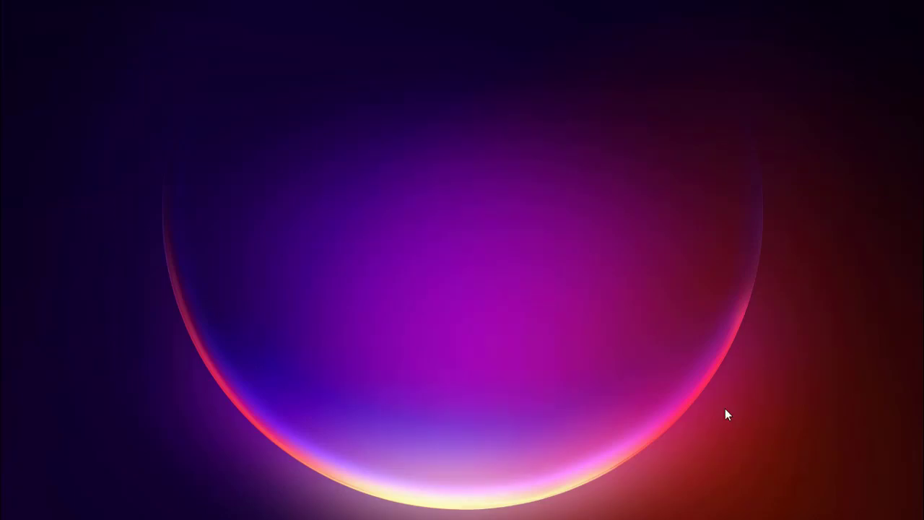
Load blender.org/download in the web browser, then close the browser
mouse_move(530, 514)
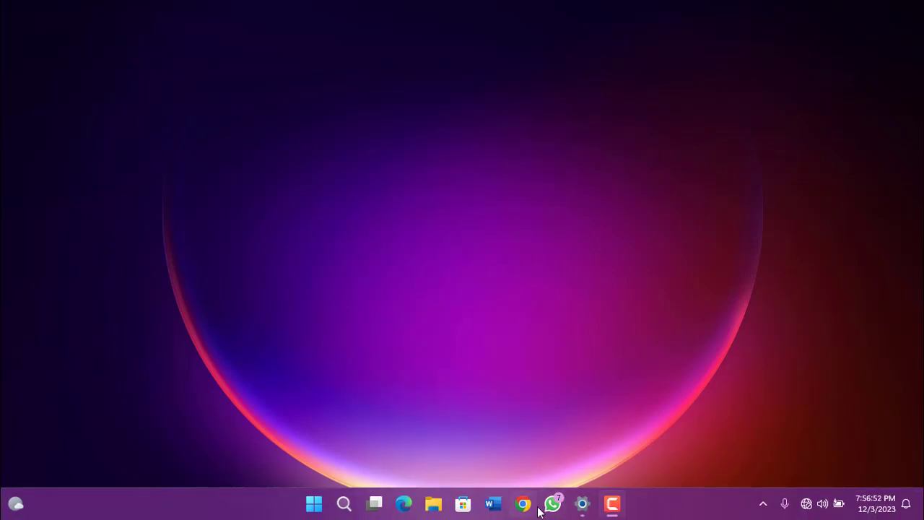
left_click(524, 504)
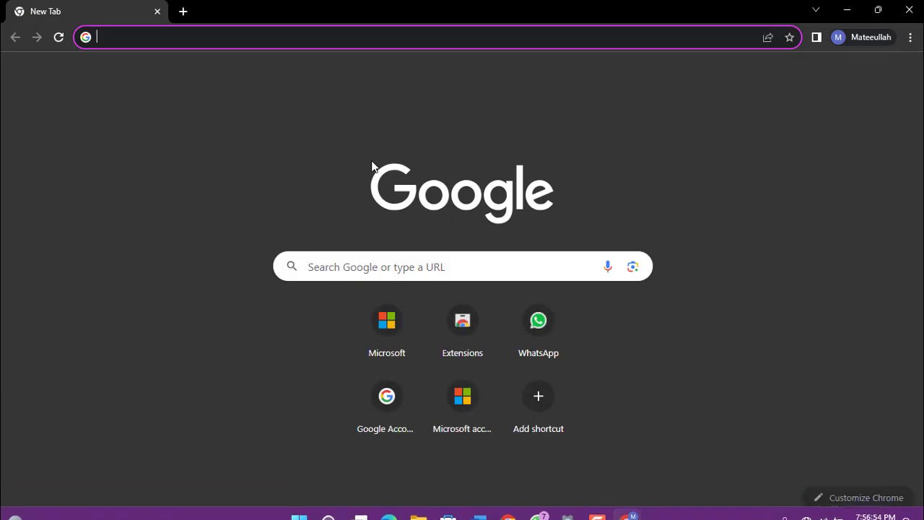
type("blender")
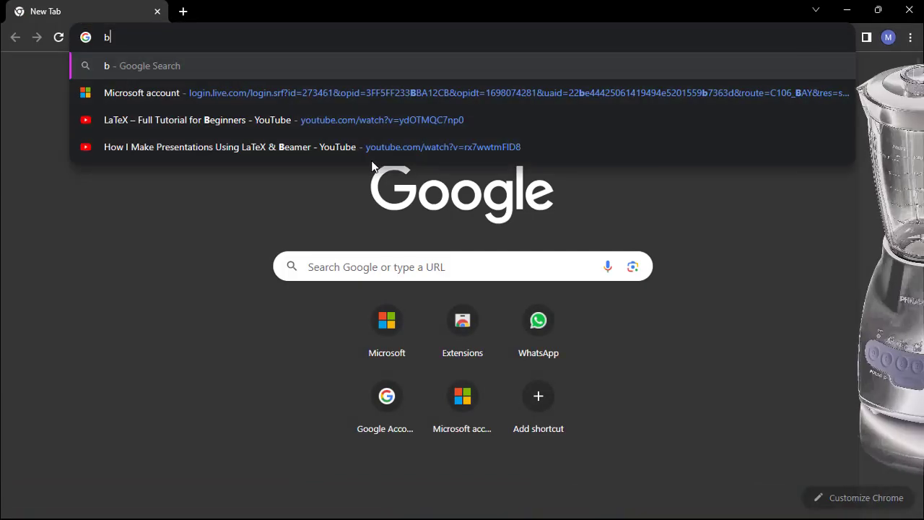
type(".org/")
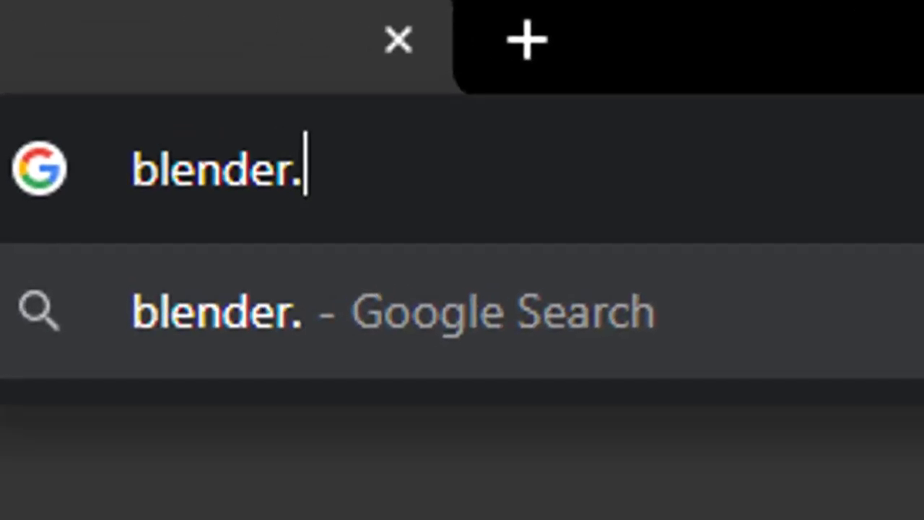
type("download")
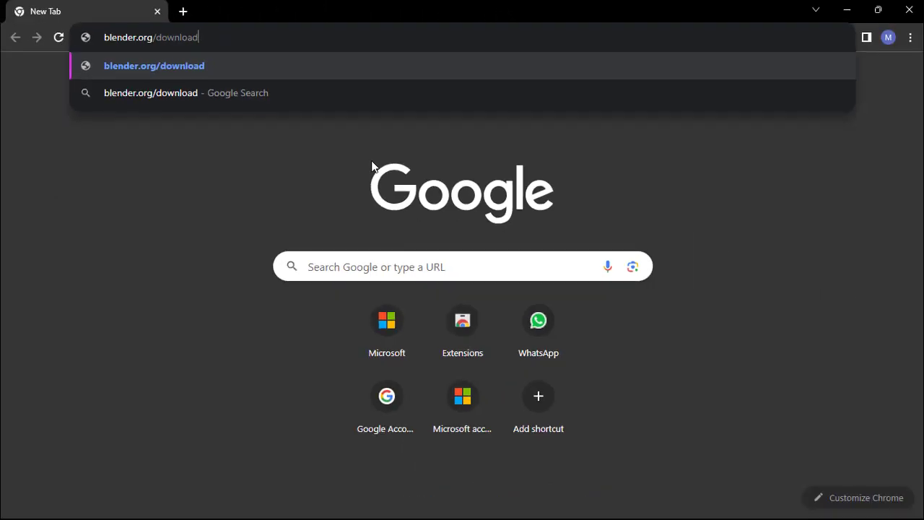
key("Return")
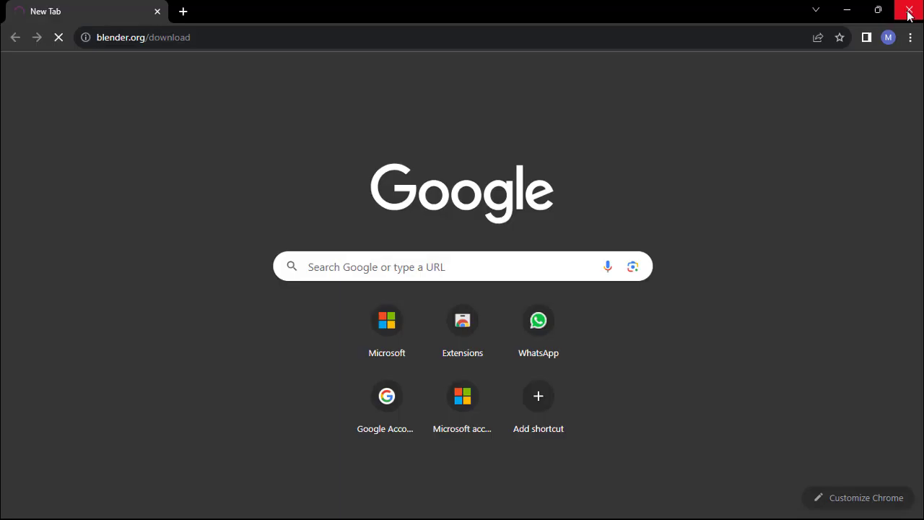
left_click(907, 9)
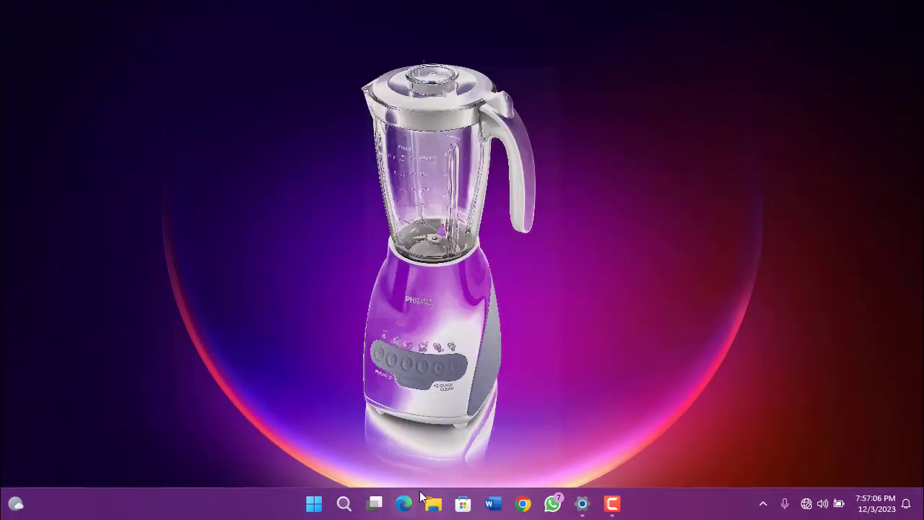
Launch Blender 4.0 from the pinned apps in the Start menu
left_click(433, 503)
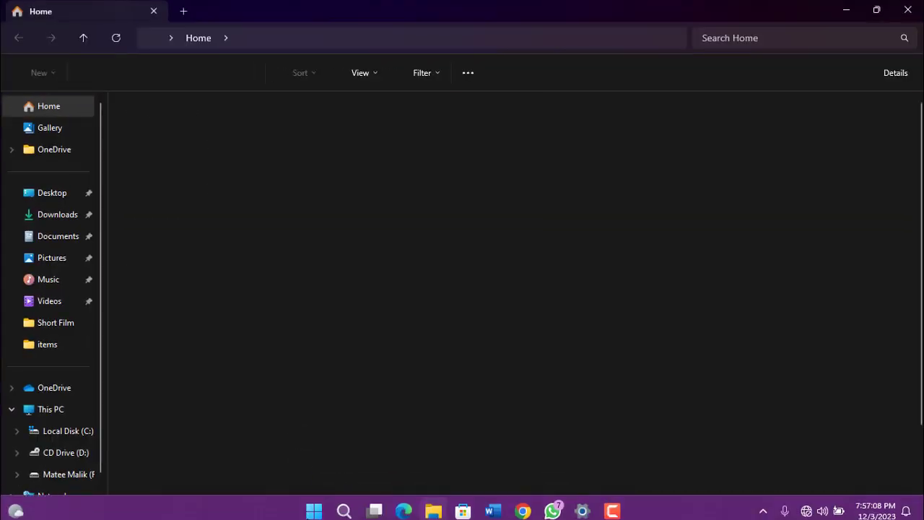
left_click(314, 503)
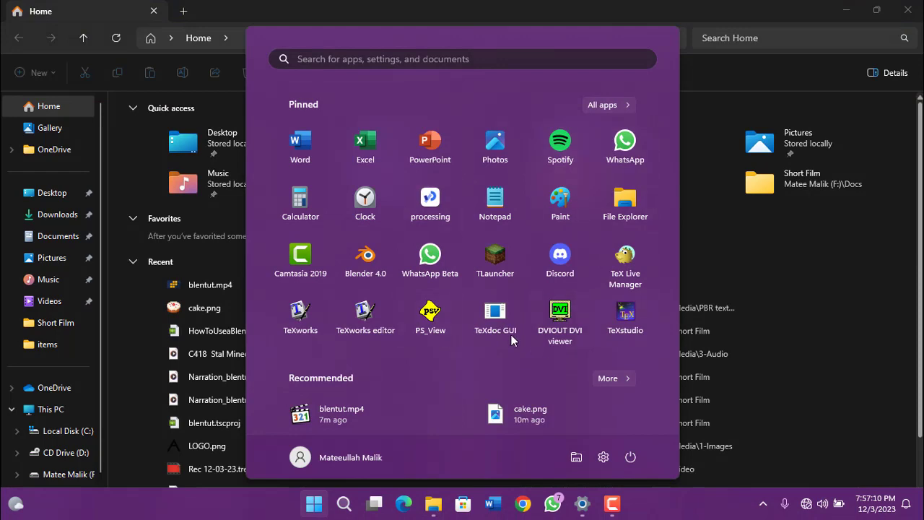
left_click(366, 259)
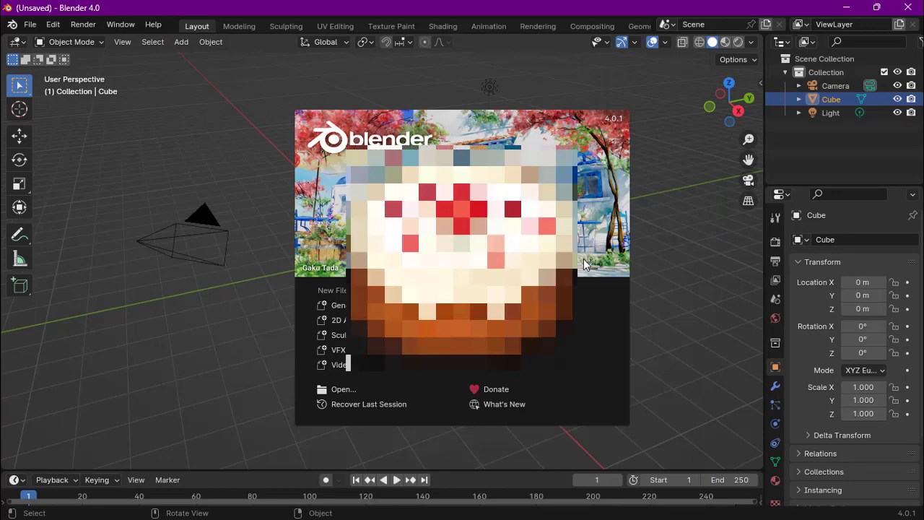
Dismiss the splash screen, delete the default cube and add a cylinder mesh at the origin
left_click(754, 214)
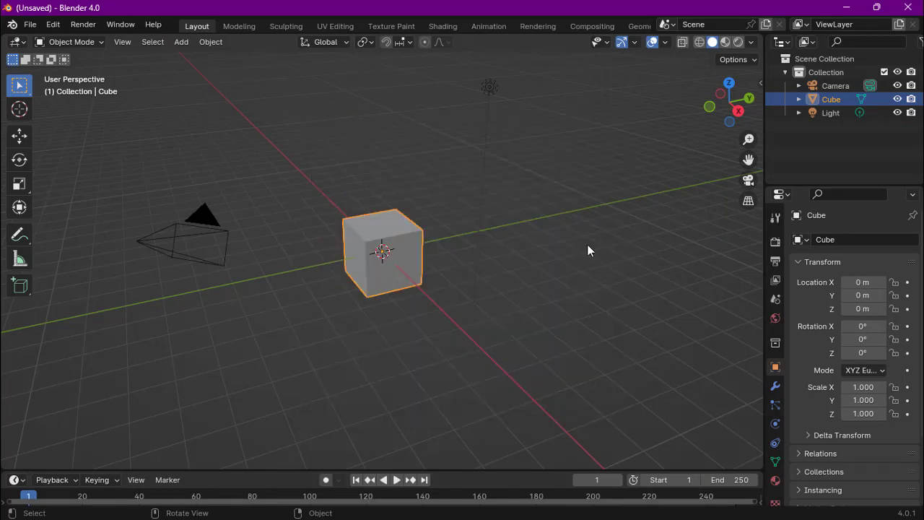
middle_click_drag(579, 250, 443, 245)
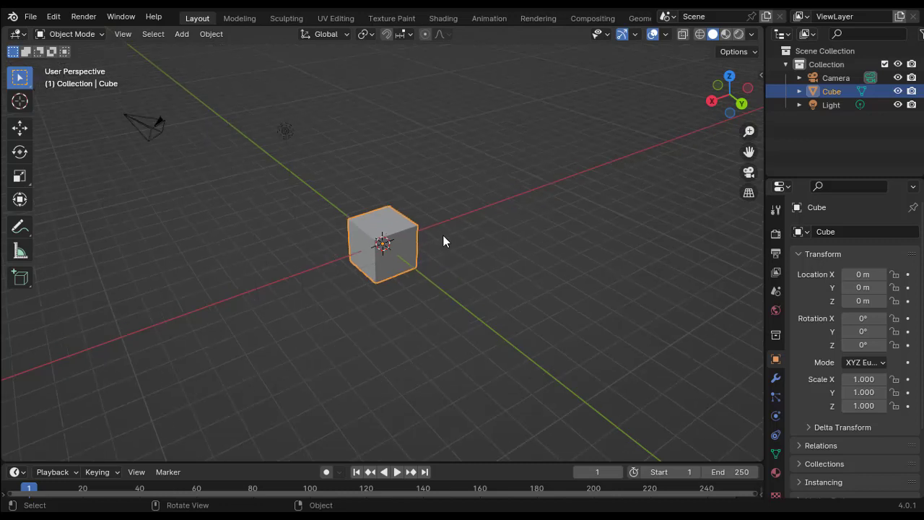
key("Delete")
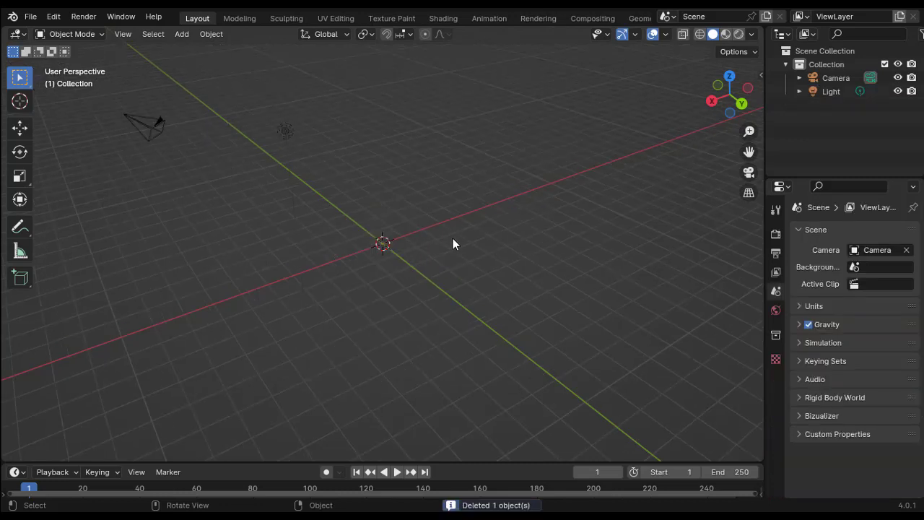
key("shift+a")
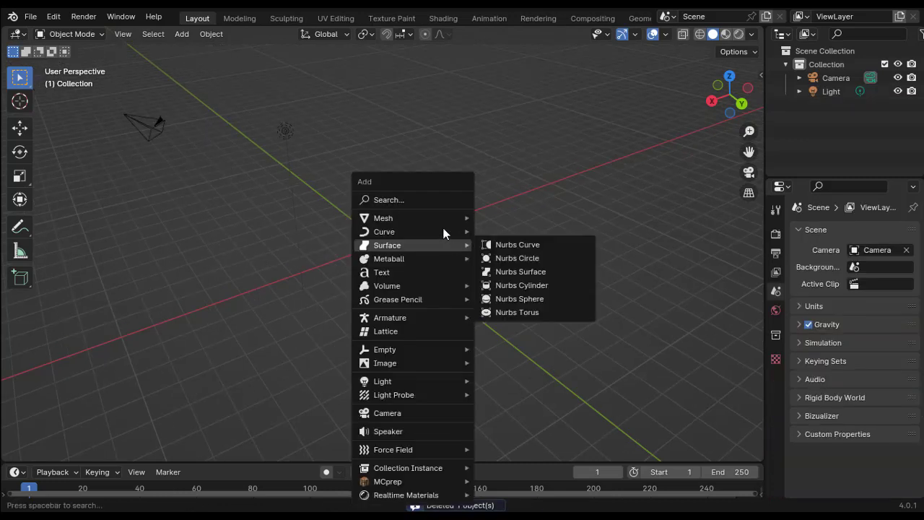
mouse_move(445, 218)
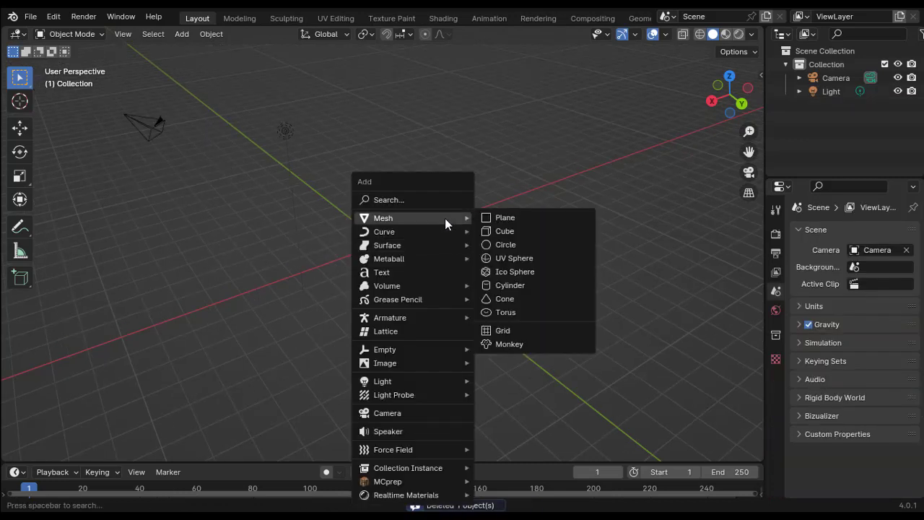
left_click(524, 286)
middle_click_drag(436, 279, 487, 273)
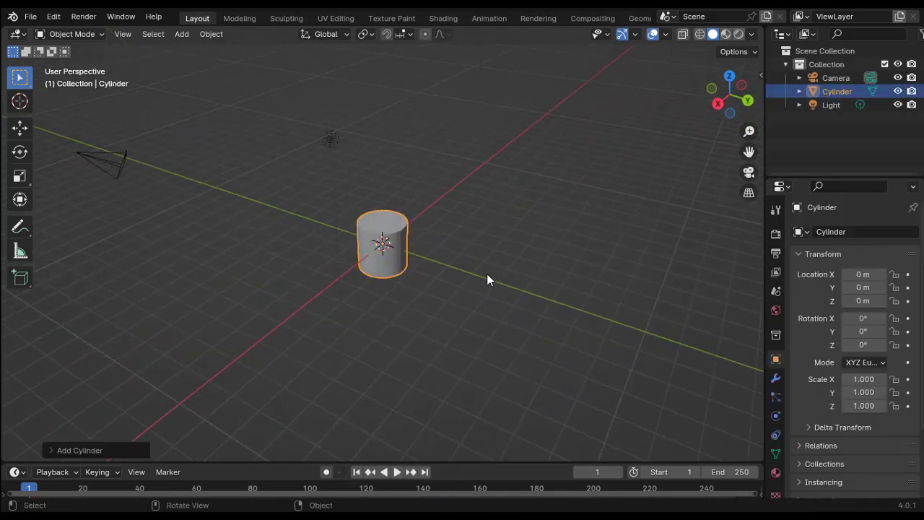
Scale the cylinder uniformly to 2.018, then flatten it to 0.717 along Z
key("s")
left_click(578, 318)
key("s")
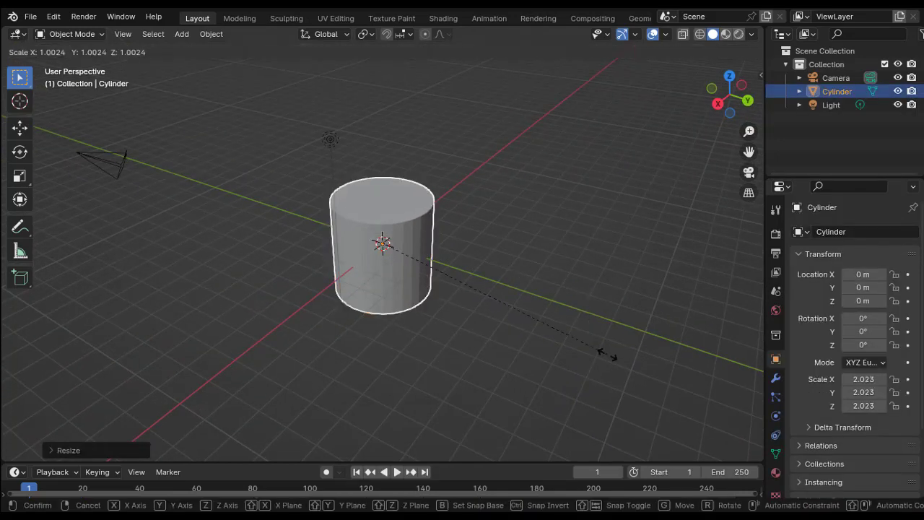
key("z")
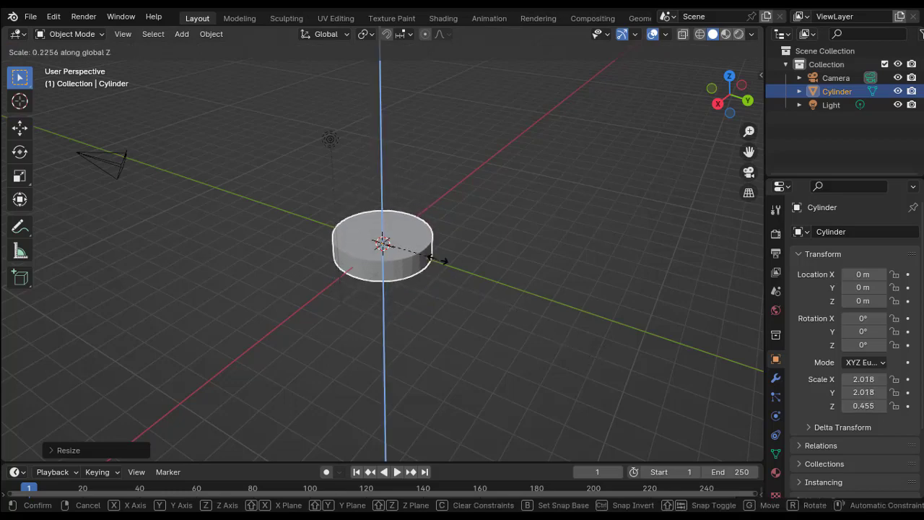
left_click(459, 275)
middle_click_drag(497, 307, 491, 268)
Raise the cylinder to Z 0.839 m and give it smooth shading
key("g")
key("z")
left_click(449, 281)
scroll(449, 280, "up", 3)
scroll(505, 269, "up", 2)
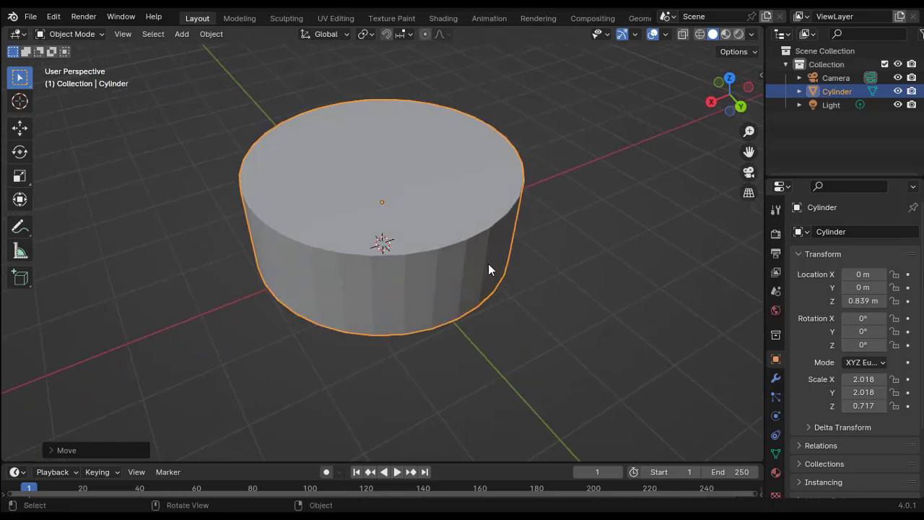
scroll(488, 263, "down", 2)
right_click(431, 230)
left_click(433, 229)
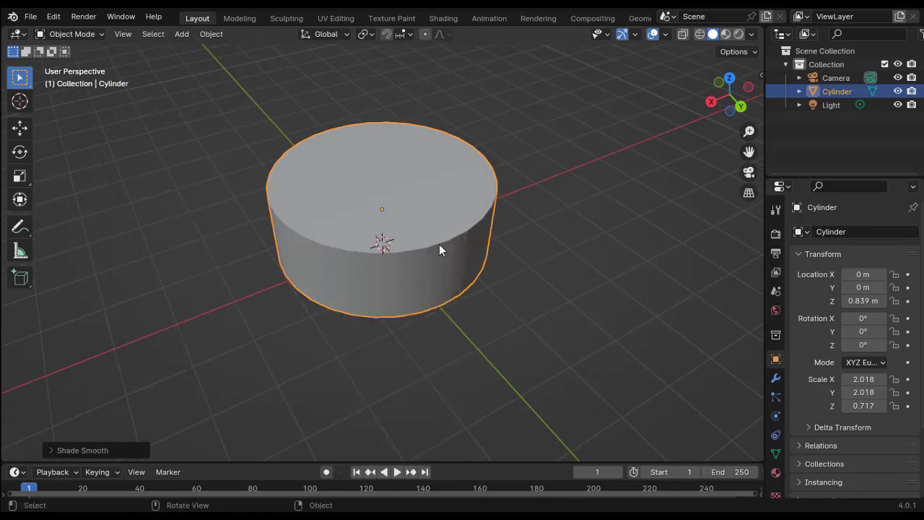
mouse_move(499, 248)
middle_mouse_down()
mouse_move(181, 175)
mouse_move(126, 257)
mouse_move(521, 218)
mouse_move(485, 250)
mouse_move(421, 215)
middle_mouse_up()
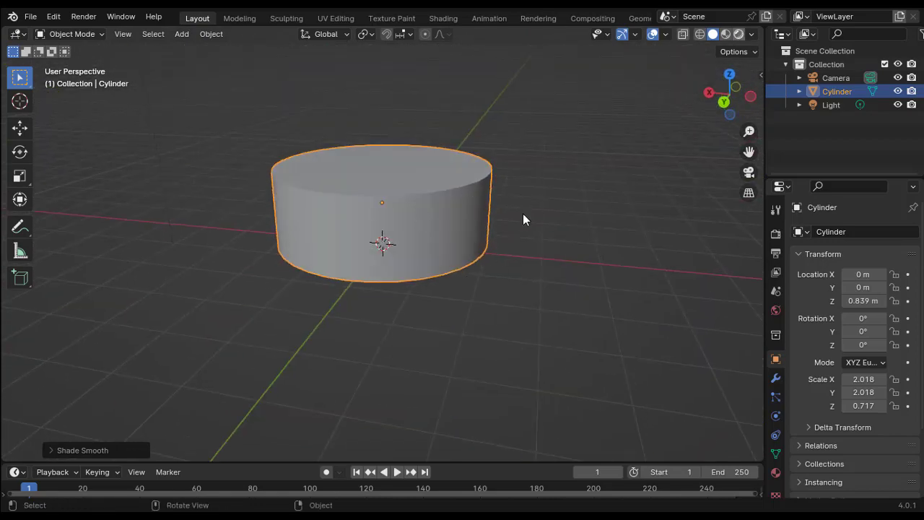
Switch to rendered shading and move the light to a new position
key("z")
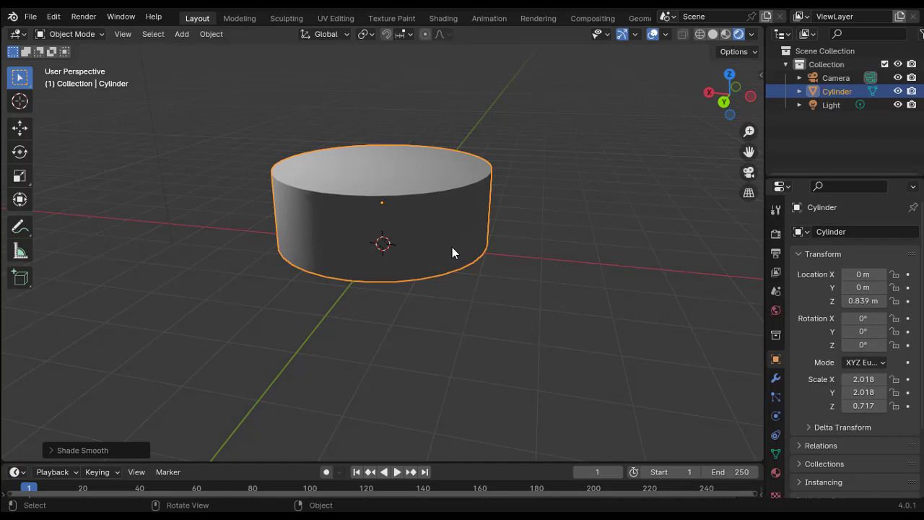
scroll(452, 246, "down", 2)
middle_click_drag(423, 269, 318, 246)
scroll(444, 284, "down", 2)
left_click(365, 185)
key("g")
left_click(521, 237)
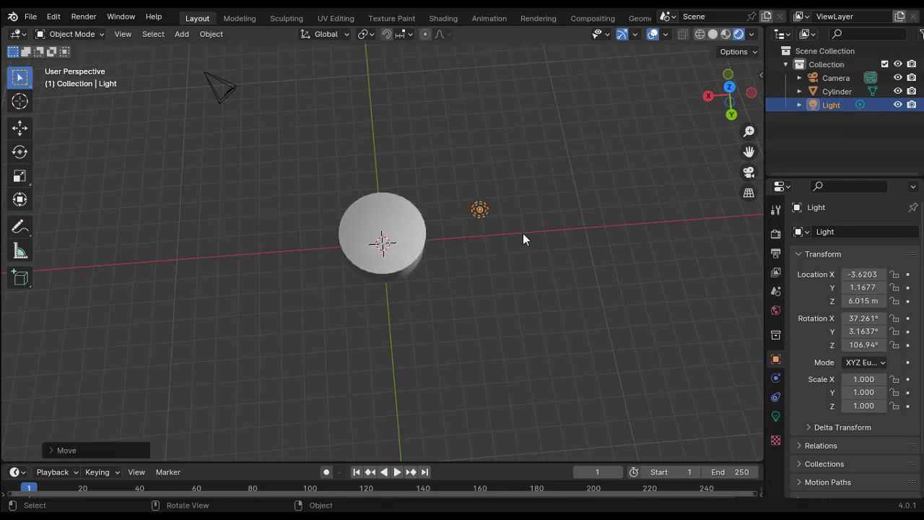
middle_click_drag(521, 237, 194, 192)
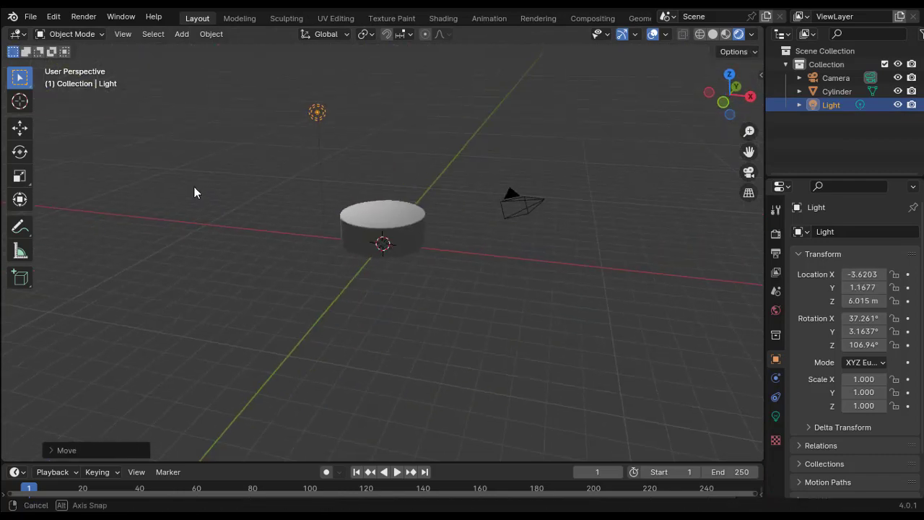
Set the render engine to Cycles with viewport max samples 1, then reselect the cylinder
left_click(775, 233)
left_click(879, 233)
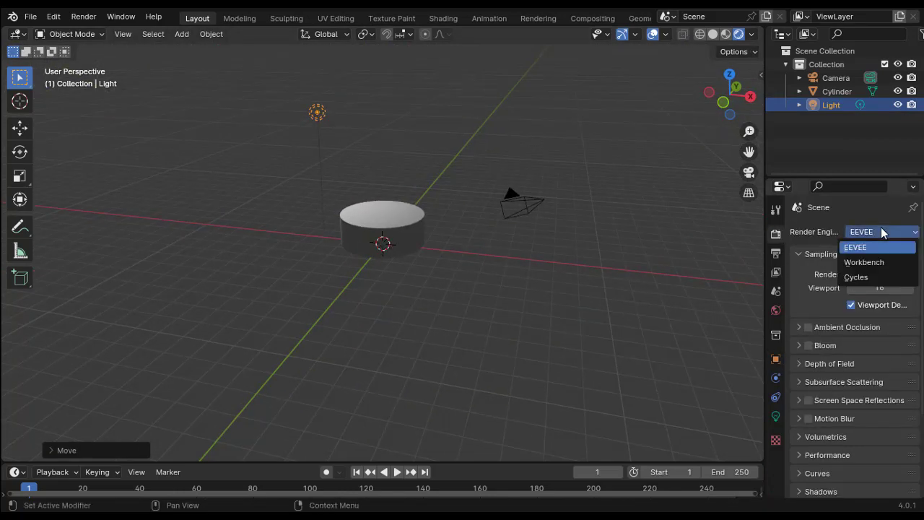
left_click(835, 277)
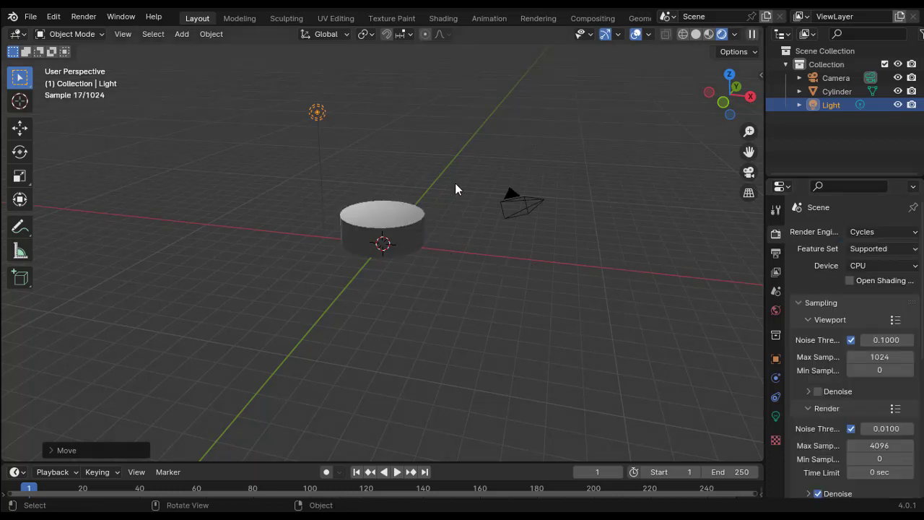
middle_click_drag(350, 194, 629, 274)
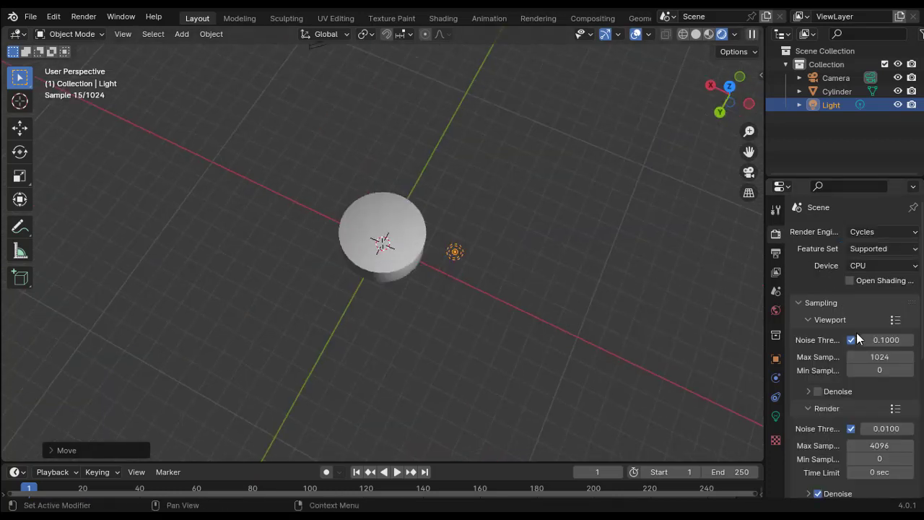
scroll(856, 332, "down", 3)
left_click(859, 303)
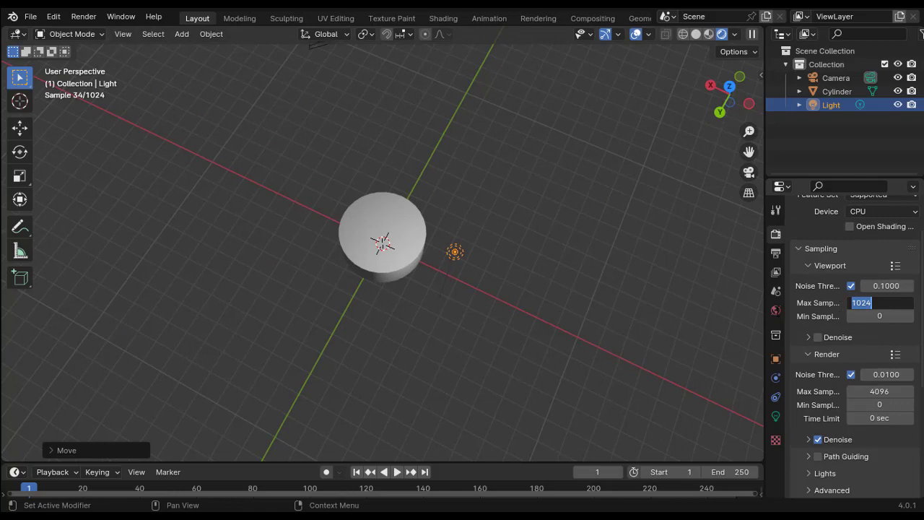
type("1")
key("Return")
middle_click_drag(621, 287, 425, 221)
scroll(475, 211, "up", 3)
left_click(425, 221)
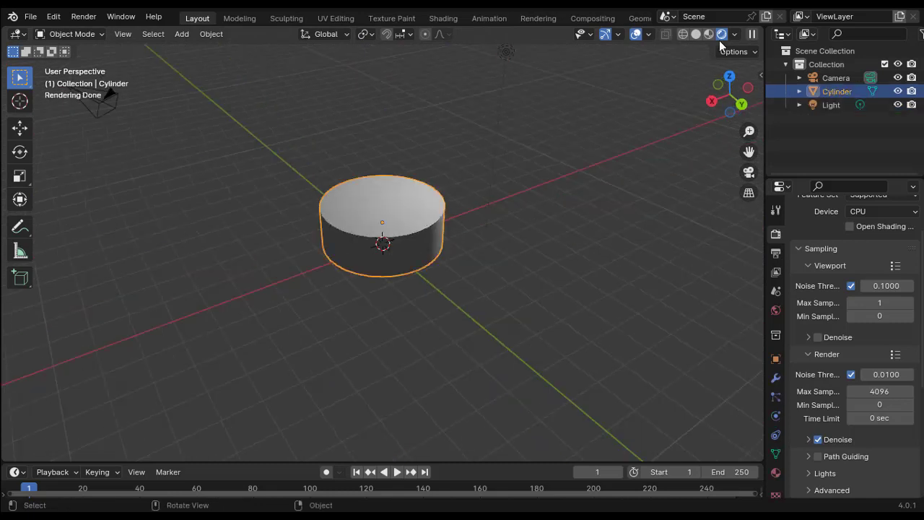
Switch to material preview and assign the existing 'Material' to the cylinder
left_click(709, 34)
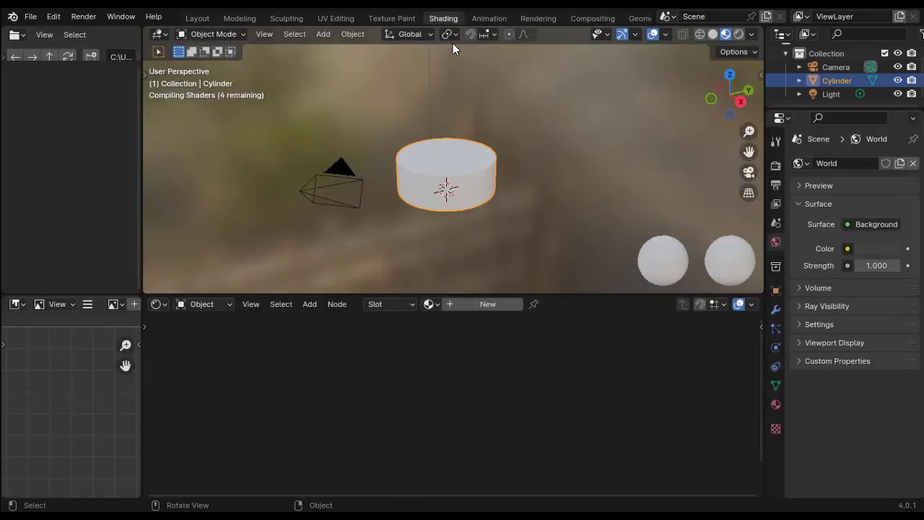
left_click(431, 304)
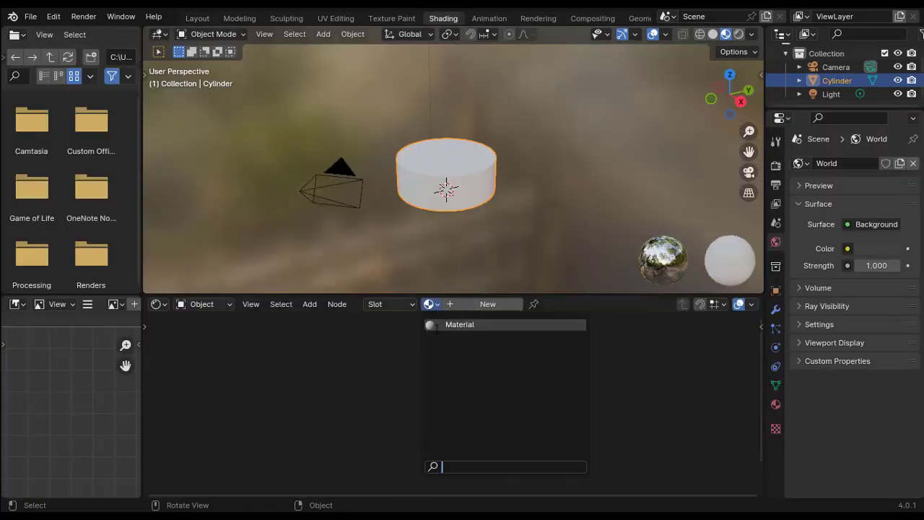
left_click(455, 323)
scroll(478, 234, "up", 5)
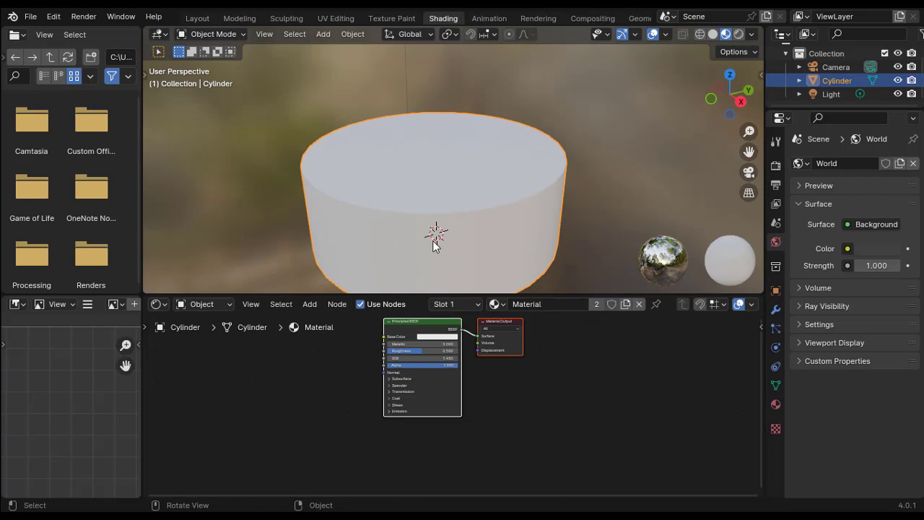
scroll(437, 237, "down", 2)
left_click_drag(464, 228, 389, 281, "alt")
left_click_drag(394, 400, 579, 425, "ctrl+alt")
Set the base colour to dark chocolate brown (hue 0.066, saturation 1, value 0.122)
left_click(559, 376)
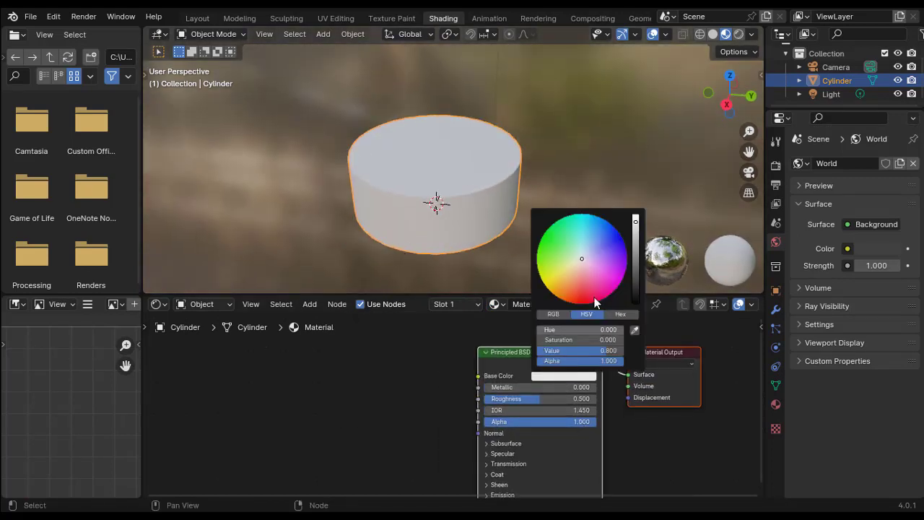
left_click_drag(580, 270, 561, 298)
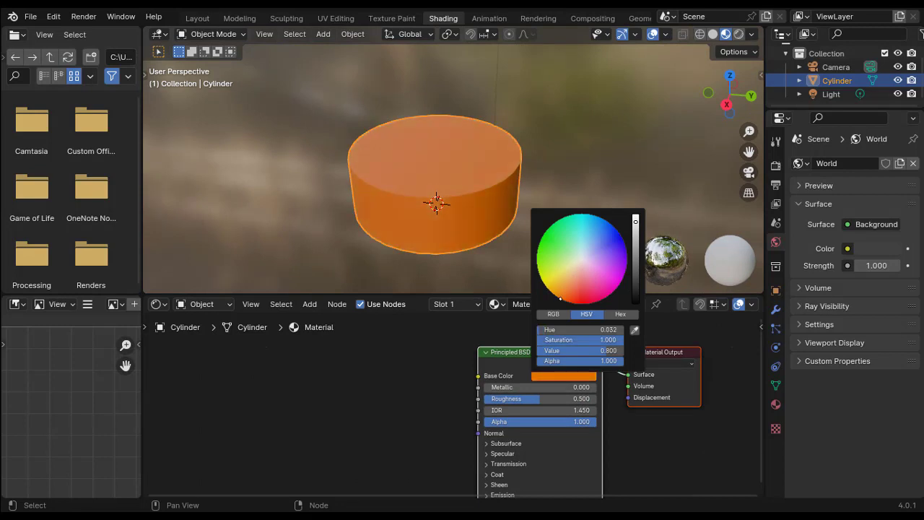
left_click_drag(635, 248, 635, 268)
left_click_drag(563, 299, 554, 294)
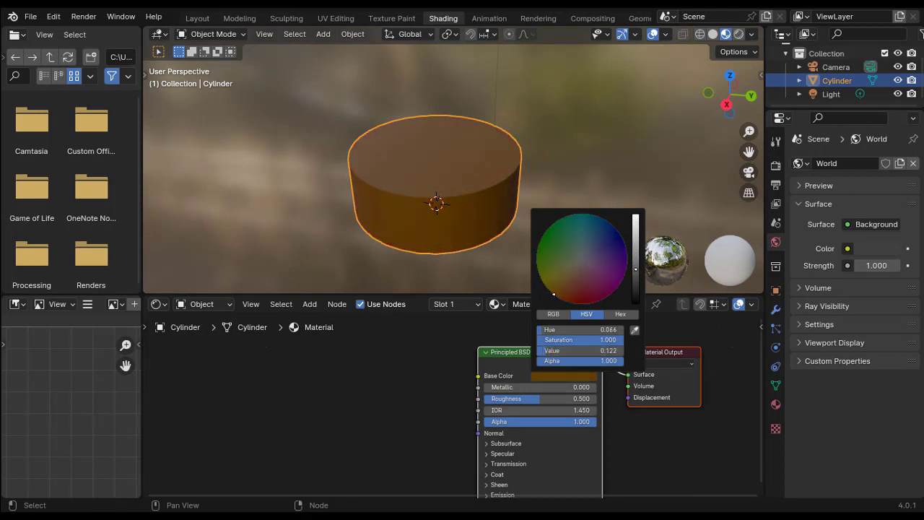
Move Material Output right and feed a Voronoi Texture's Distance into its Displacement input
scroll(462, 368, "up", 2)
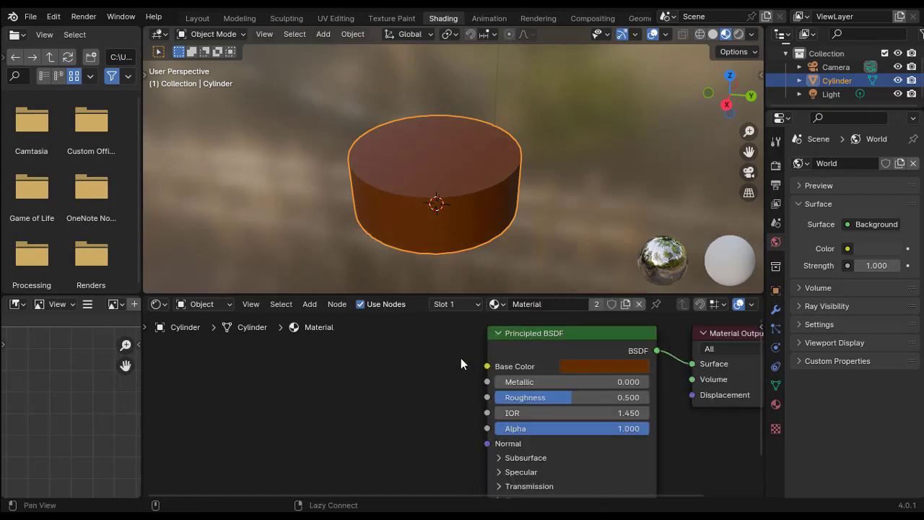
middle_click_drag(461, 357, 297, 323)
left_click_drag(568, 344, 728, 360)
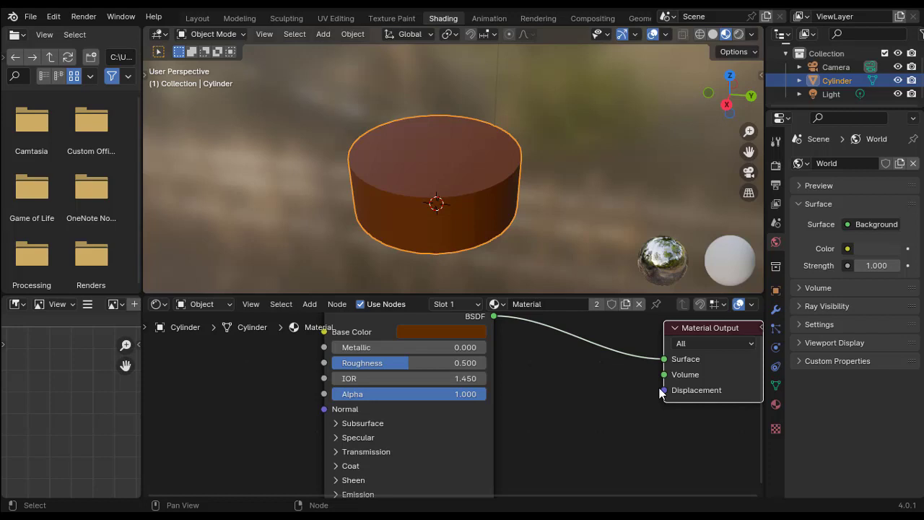
left_click_drag(653, 391, 585, 420)
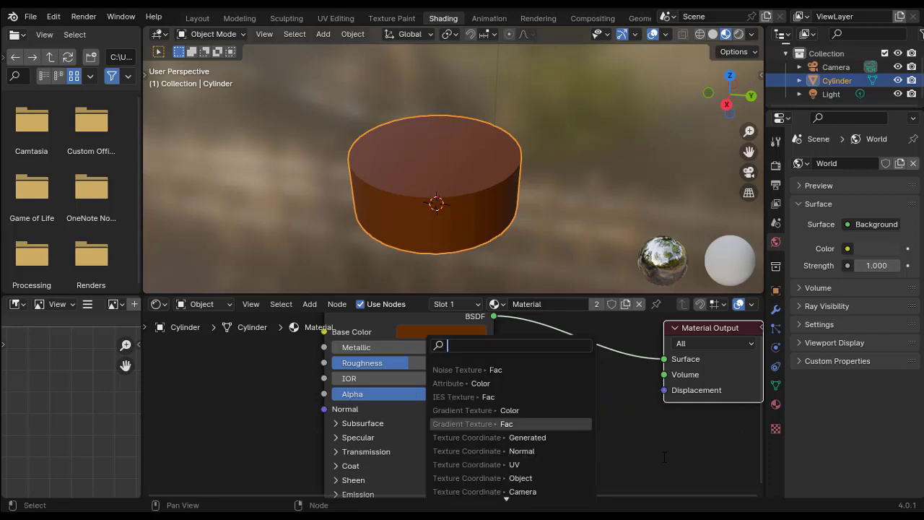
type("vaor")
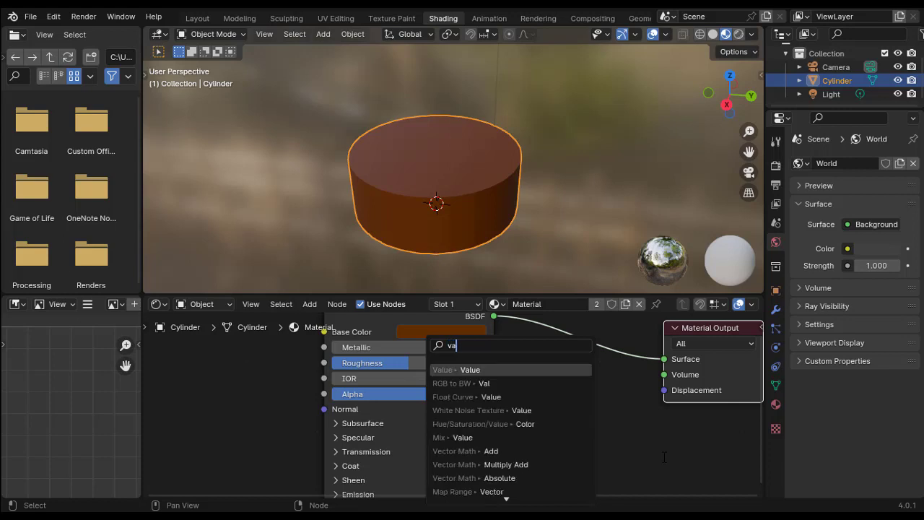
key("BackSpace")
key("BackSpace")
key("BackSpace")
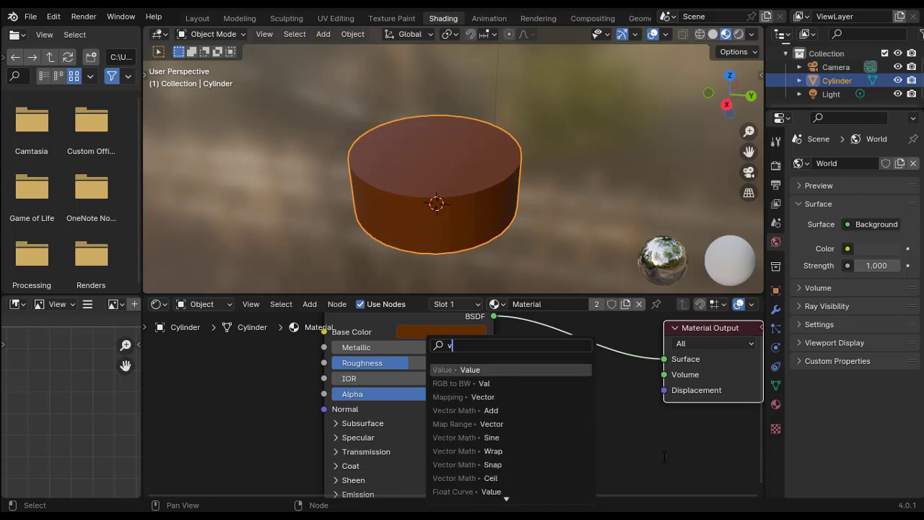
type("orn")
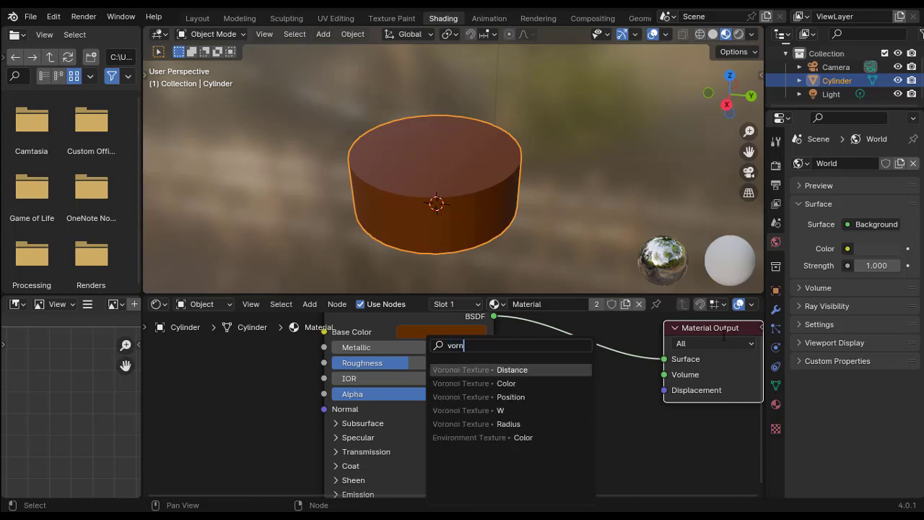
key("Return")
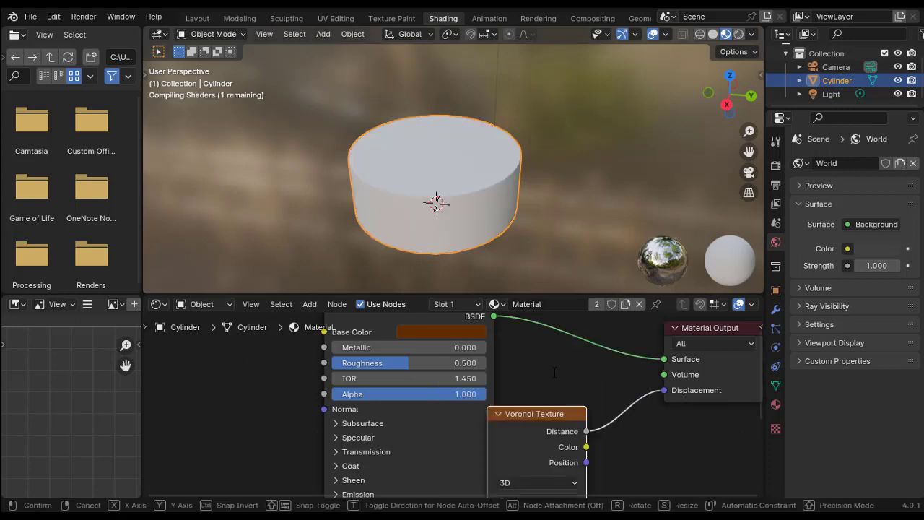
Place the Voronoi node and set Scale to 50.3, Detail to 0 and Roughness to 0.933
left_click(590, 347)
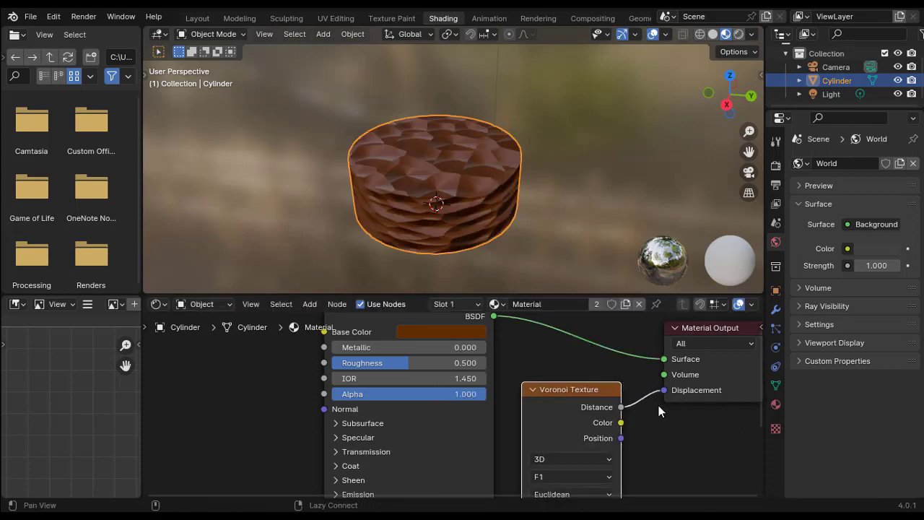
scroll(561, 412, "down", 2, "ctrl")
scroll(622, 465, "down", 4, "ctrl")
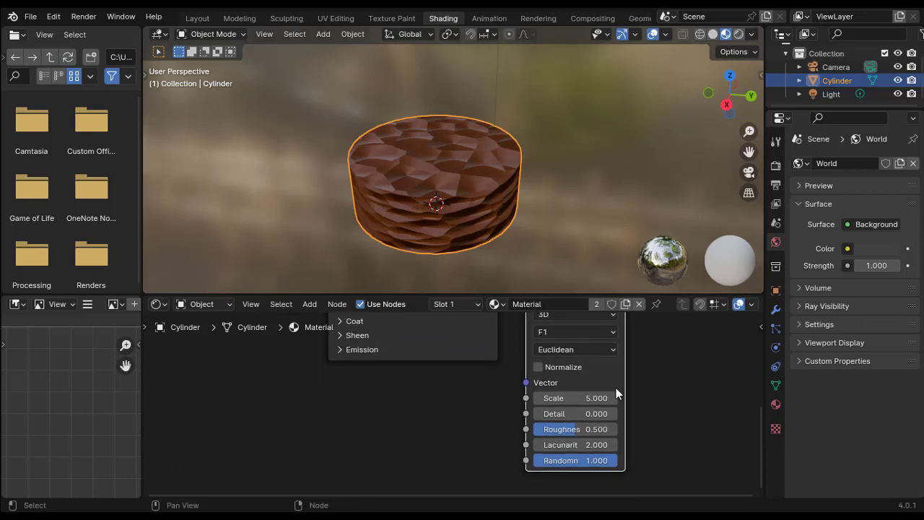
left_click_drag(616, 391, 694, 392)
middle_click_drag(534, 230, 505, 231)
scroll(416, 203, "up", 3)
left_click_drag(570, 413, 614, 413)
middle_click_drag(453, 200, 345, 206)
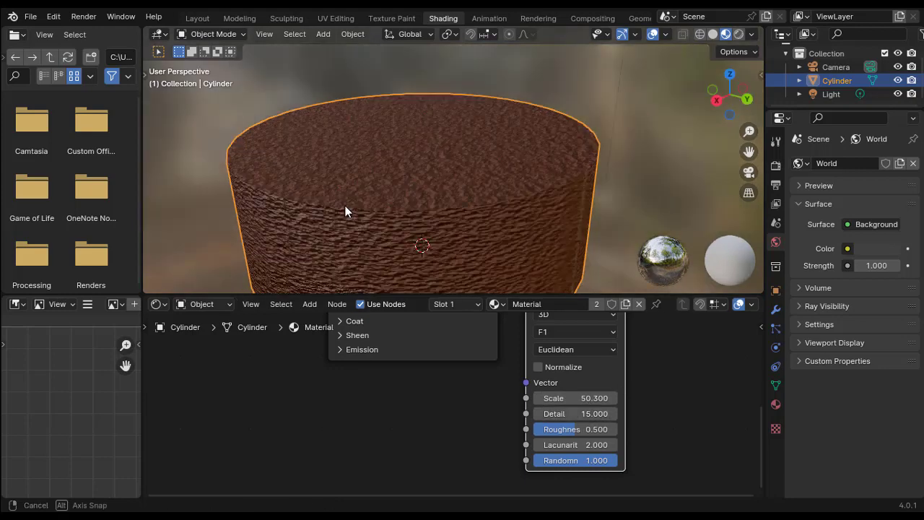
left_click_drag(583, 413, 526, 413)
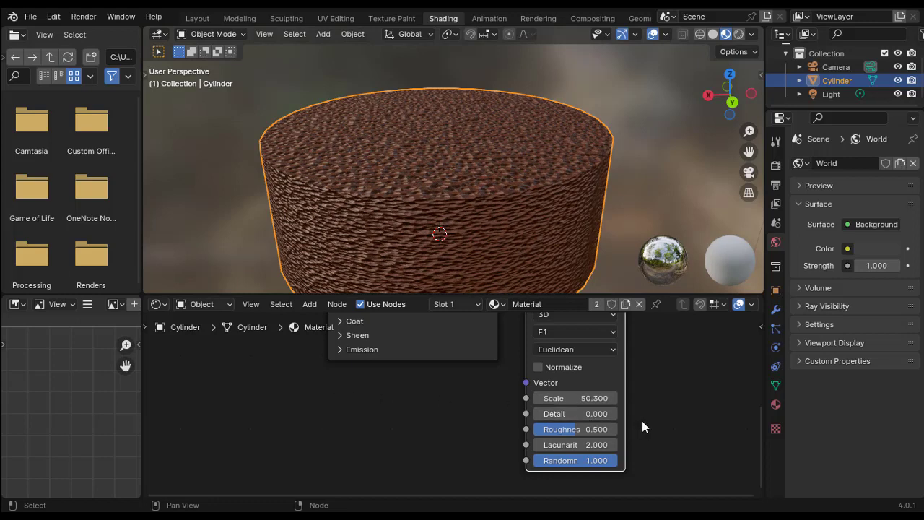
left_click_drag(578, 429, 660, 396)
middle_click_drag(542, 339, 535, 358)
Change the Voronoi feature output to Smooth F1, trying F2 first
left_click(535, 350)
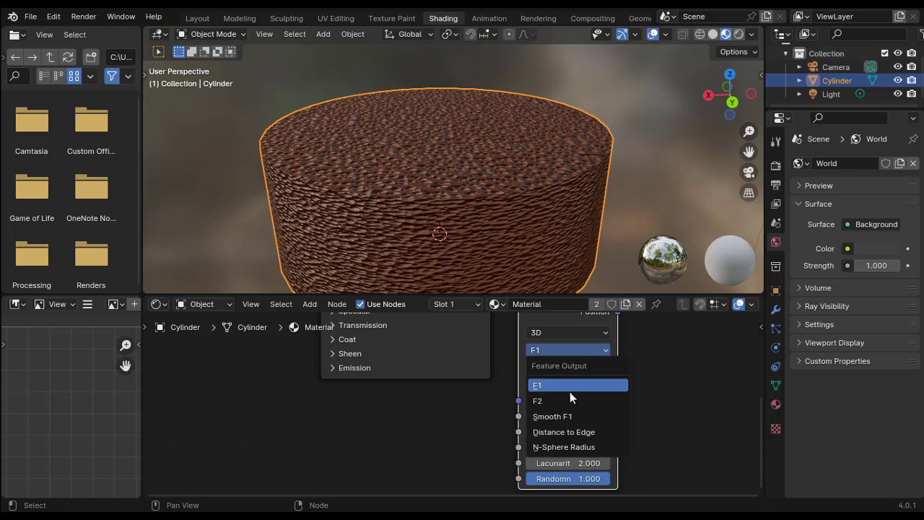
left_click(572, 396)
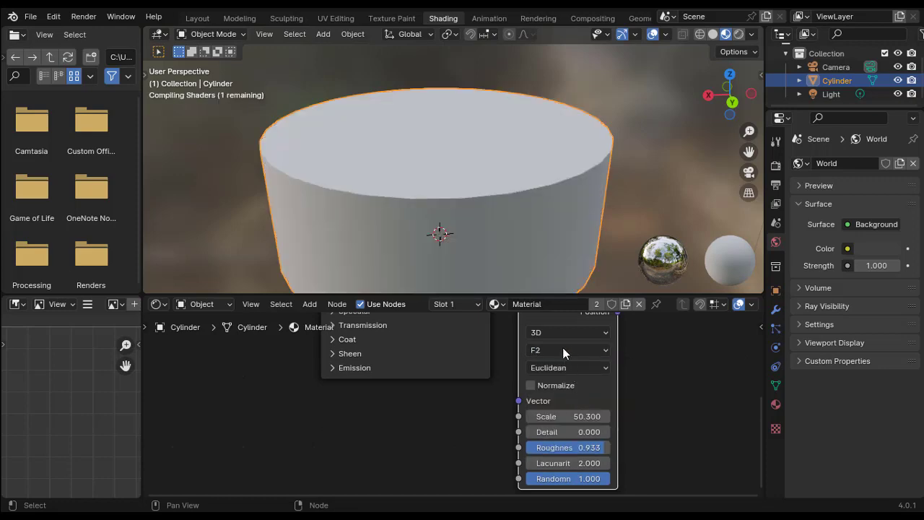
left_click(562, 350)
left_click(580, 415)
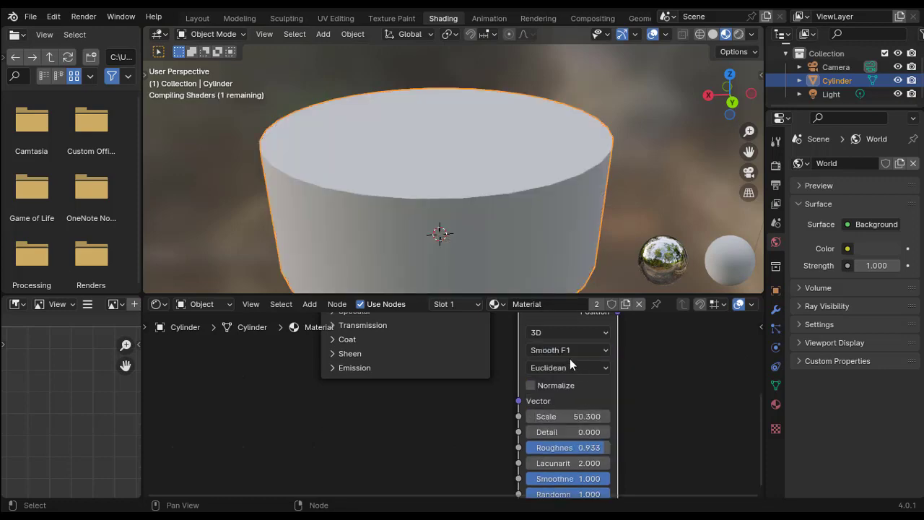
middle_click_drag(469, 253, 507, 231)
middle_click_drag(507, 236, 440, 194)
Raise the Voronoi Scale to 102.2 and inspect the bumpy cylinder from the side
scroll(440, 197, "down", 3)
scroll(441, 197, "down", 3)
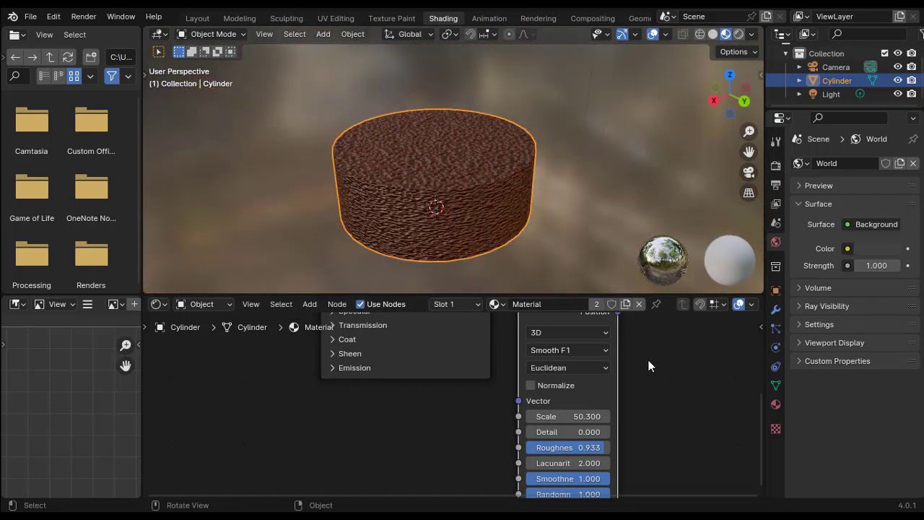
middle_click_drag(699, 408, 630, 440)
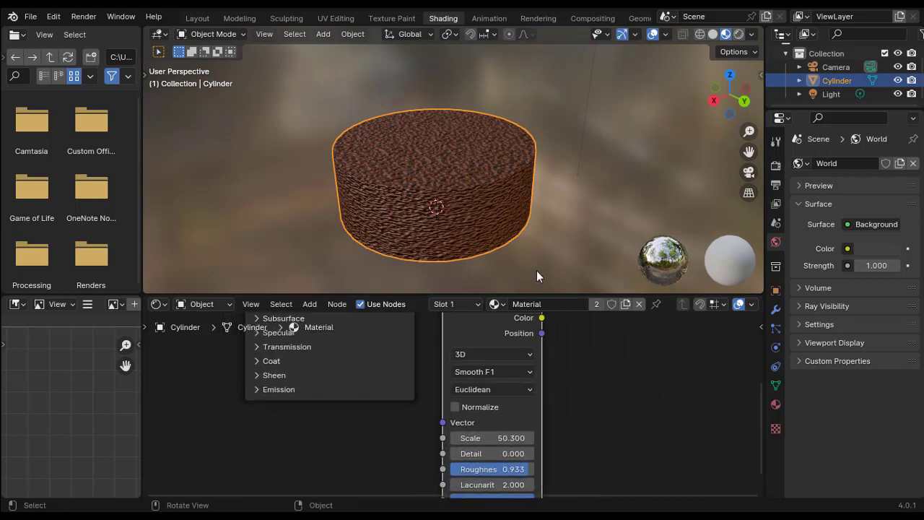
middle_click_drag(577, 426, 587, 388)
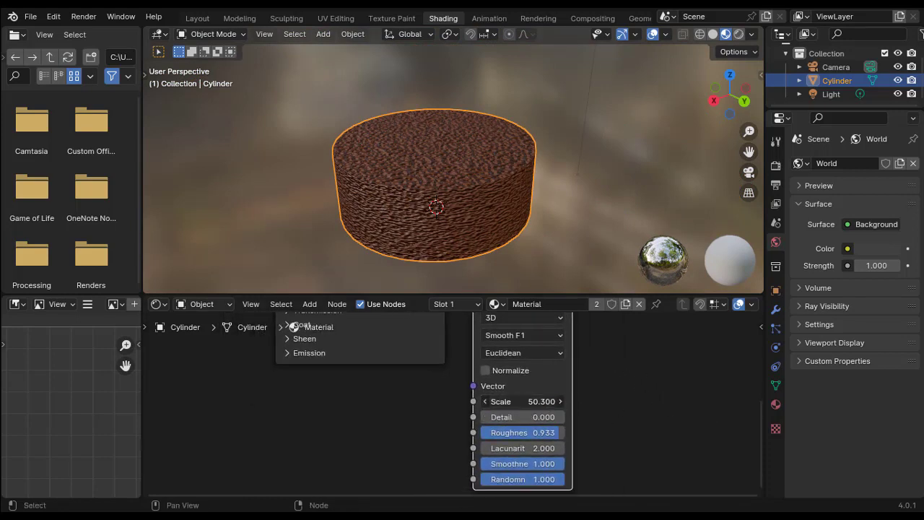
left_click_drag(523, 401, 570, 401)
middle_click_drag(522, 287, 484, 202)
scroll(555, 200, "up", 2)
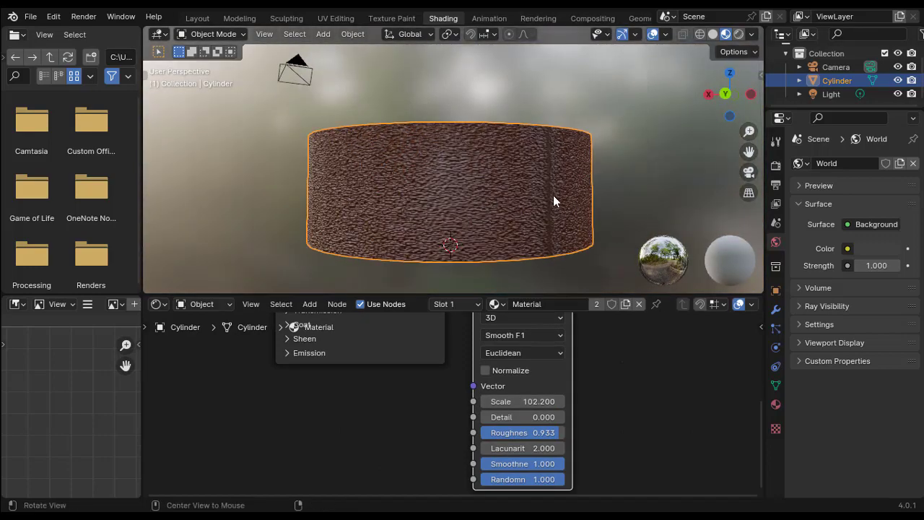
scroll(441, 197, "up", 2)
middle_click_drag(552, 195, 496, 177)
scroll(440, 197, "up", 2)
scroll(630, 204, "down", 3)
middle_click_drag(584, 375, 466, 485)
mouse_move(516, 368)
middle_mouse_down()
mouse_move(711, 324)
mouse_move(561, 402)
mouse_move(666, 480)
mouse_move(556, 489)
mouse_move(513, 375)
middle_mouse_up()
Insert a Math node set to Multiply 0.2 between Voronoi Distance and Displacement
key("shift+a")
left_click(471, 321)
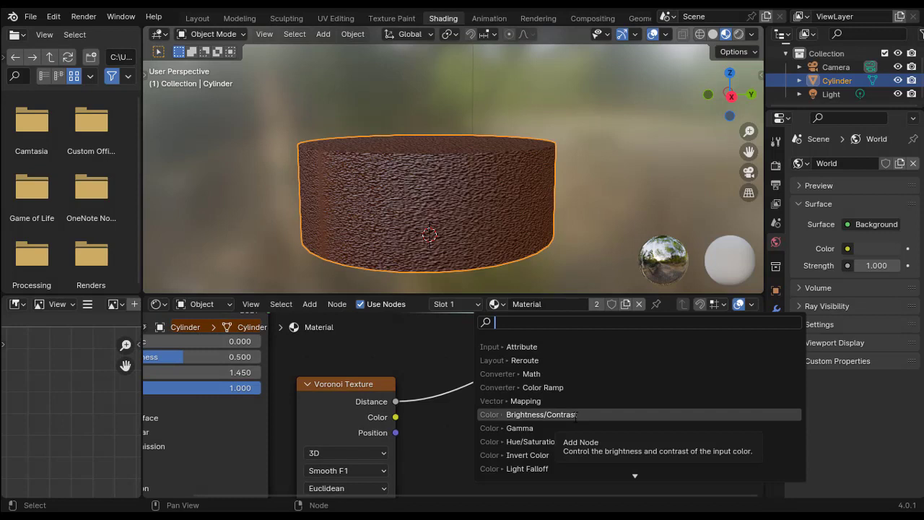
type("math")
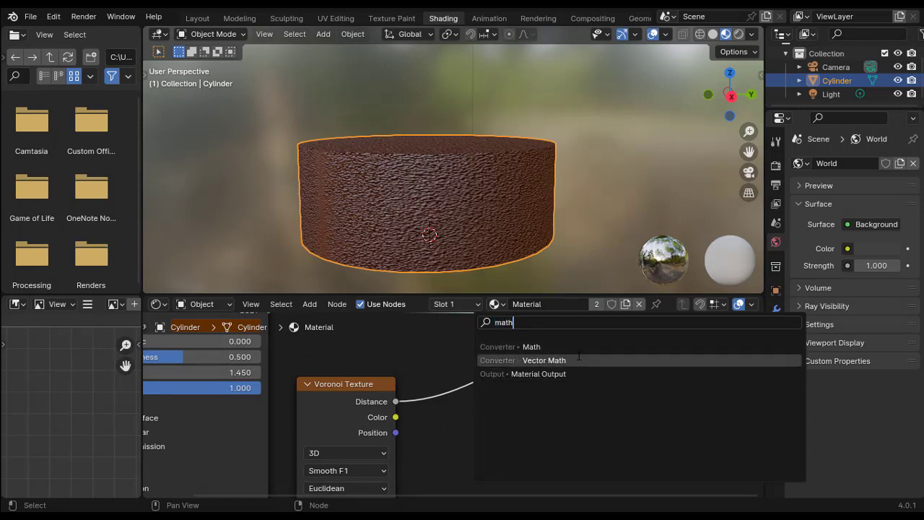
key("Return")
left_click(518, 369)
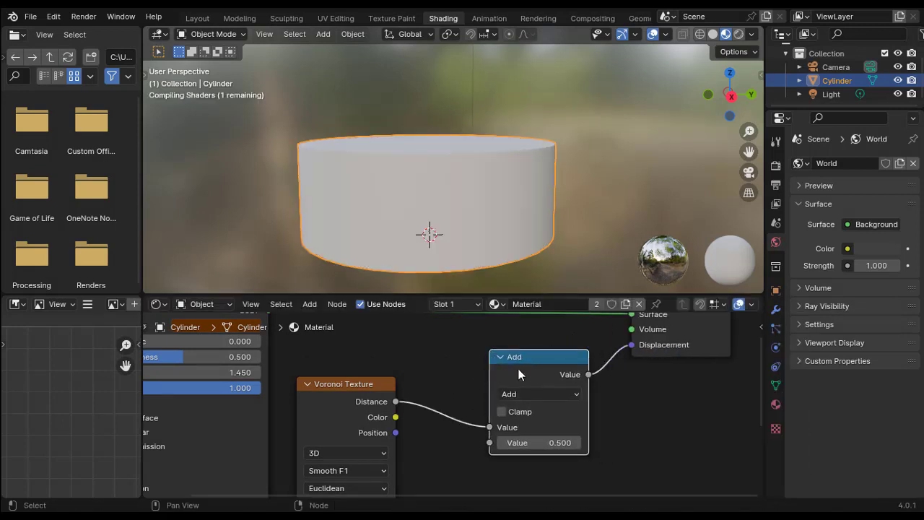
left_click(550, 393)
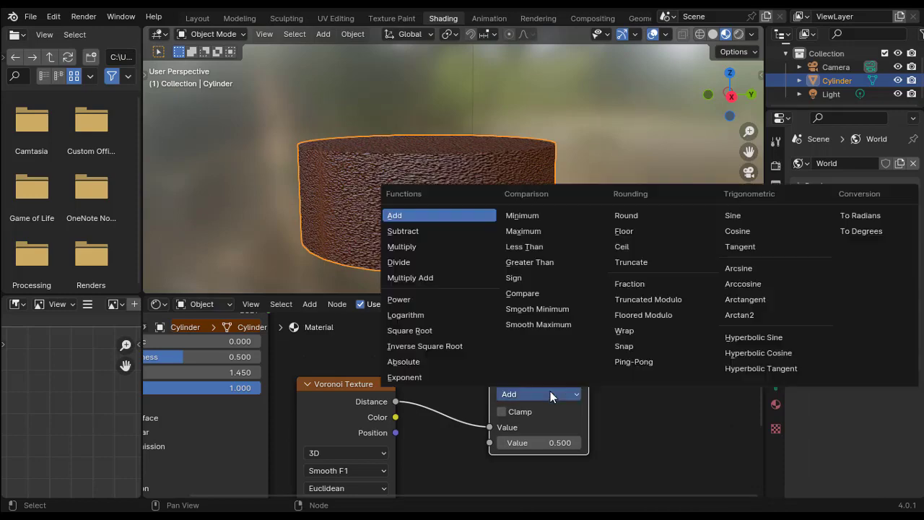
left_click(437, 247)
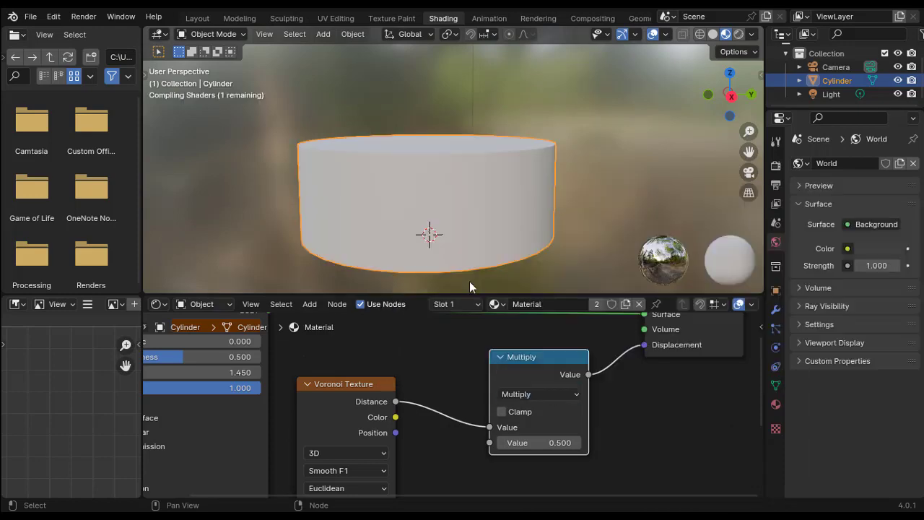
left_click(557, 442)
type("0.")
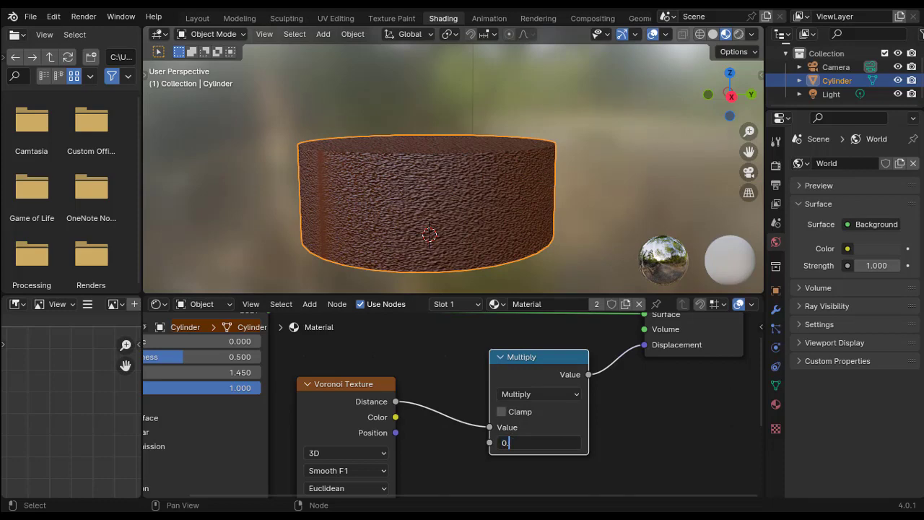
type("2")
key("Return")
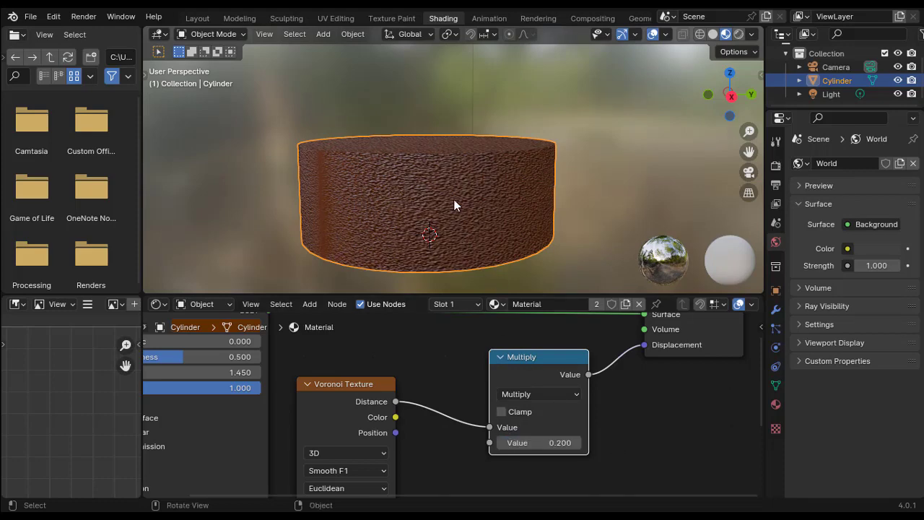
Lower the Multiply value to 0.1 and view the whole cylinder
middle_click_drag(454, 205, 498, 203)
scroll(397, 213, "up", 4)
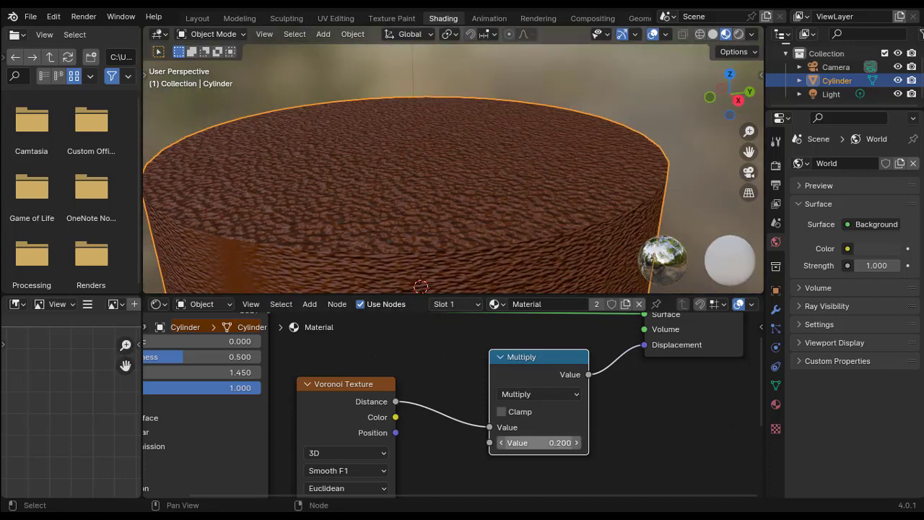
left_click(538, 443)
type("0")
key("Return")
left_click(537, 442)
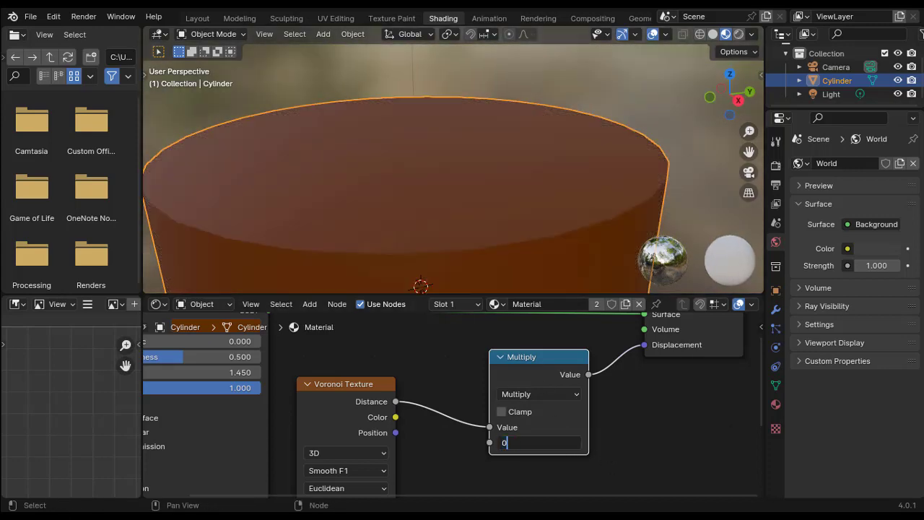
type(".1")
key("Return")
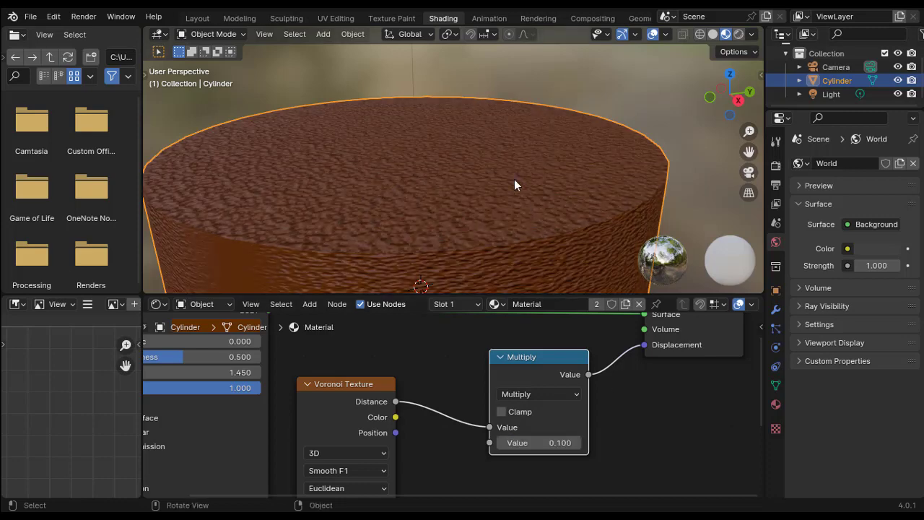
scroll(514, 184, "down", 3)
middle_click_drag(514, 185, 547, 214)
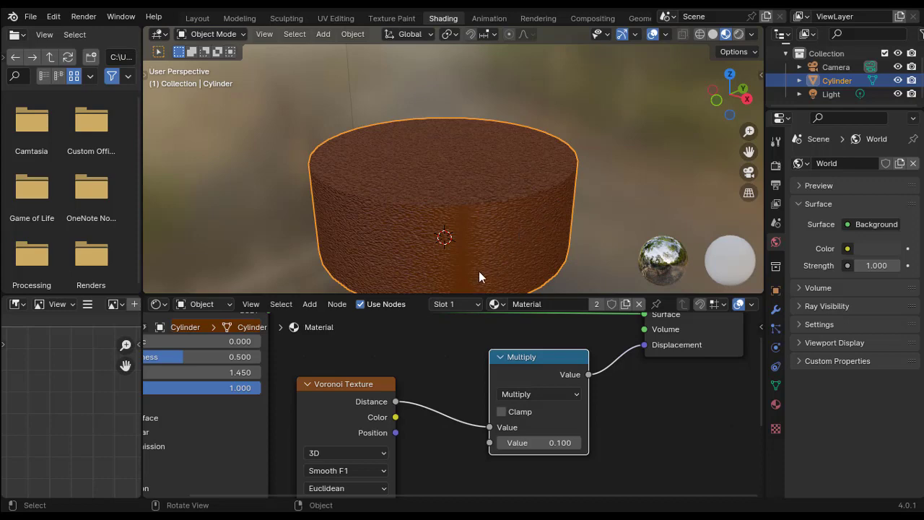
scroll(526, 232, "down", 2)
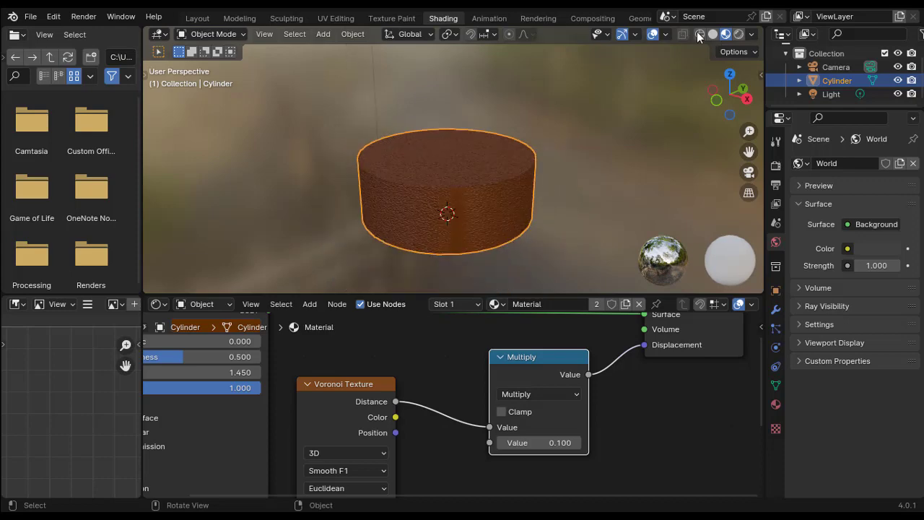
In Layout with solid shading, duplicate the cylinder and hide the original Cylinder
left_click(197, 18)
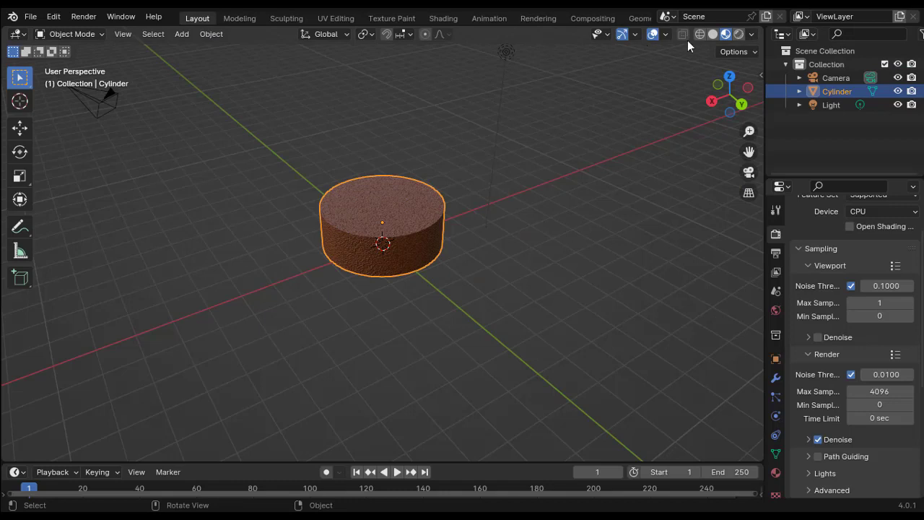
key("z")
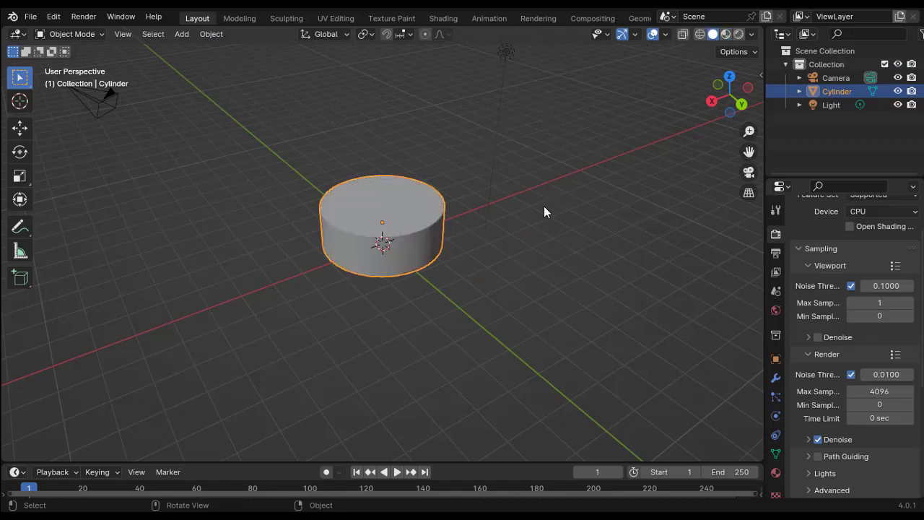
middle_click_drag(502, 278, 563, 245)
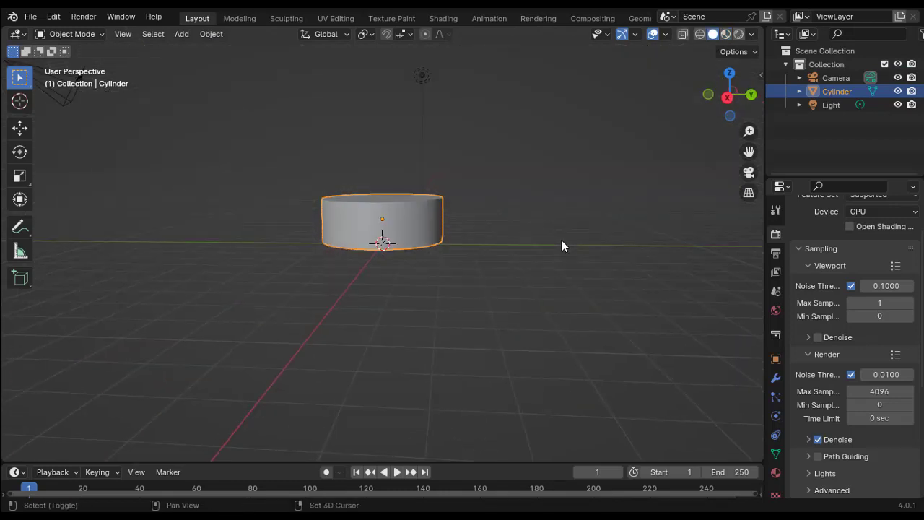
key("shift+d")
scroll(513, 248, "up", 3)
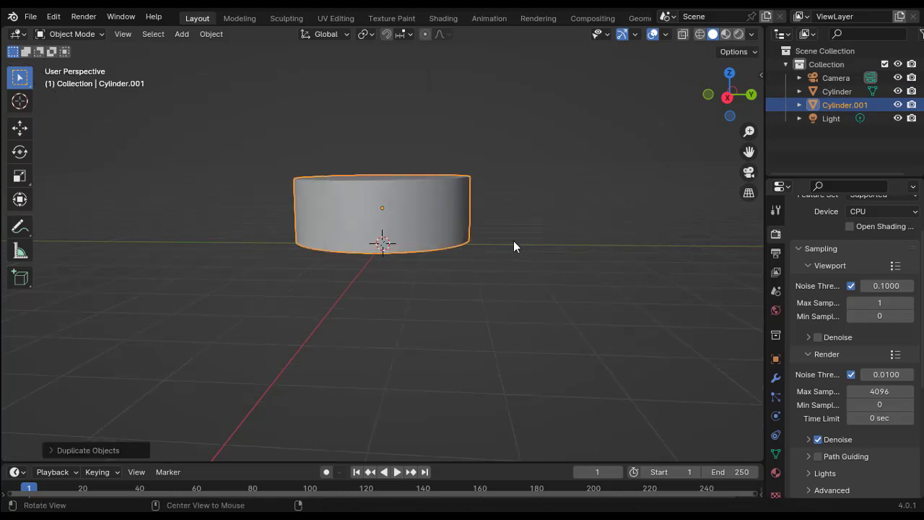
middle_click_drag(513, 241, 516, 281)
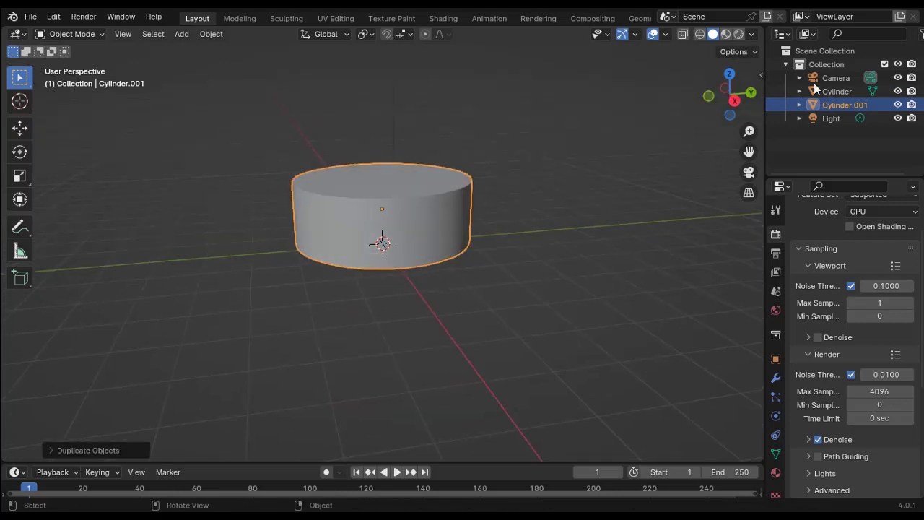
left_click(898, 91)
Slightly scale the copy Cylinder.001 and switch to the front orthographic view
middle_click_drag(378, 279, 443, 248)
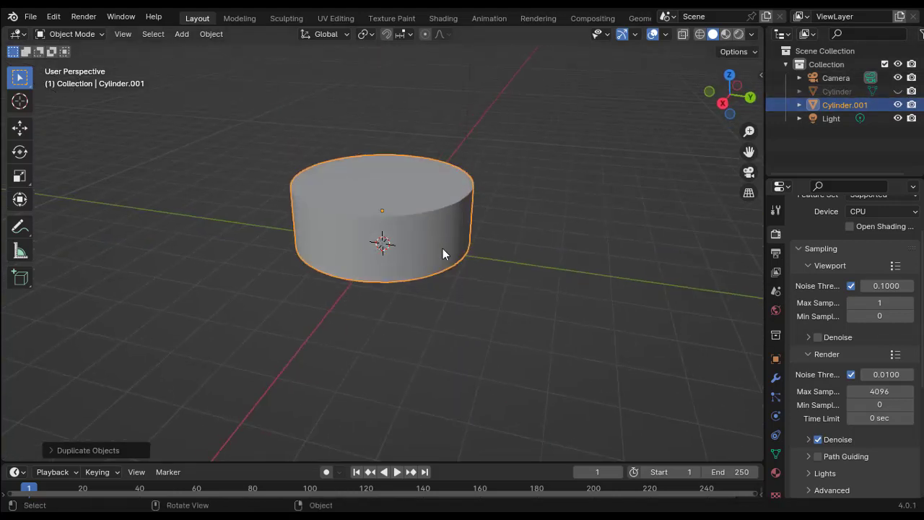
key("s")
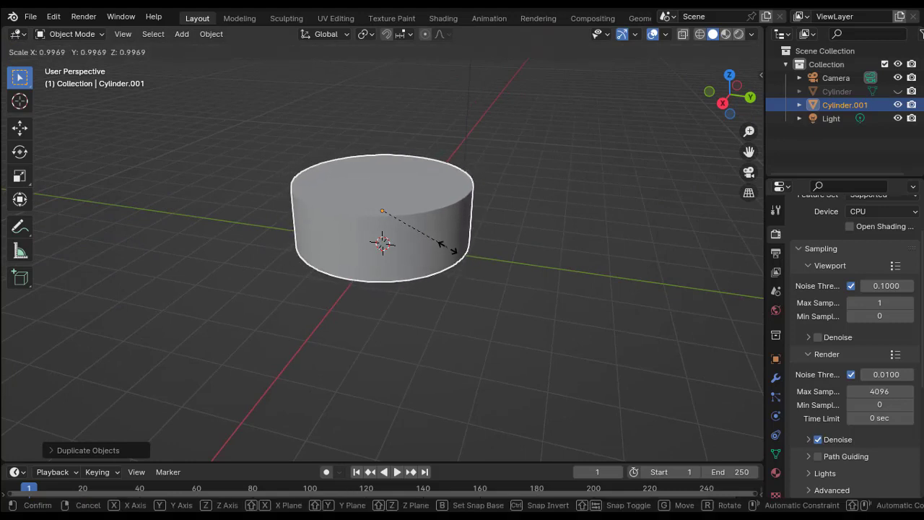
left_click(456, 269)
middle_click_drag(461, 282, 498, 272)
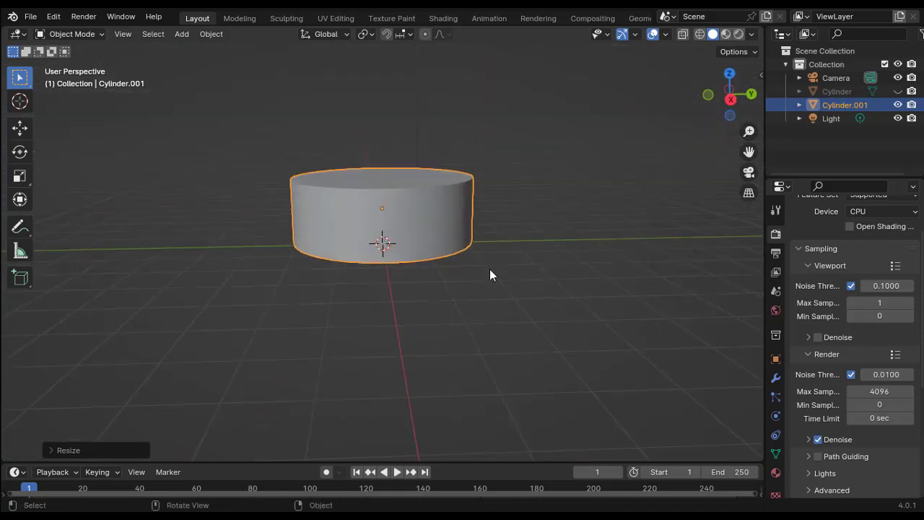
key("KP_1")
Add a Remesh modifier to Cylinder.001 from the modifier search
scroll(507, 221, "up", 3)
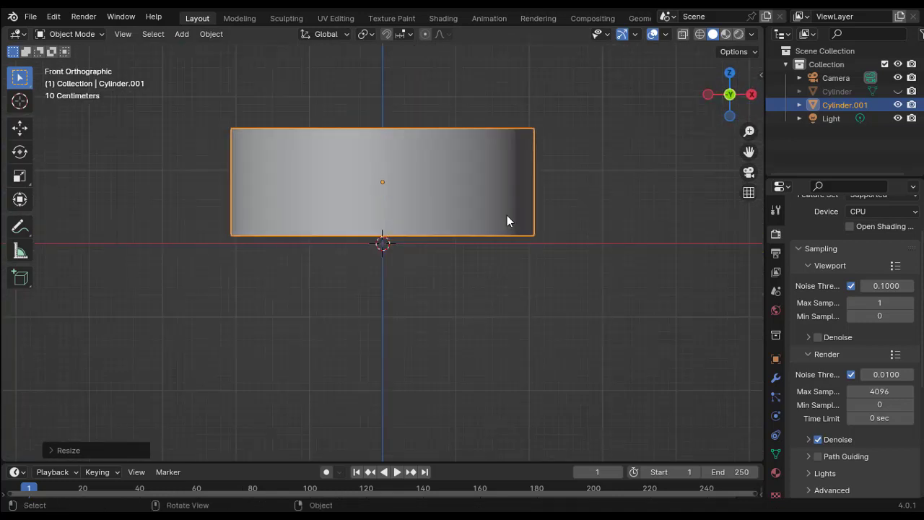
left_click(776, 377)
left_click(833, 230)
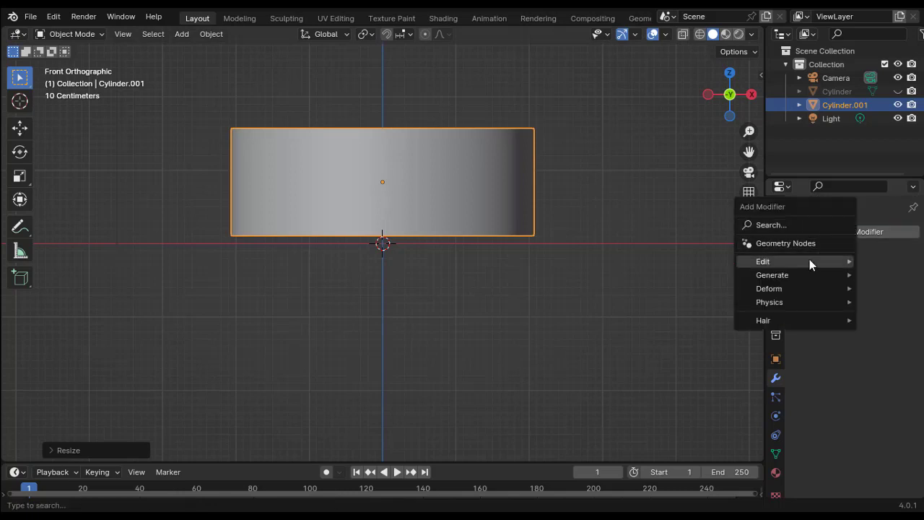
left_click(806, 225)
type("rem")
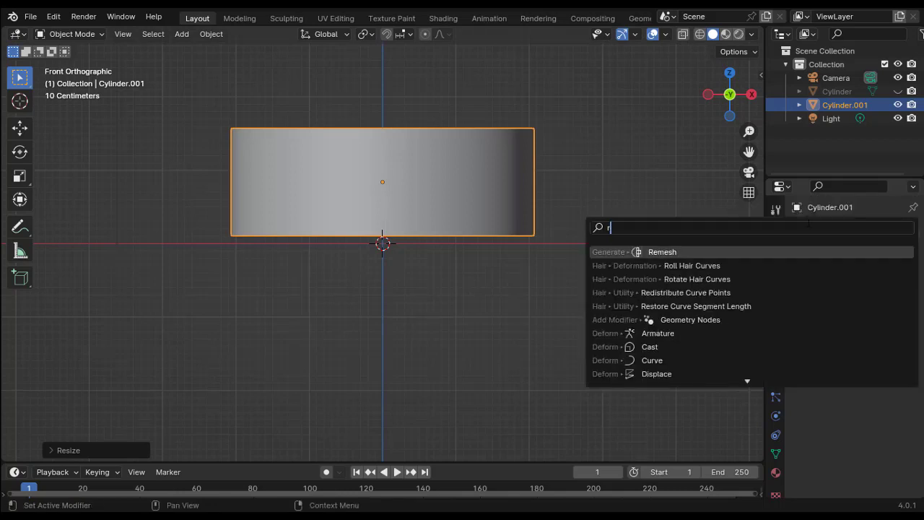
left_click(758, 249)
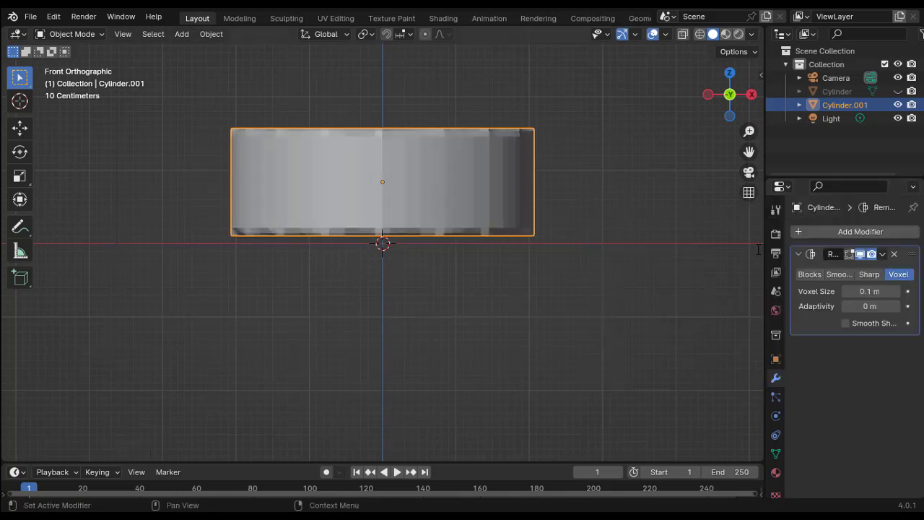
Set the Remesh to Smooth with octree depth 5, apply it, and enter Edit Mode
scroll(458, 188, "up", 3)
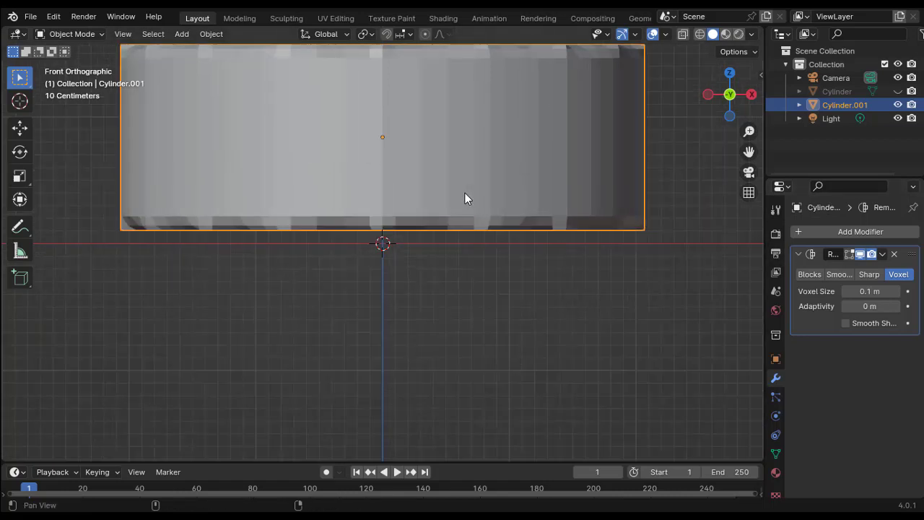
middle_click_drag(464, 192, 510, 310, "shift")
left_click(837, 275)
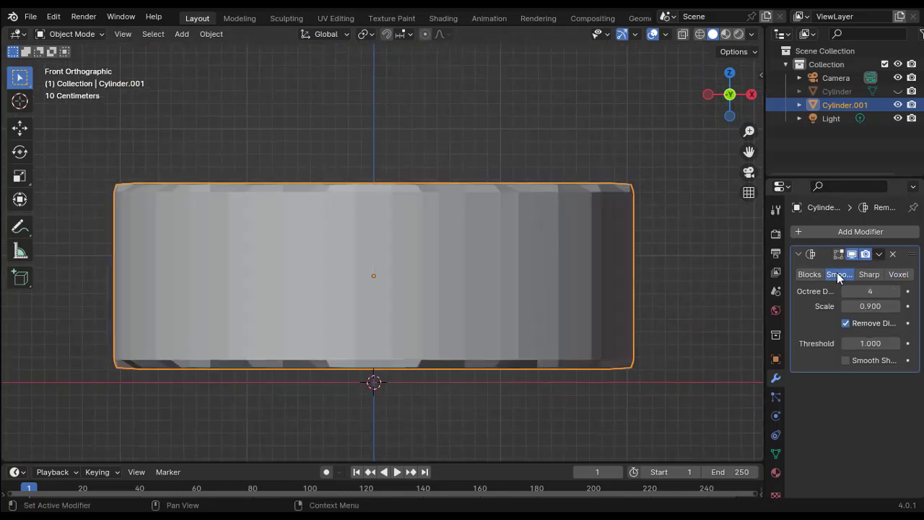
left_click(896, 292)
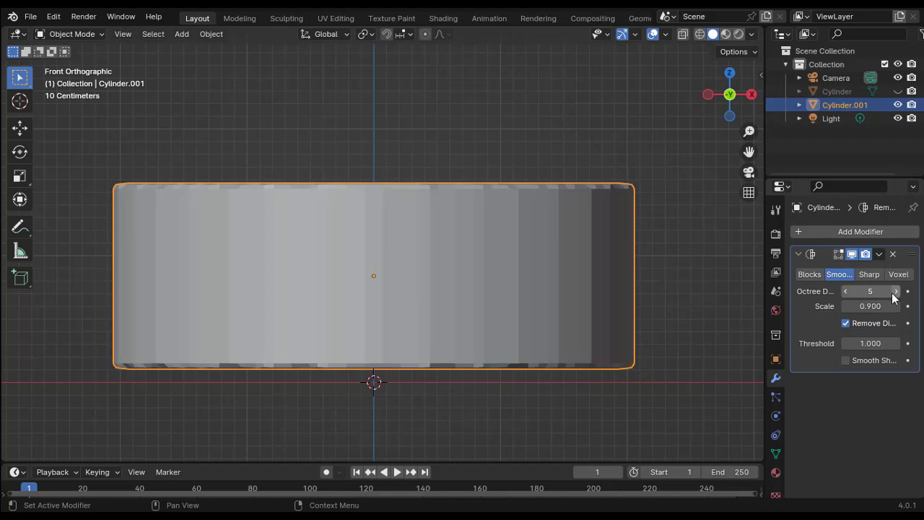
left_click(878, 254)
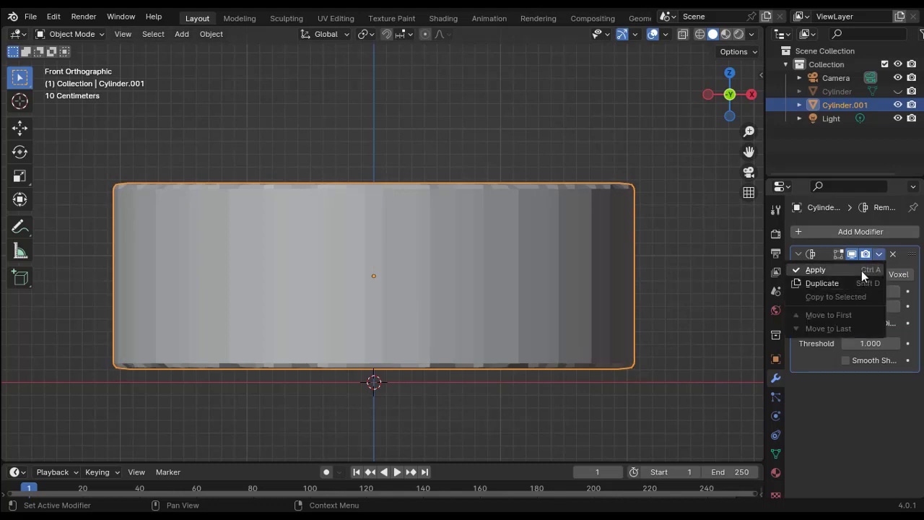
left_click(861, 272)
key("Tab")
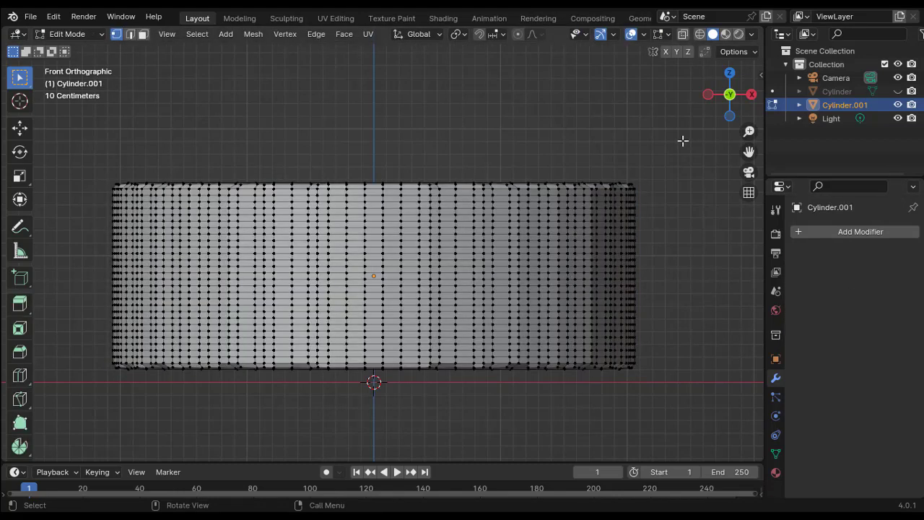
Turn on X-ray and brush-select the lower, wavy band of Cylinder.001's vertices
left_click(682, 36)
scroll(690, 226, "down", 2)
key("c")
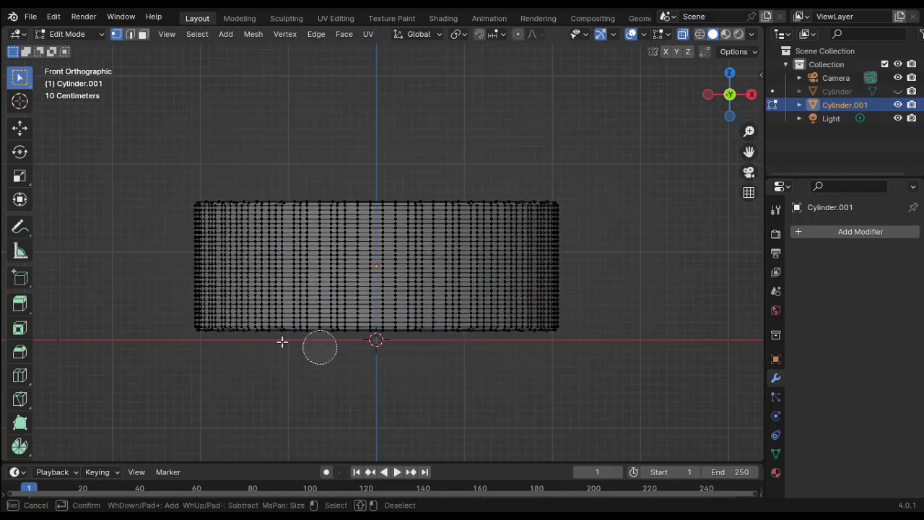
mouse_move(194, 285)
left_mouse_down()
mouse_move(252, 314)
mouse_move(334, 335)
mouse_move(397, 302)
mouse_move(441, 365)
mouse_move(541, 323)
mouse_move(573, 356)
mouse_move(598, 285)
mouse_move(520, 320)
mouse_move(443, 329)
mouse_move(160, 304)
mouse_move(145, 320)
mouse_move(239, 315)
mouse_move(198, 290)
mouse_move(213, 283)
mouse_move(282, 300)
mouse_move(352, 293)
mouse_move(403, 272)
mouse_move(492, 312)
mouse_move(581, 275)
mouse_move(626, 307)
mouse_move(537, 330)
mouse_move(360, 323)
mouse_move(406, 313)
mouse_move(475, 340)
mouse_move(431, 305)
left_mouse_up()
mouse_move(195, 301)
left_mouse_down()
mouse_move(197, 270)
mouse_move(327, 288)
left_mouse_up()
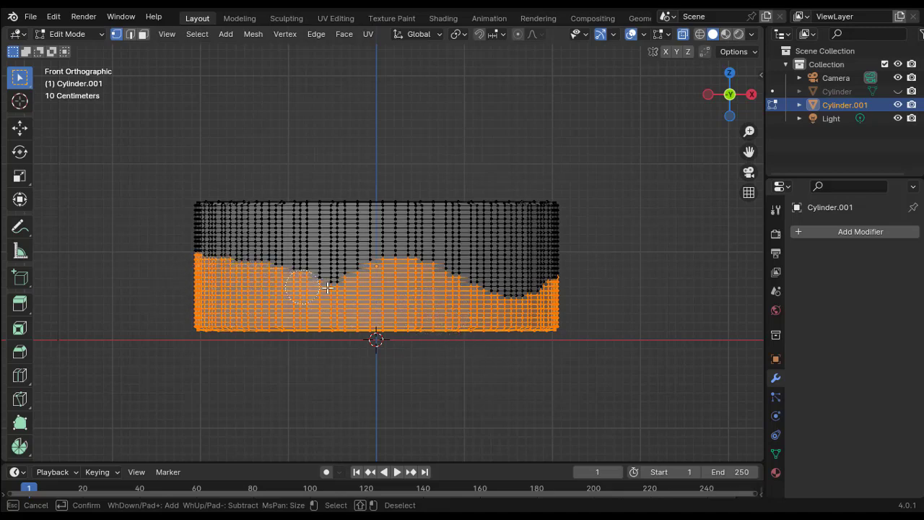
mouse_move(422, 257)
left_mouse_down()
mouse_move(511, 292)
mouse_move(619, 272)
left_mouse_up()
mouse_move(619, 272)
middle_mouse_down()
mouse_move(544, 302)
mouse_move(567, 291)
middle_mouse_up()
left_click_drag(567, 291, 506, 329)
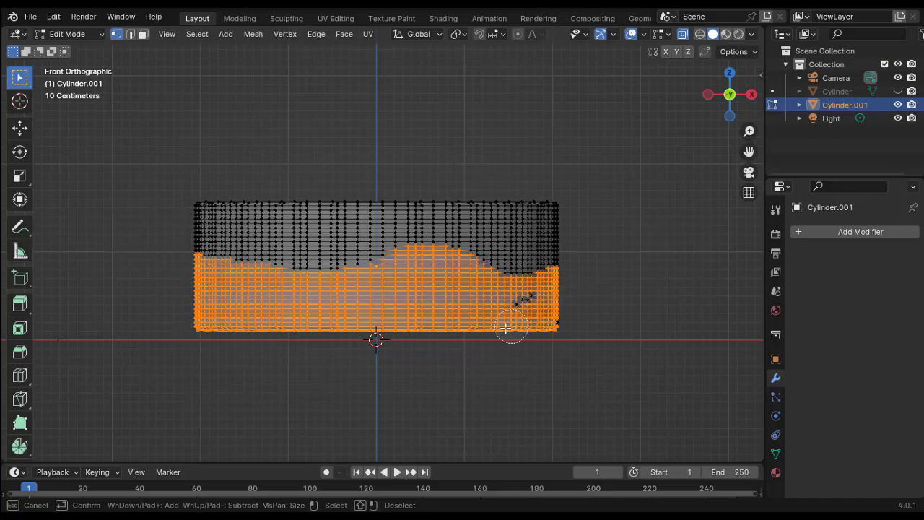
left_click_drag(556, 300, 561, 324)
right_click(602, 299)
Delete the selected lower vertices and return to Object Mode
mouse_move(602, 299)
middle_mouse_down()
mouse_move(457, 278)
mouse_move(480, 295)
mouse_move(549, 303)
mouse_move(629, 288)
mouse_move(584, 310)
mouse_move(503, 322)
mouse_move(643, 317)
mouse_move(583, 353)
middle_mouse_up()
key("c")
right_click(514, 336)
key("x")
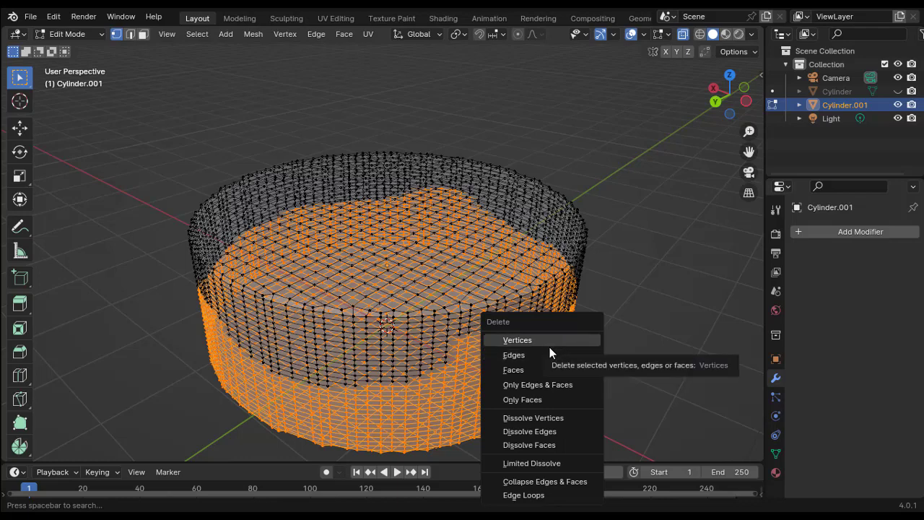
left_click(549, 343)
key("Tab")
middle_click_drag(614, 365, 566, 355)
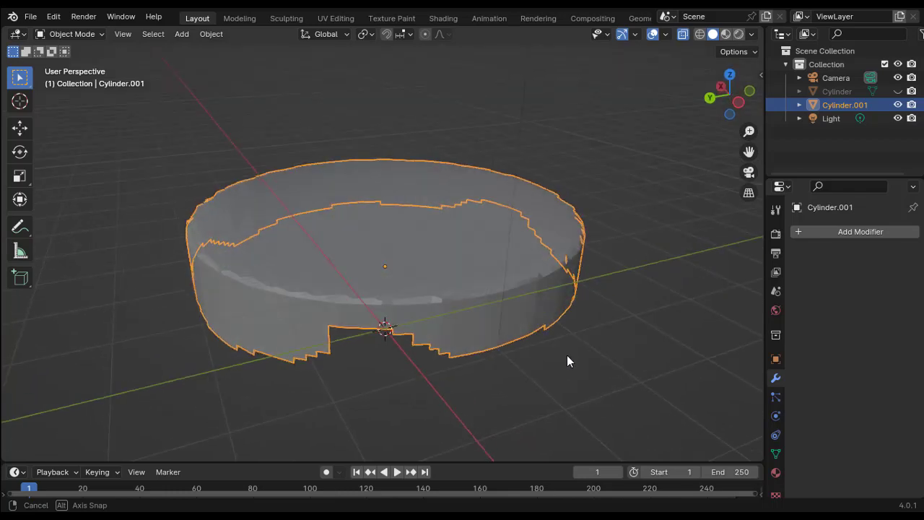
Shade the icing layer smooth
right_click(502, 285)
left_click(479, 261)
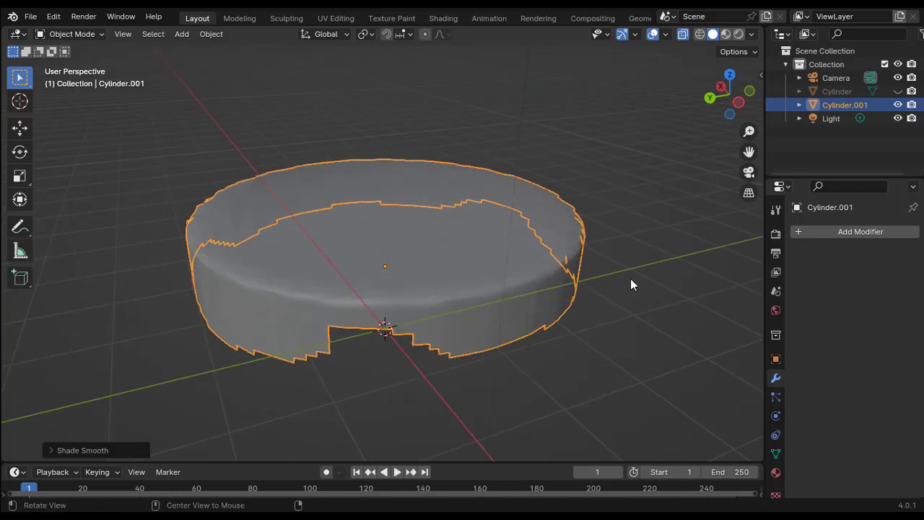
mouse_move(630, 283)
middle_mouse_down()
mouse_move(546, 306)
mouse_move(724, 283)
mouse_move(679, 243)
mouse_move(693, 242)
middle_mouse_up()
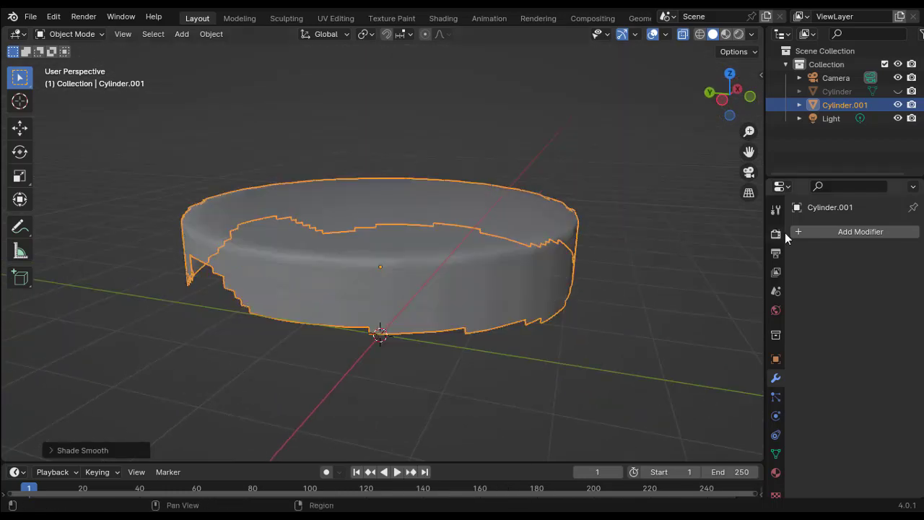
Add a Smooth modifier to the icing shell and raise its factor to 1.624
left_click(797, 231)
left_click(749, 230)
type("s")
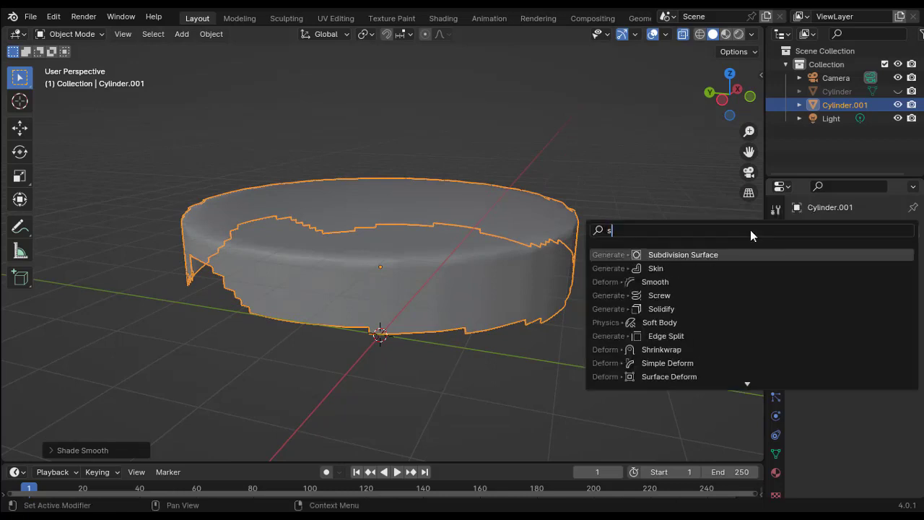
type("moo")
left_click(735, 255)
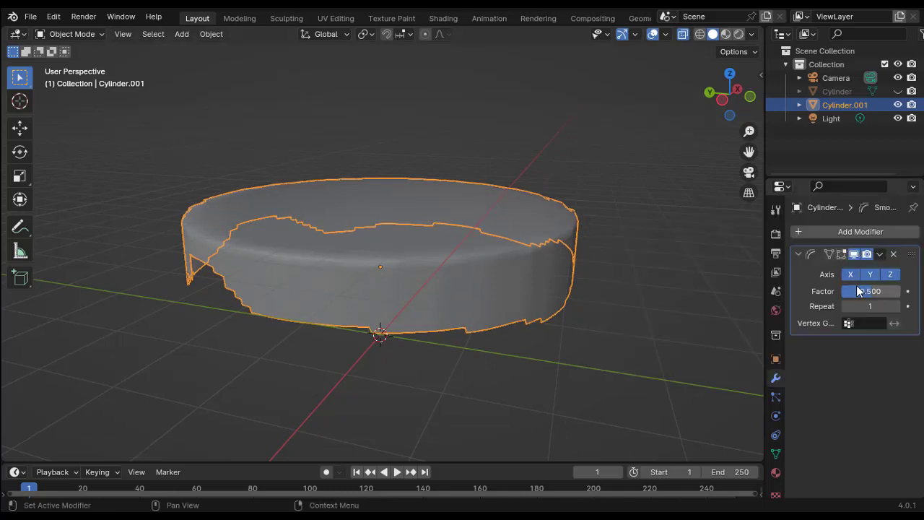
mouse_move(857, 289)
left_mouse_down()
mouse_move(911, 290)
mouse_move(865, 289)
left_mouse_up()
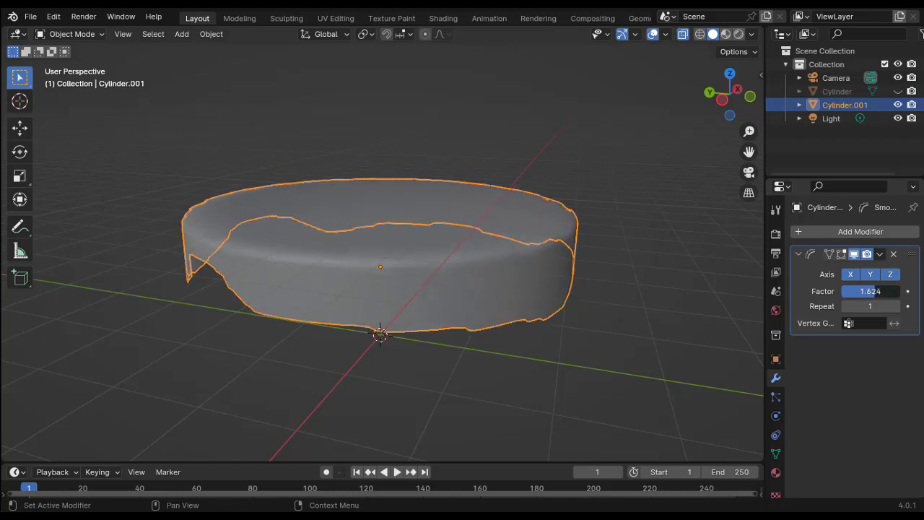
left_click(879, 255)
Apply the Smooth modifier and add a Solidify modifier to the icing shell
left_click(866, 271)
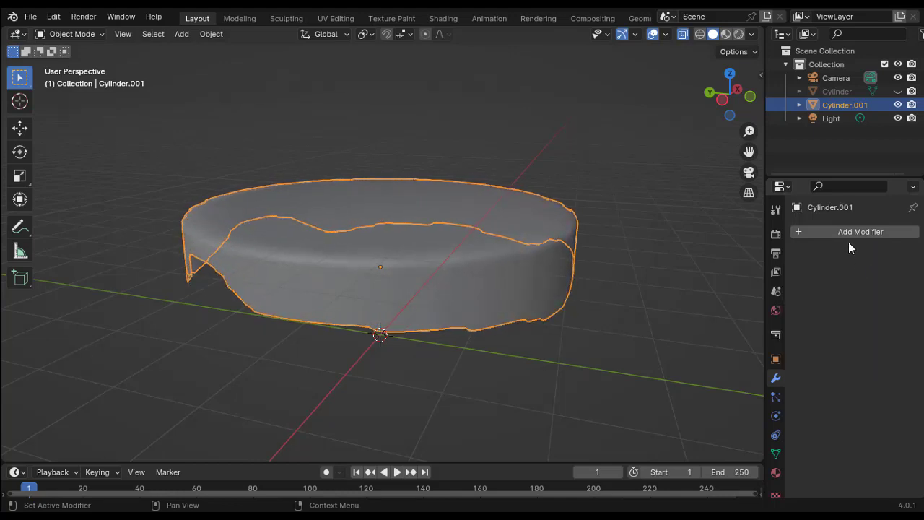
left_click(845, 233)
left_click(822, 240)
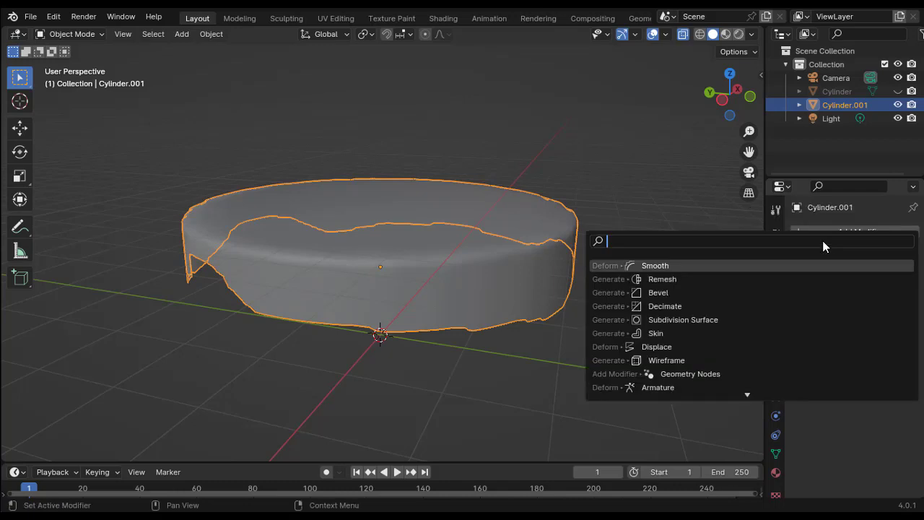
type("extr")
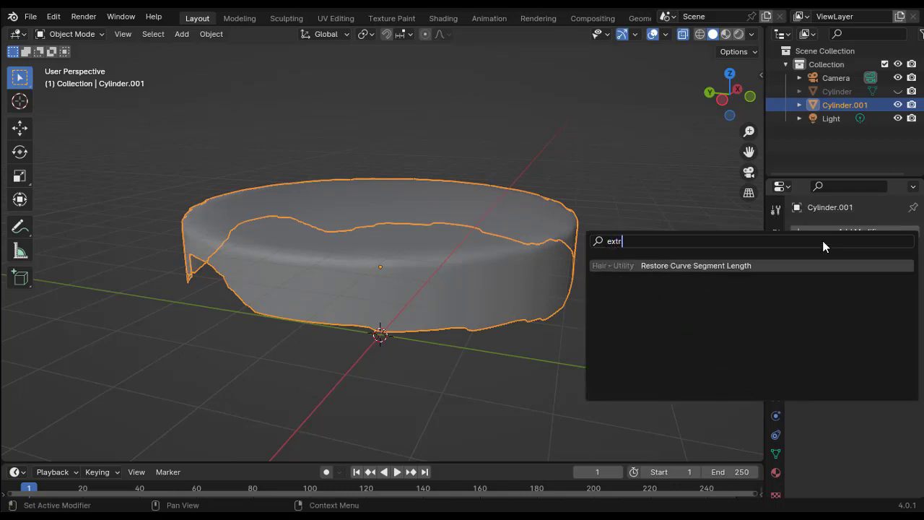
key("BackSpace")
key("BackSpace")
key("BackSpace")
key("BackSpace")
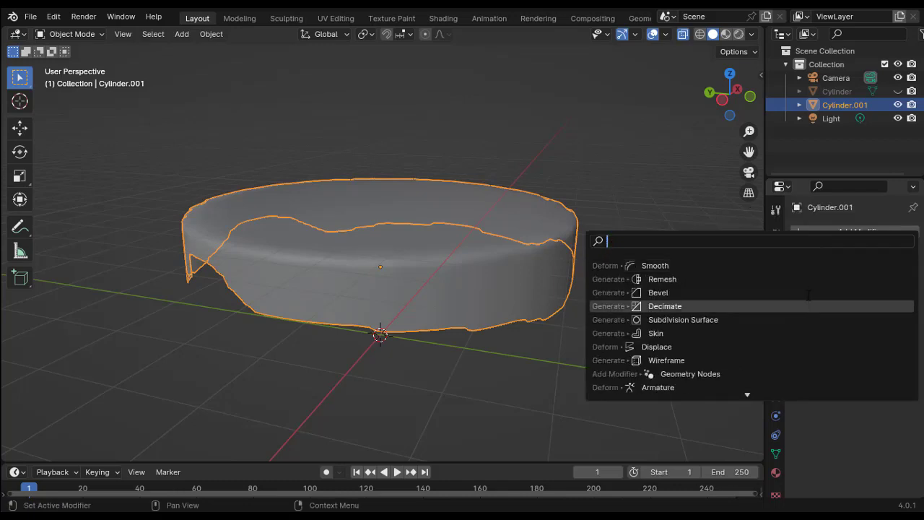
type("sol")
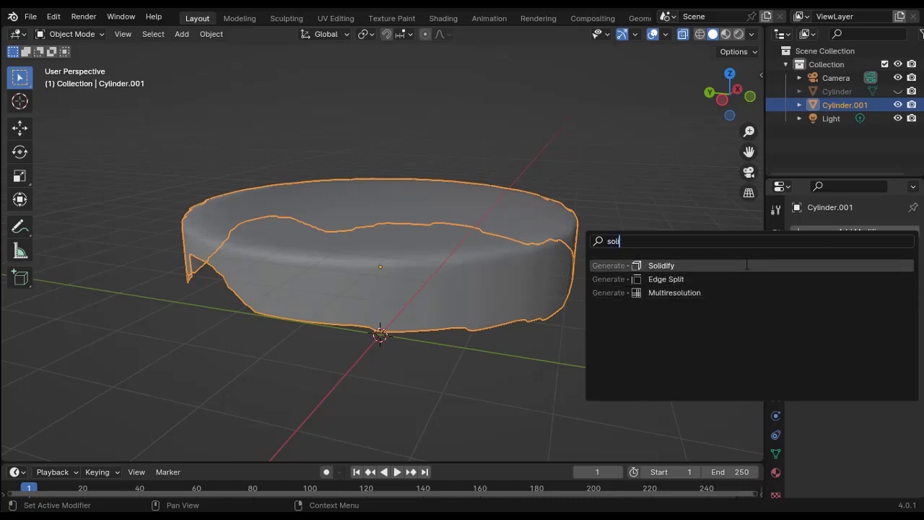
left_click(746, 265)
Turn off X-ray, inspect the 0.02 m solidified ring, and keep Solidify mode Simple
mouse_move(625, 286)
left_mouse_down("alt")
mouse_move(448, 268)
mouse_move(611, 284)
mouse_move(635, 274)
left_mouse_up("alt")
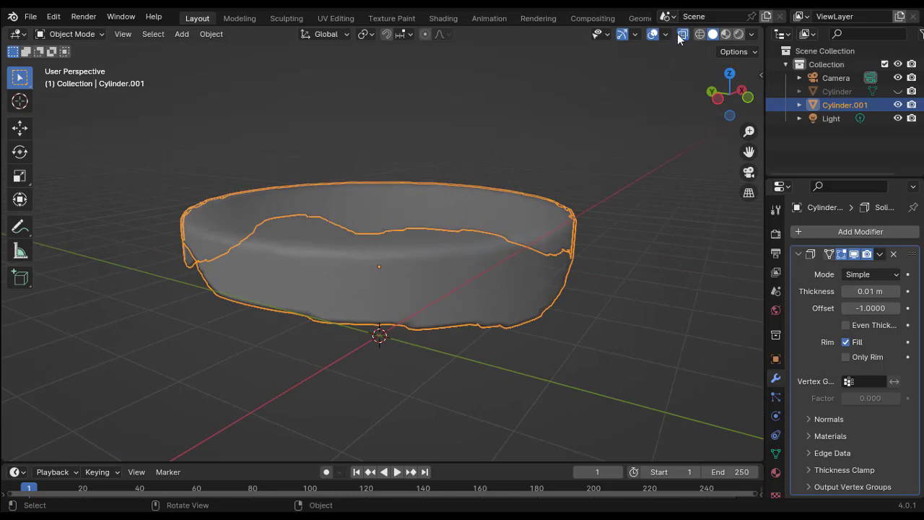
left_click(679, 36)
left_click_drag(614, 198, 728, 260, "alt")
scroll(484, 129, "up", 2)
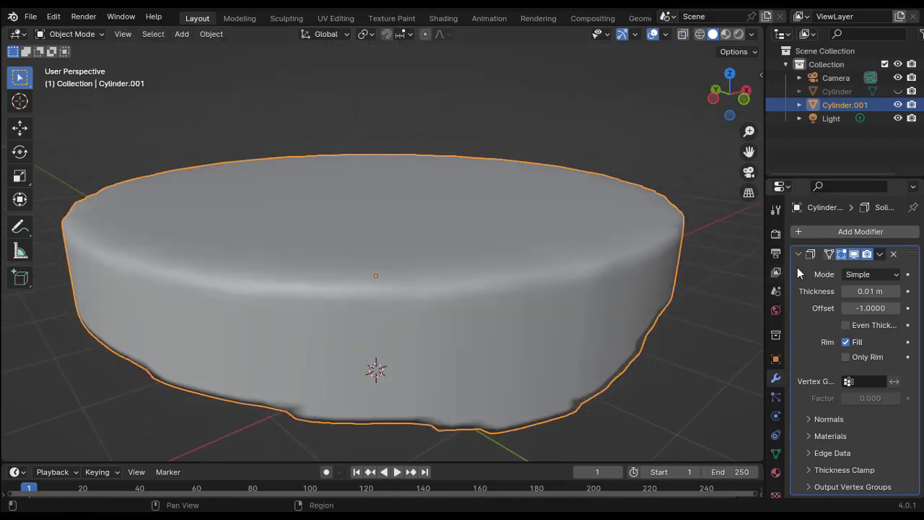
scroll(633, 288, "down", 4)
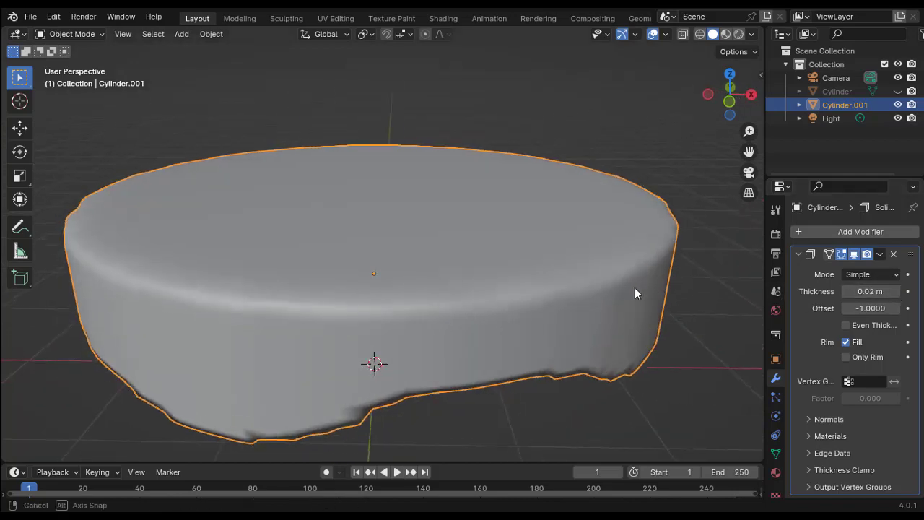
left_click_drag(629, 288, 572, 315, "alt")
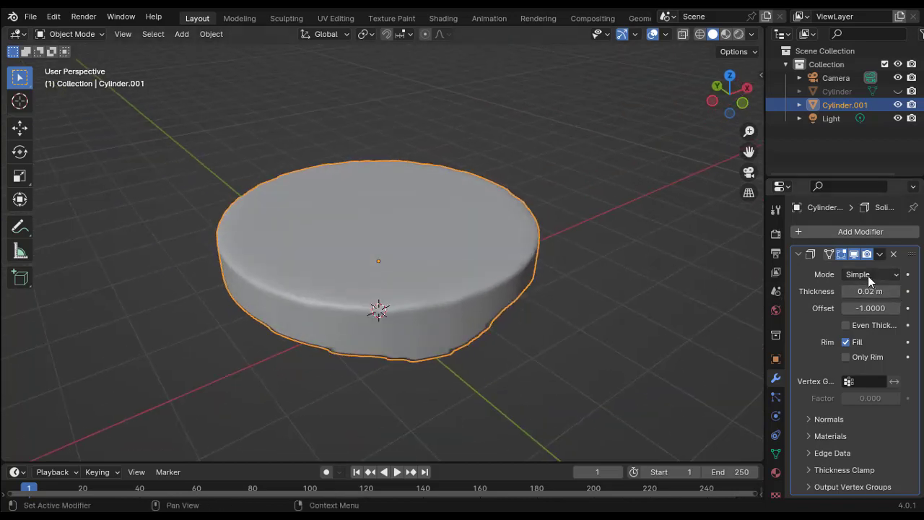
left_click(866, 274)
left_click(869, 276)
left_click_drag(488, 264, 494, 243, "alt")
Unhide the cake body with Alt+H and compare it against the icing layer
key("alt+h")
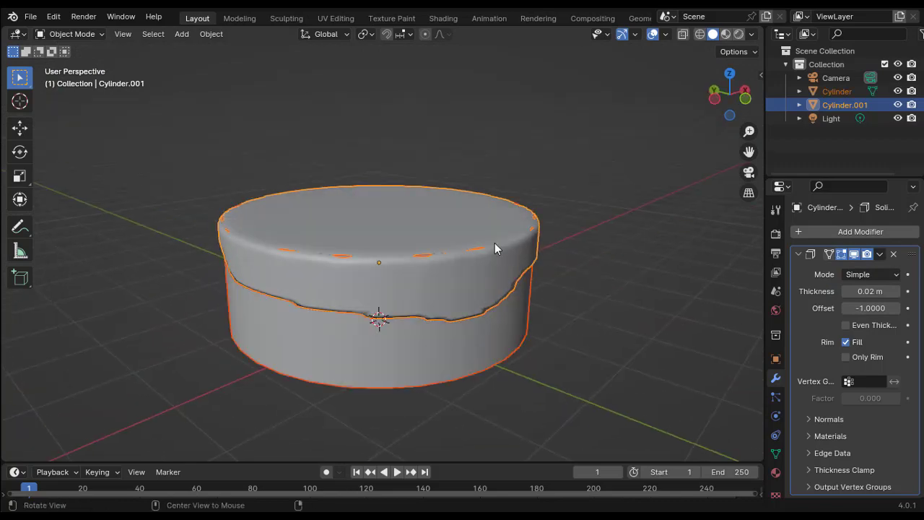
left_click_drag(598, 283, 463, 272, "alt")
left_click(509, 314)
left_click(464, 272)
key("s")
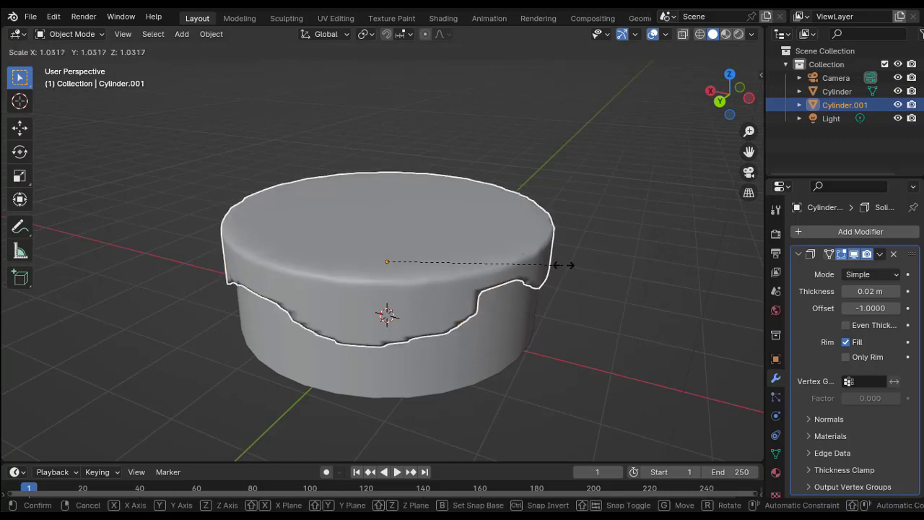
right_click(535, 295)
Move the cake body along Z so it sits under the icing
left_click(535, 295)
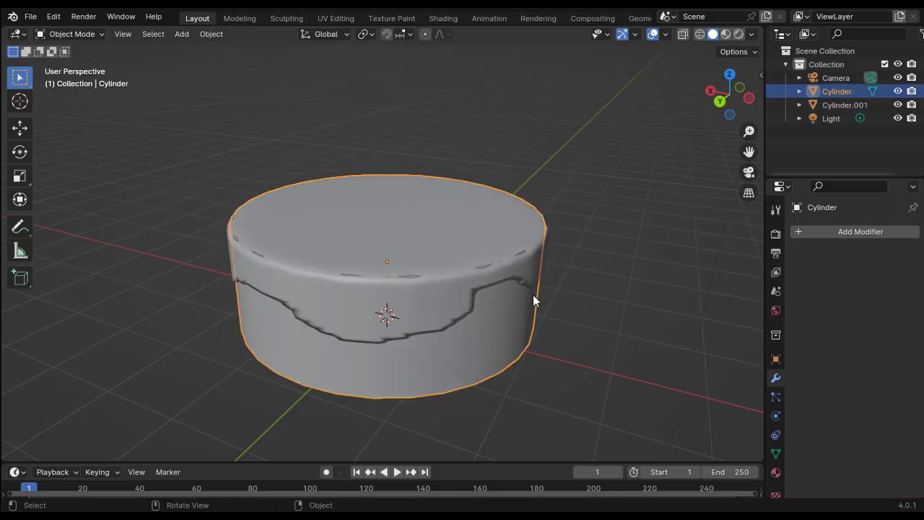
scroll(560, 253, "down", 1)
scroll(560, 252, "up", 3)
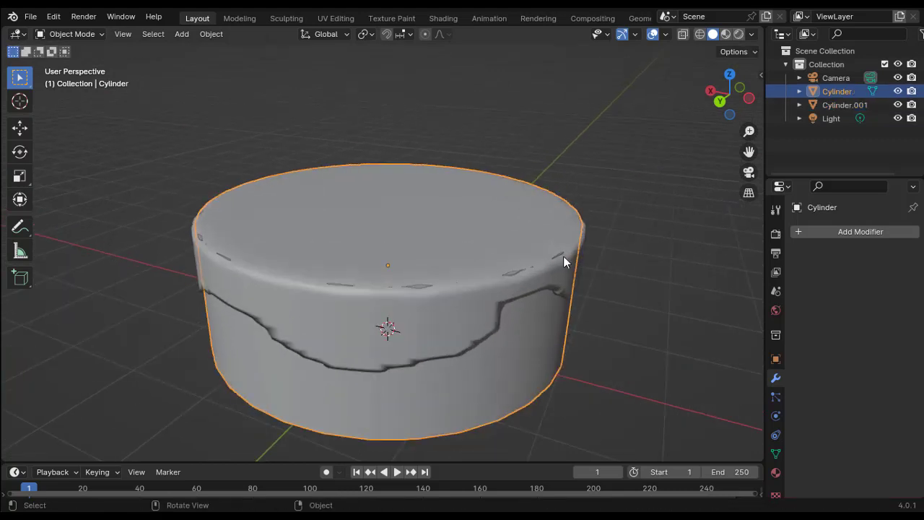
key("g")
key("z")
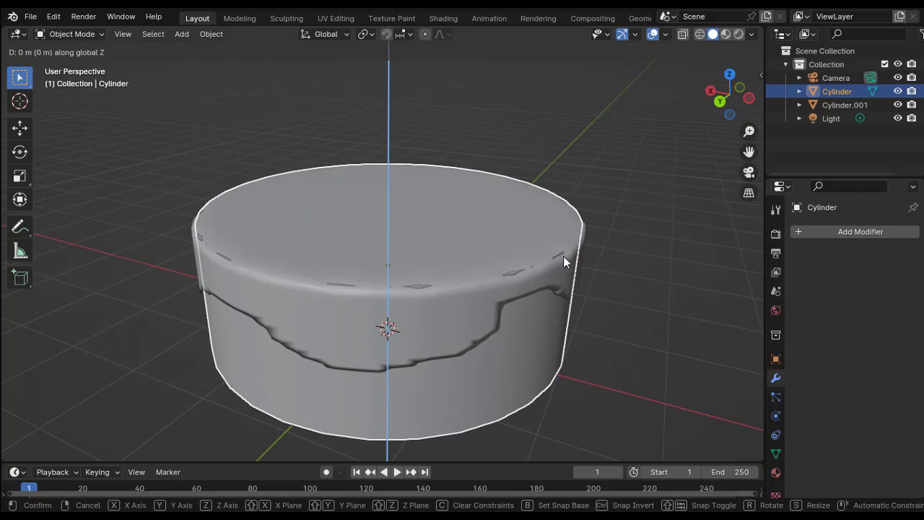
left_click(563, 262)
Select the icing layer and preview the scene in Material Preview shading
left_click(563, 262)
middle_click_drag(591, 266, 648, 125)
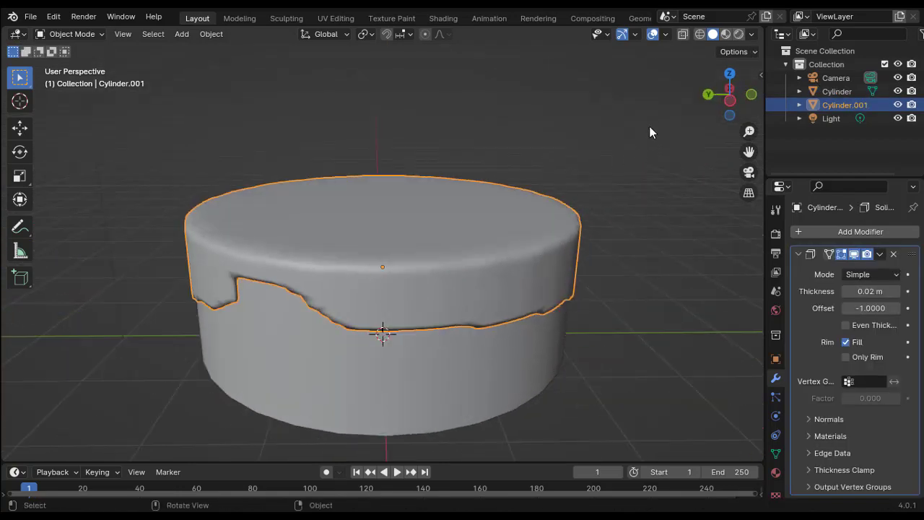
left_click(725, 34)
mouse_move(570, 254)
middle_mouse_down()
mouse_move(651, 249)
mouse_move(674, 224)
mouse_move(718, 308)
middle_mouse_up()
Show the icing's material in the Shading workspace and hide the camera and cake body
scroll(780, 433, "down", 1)
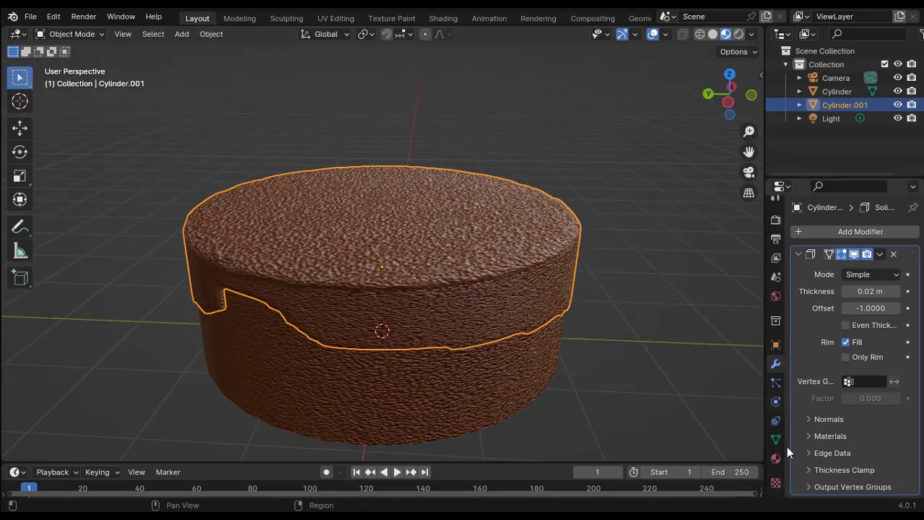
left_click(774, 459)
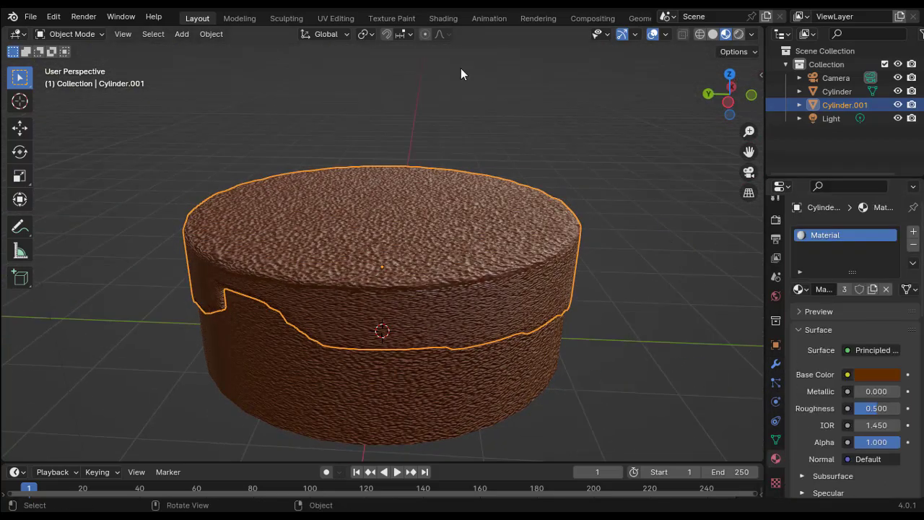
left_click(444, 18)
scroll(516, 203, "up", 4)
middle_click_drag(551, 195, 670, 117)
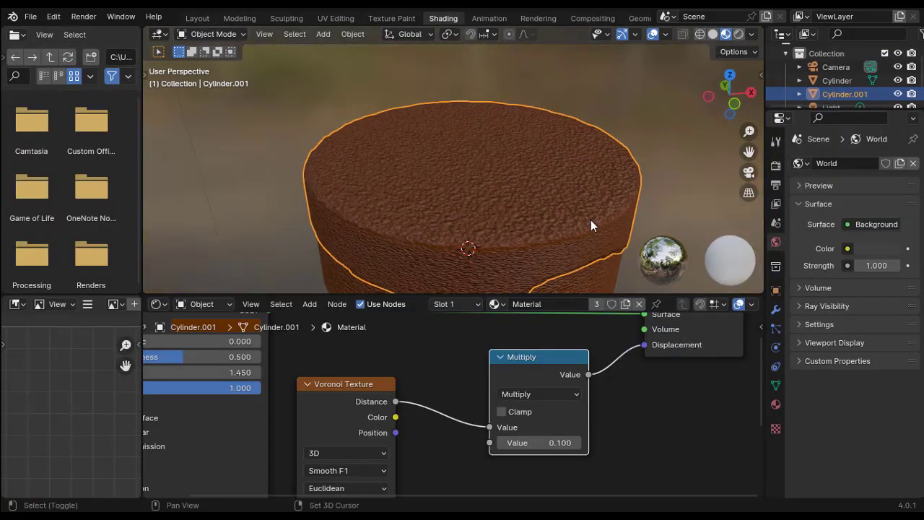
key("shift+h")
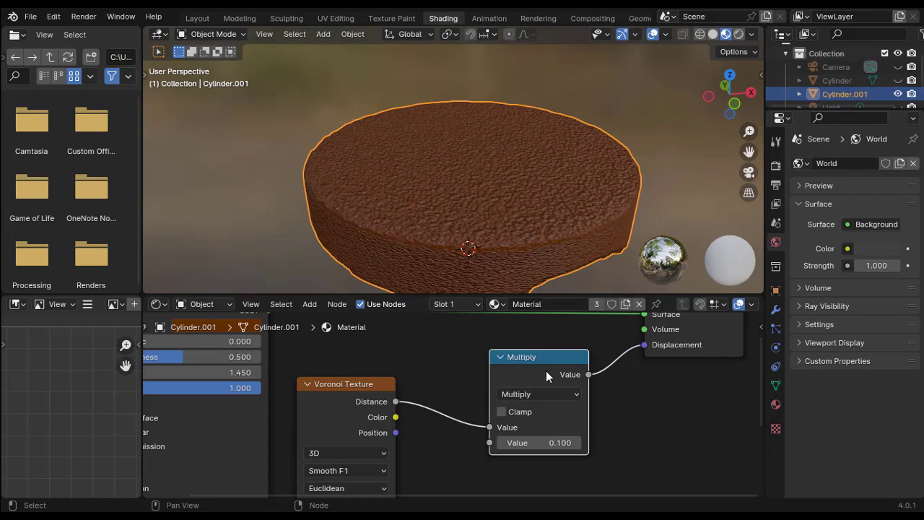
Delete the Multiply and Voronoi Texture nodes from the icing material
key("x")
left_click(370, 383)
key("x")
scroll(424, 365, "down", 1)
scroll(424, 365, "down", 2)
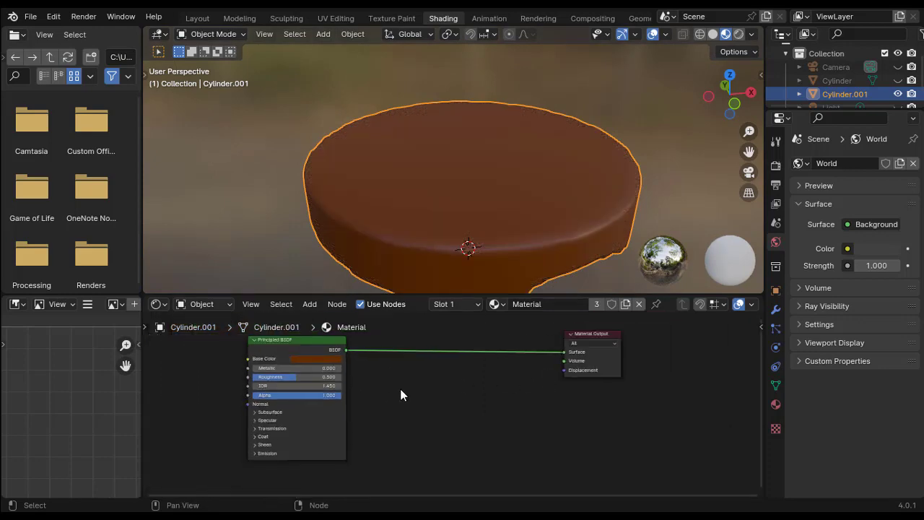
scroll(424, 351, "up", 2)
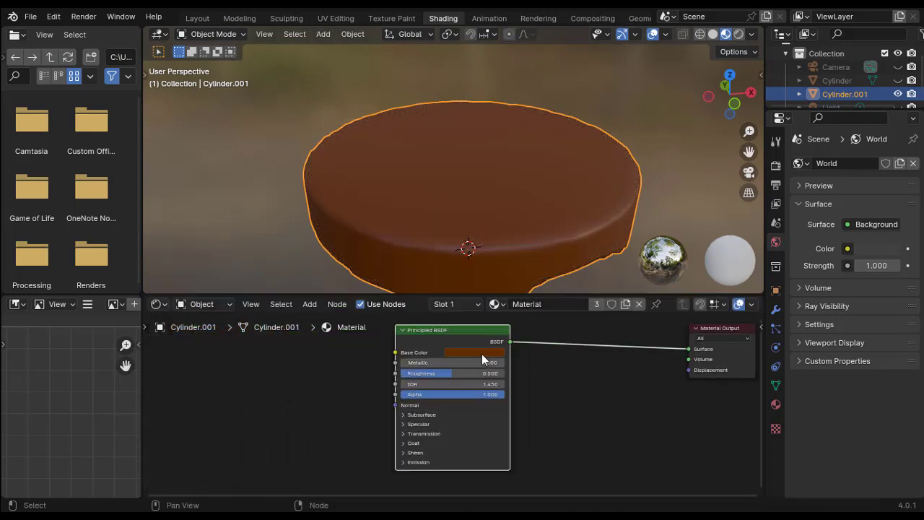
Set the Principled BSDF Base Color to pure white (RGB 1, 1, 1)
left_click(482, 352)
left_click_drag(536, 216, 540, 203)
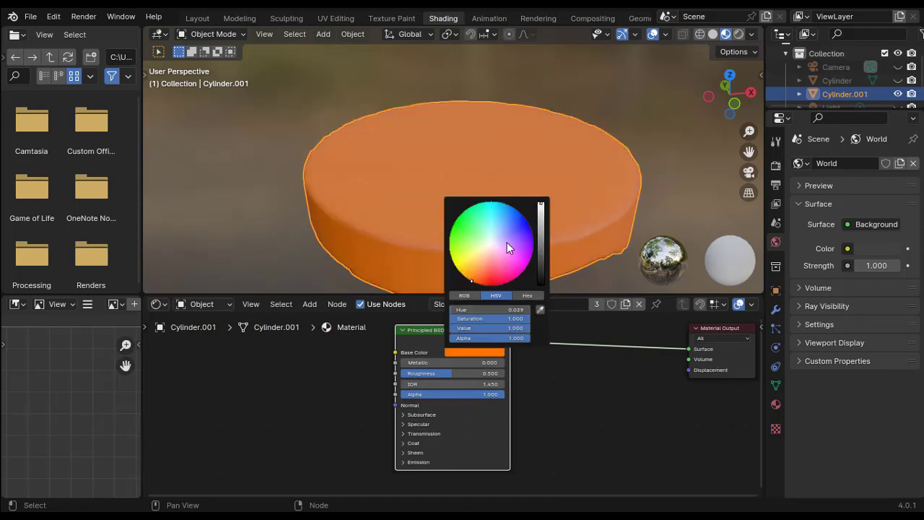
left_click_drag(506, 243, 490, 245)
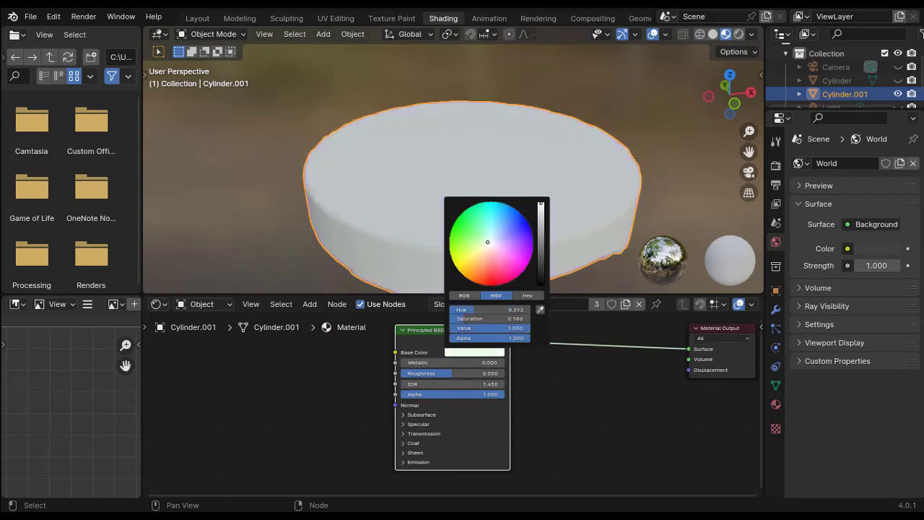
left_click(473, 295)
mouse_move(514, 319)
left_mouse_down()
mouse_move(530, 318)
mouse_move(530, 327)
left_mouse_up()
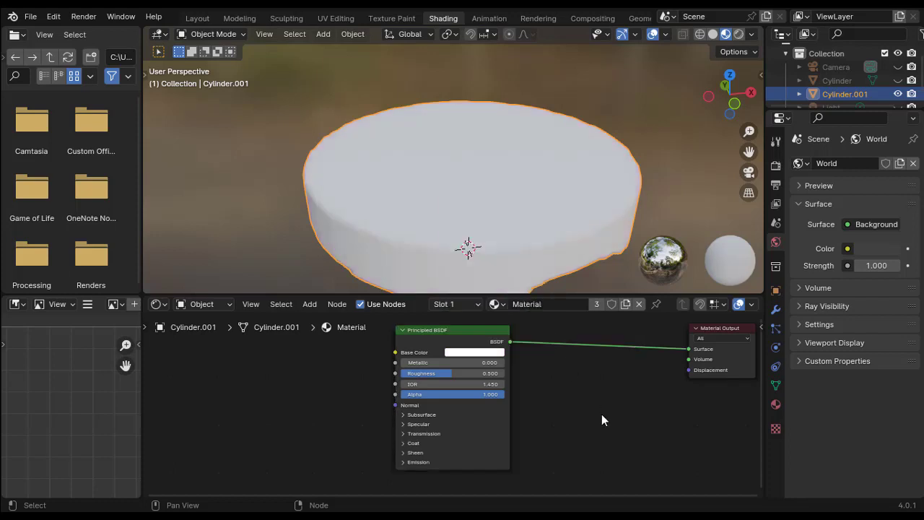
scroll(503, 225, "up", 4)
scroll(507, 228, "down", 4)
scroll(507, 228, "down", 3)
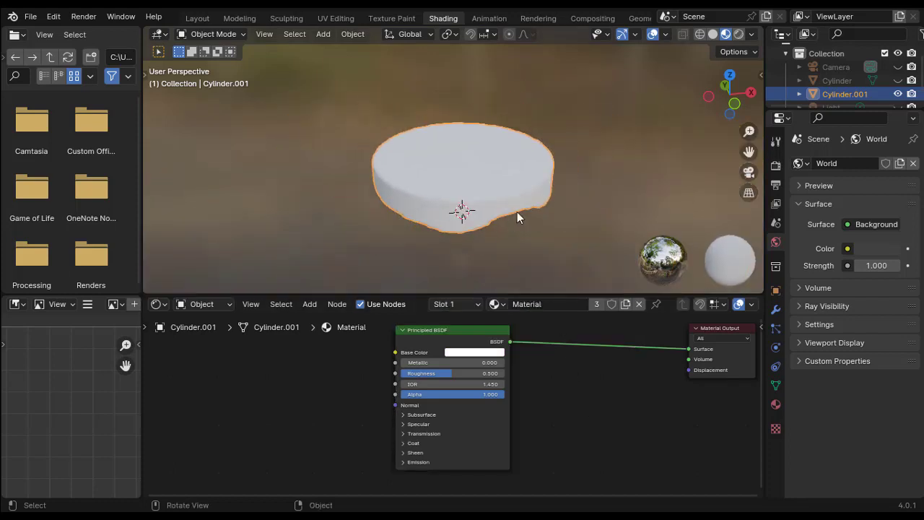
Bring the Principled BSDF node into view and drag a link out from Base Color
middle_click_drag(516, 212, 462, 209)
scroll(550, 433, "up", 2)
middle_click_drag(551, 436, 678, 469)
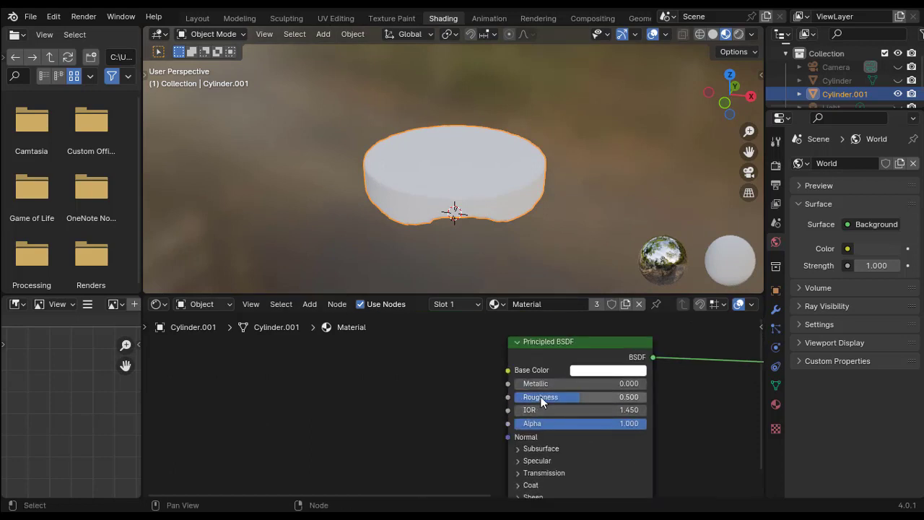
left_click_drag(508, 369, 416, 368)
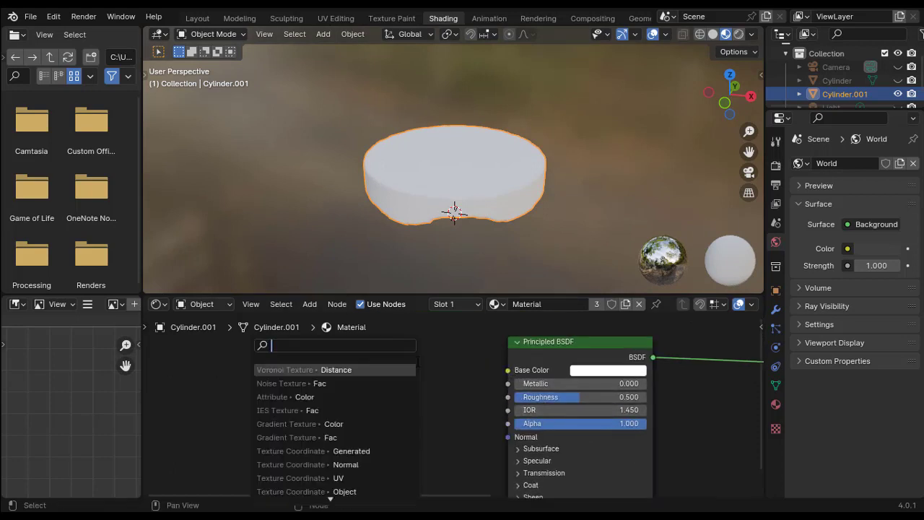
Feed a Noise Texture into Base Color through a Vector Math node set to Multiply
type("noi")
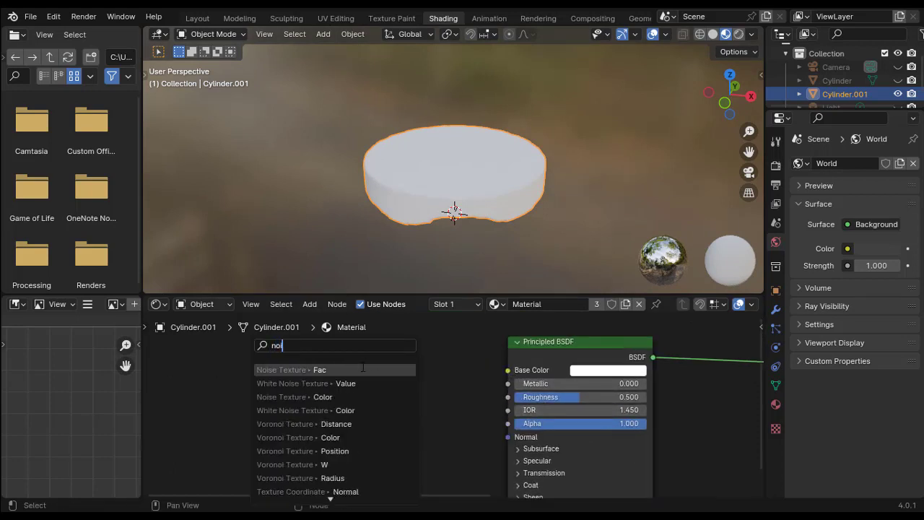
left_click(346, 397)
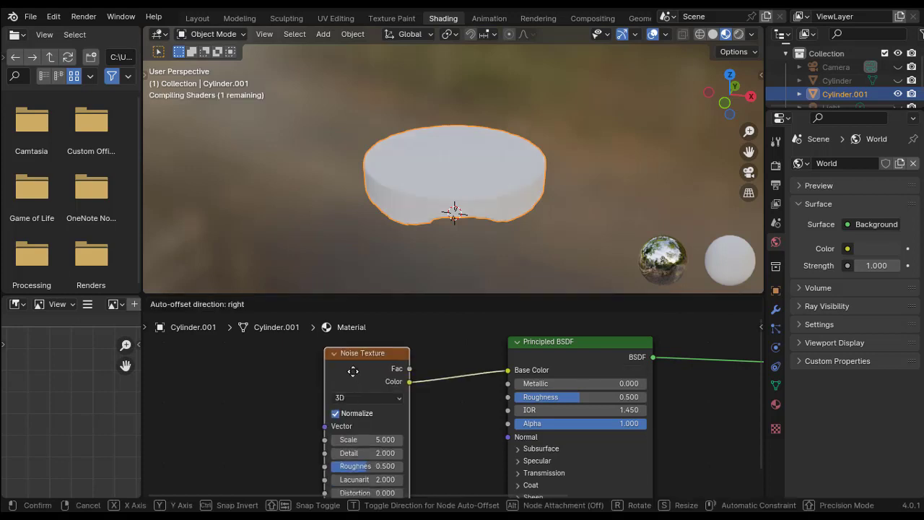
left_click(356, 376)
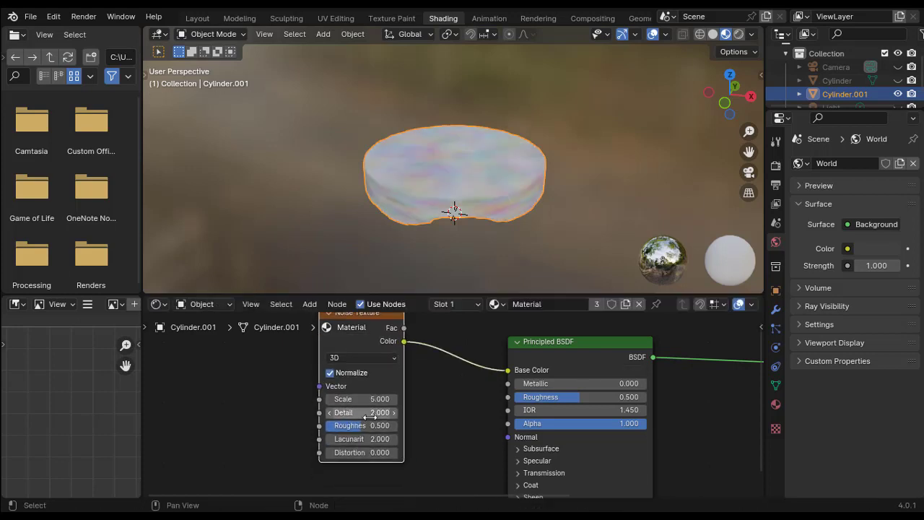
key("shift+a")
left_click(380, 343)
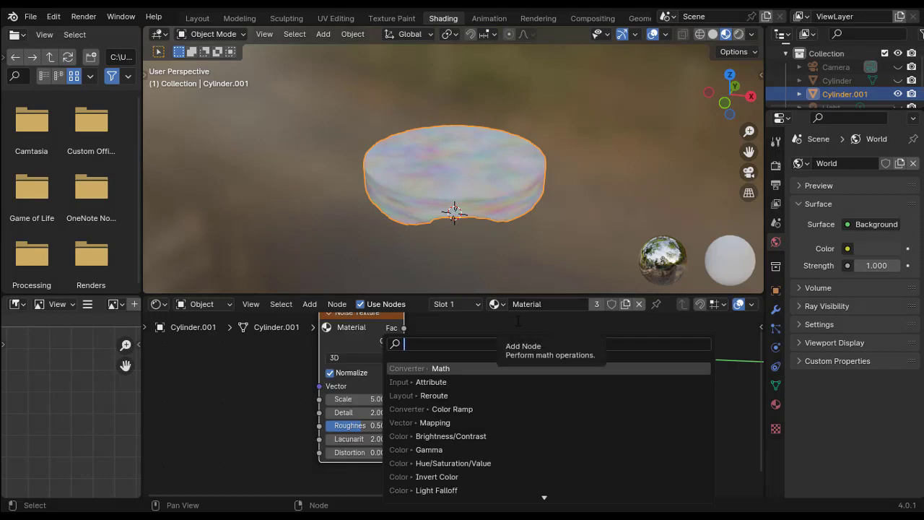
type("vecto")
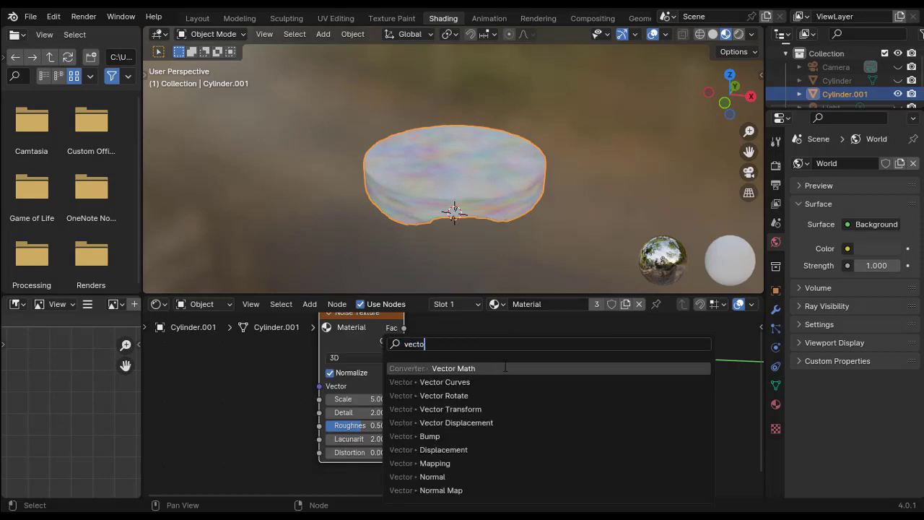
left_click(505, 368)
left_click(478, 354)
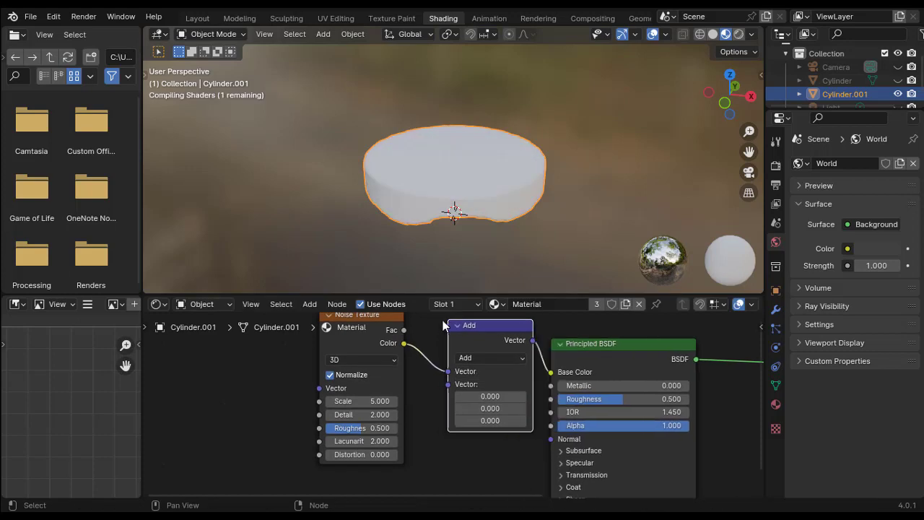
left_click(478, 355)
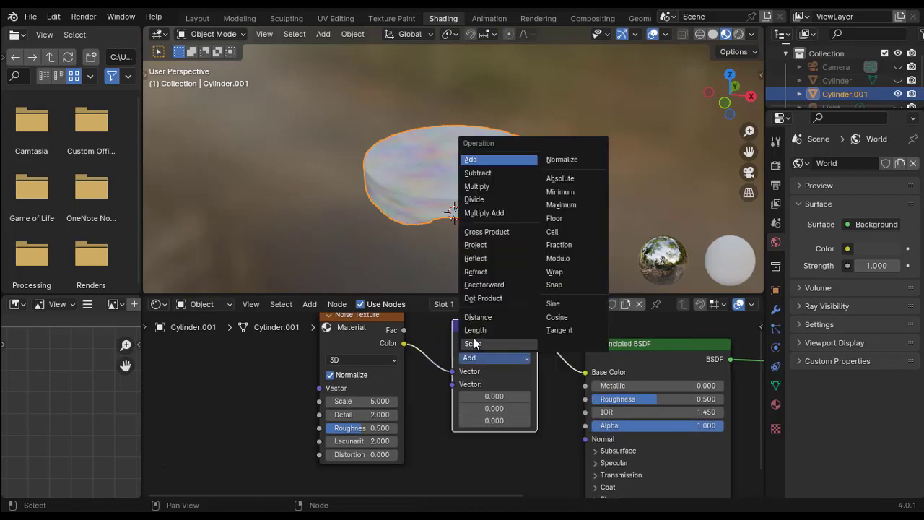
left_click(518, 183)
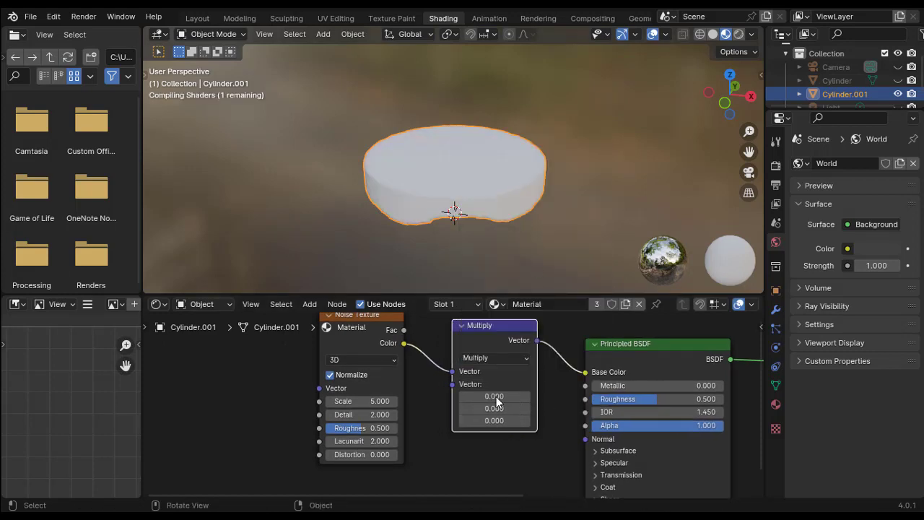
Enter 0.03 in all three Multiply vector fields and tidy the node layout
mouse_move(495, 402)
left_mouse_down()
mouse_move(495, 420)
mouse_move(534, 379)
mouse_move(494, 420)
left_mouse_up()
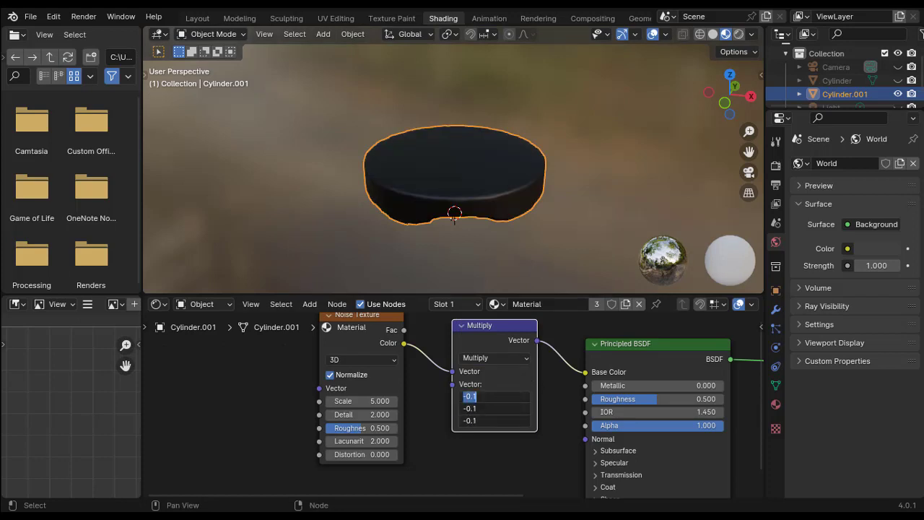
key("BackSpace")
type(".03")
key("Return")
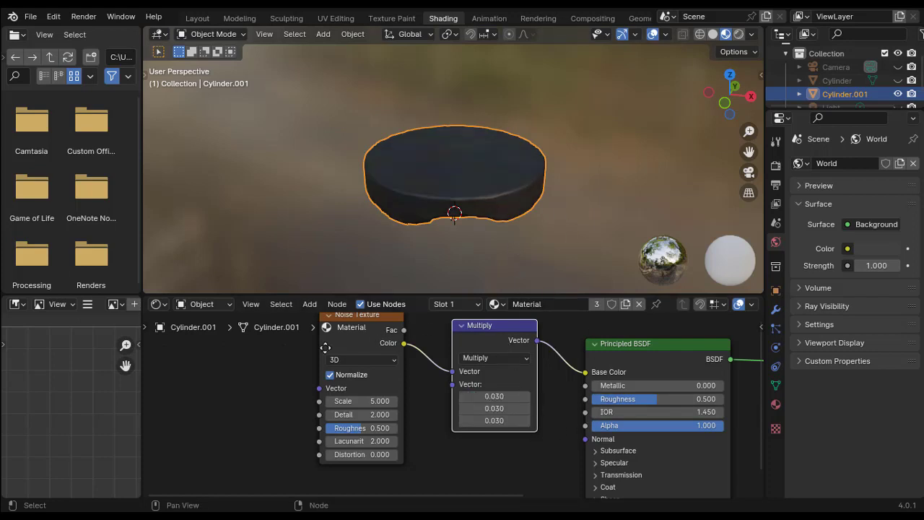
left_click_drag(327, 347, 210, 376)
left_click_drag(474, 339, 389, 388)
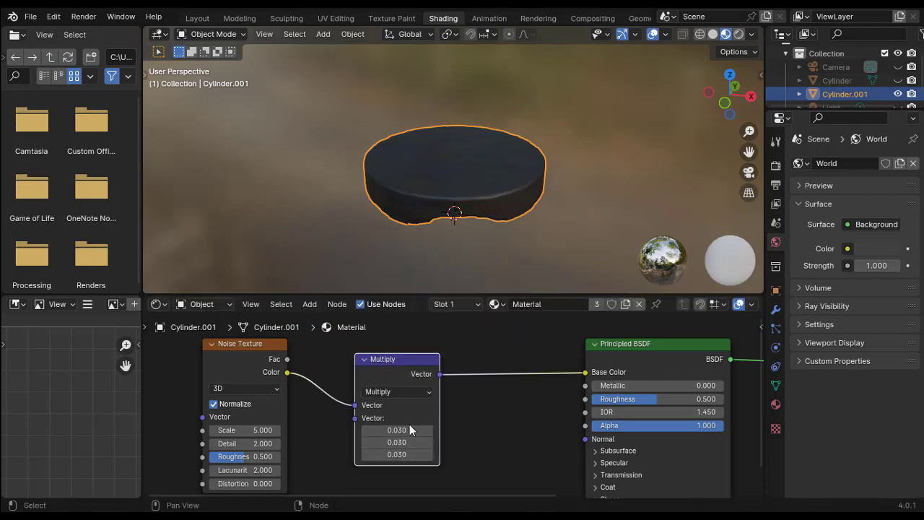
left_click_drag(409, 424, 396, 475)
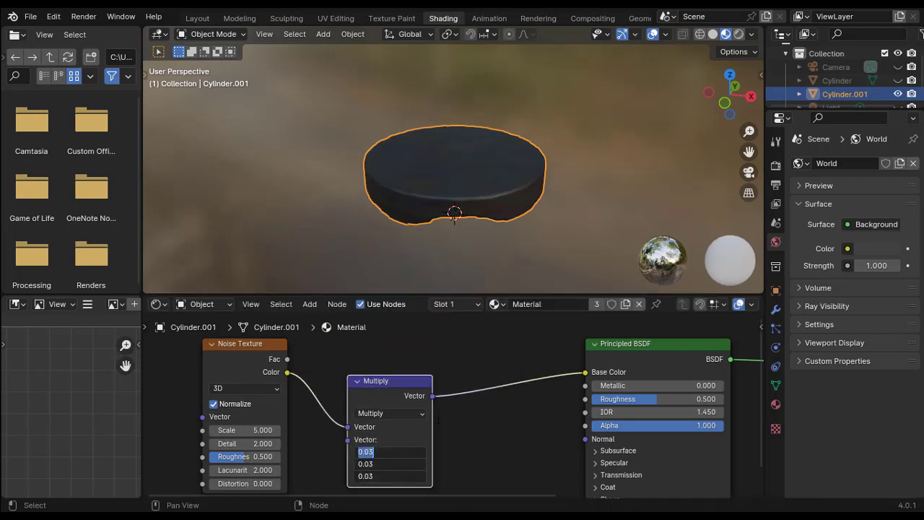
key("Return")
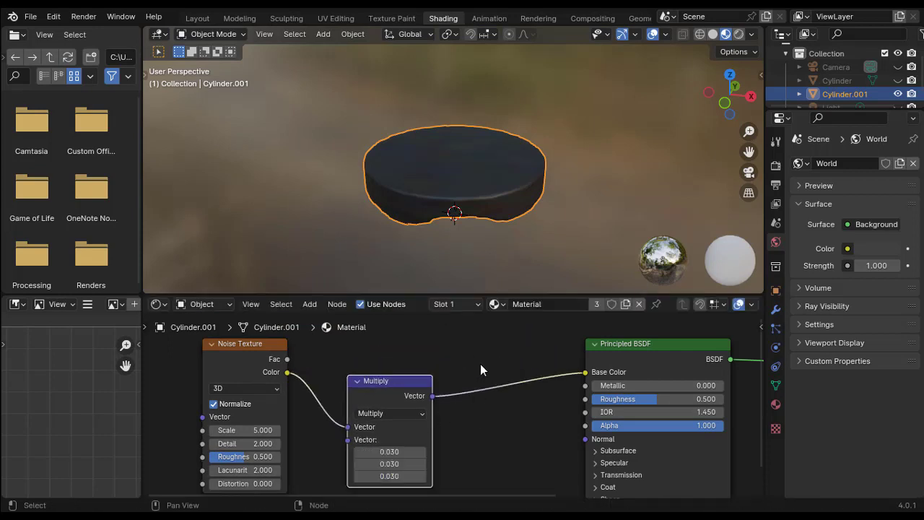
key("shift+a")
key("Escape")
scroll(545, 426, "up", 1)
key("shift+a")
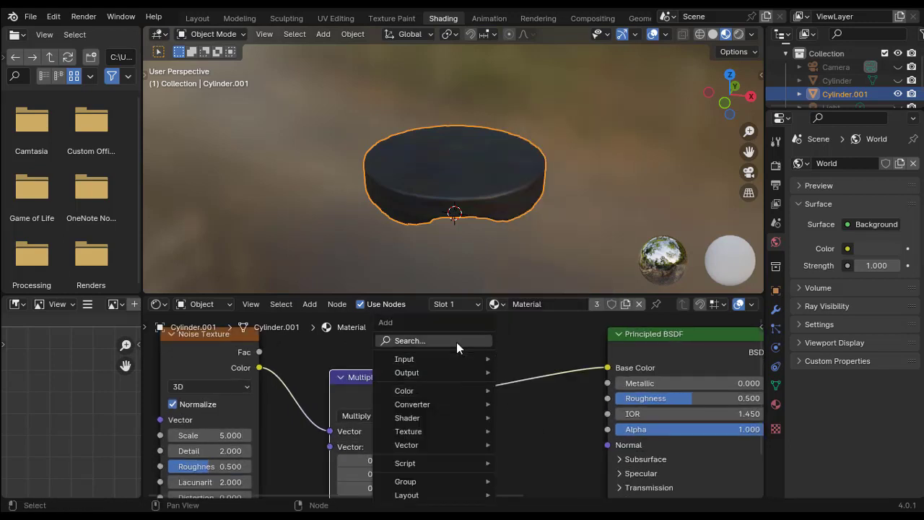
Add an RGB node to the icing material and frame all nodes
type("rgb")
key("Return")
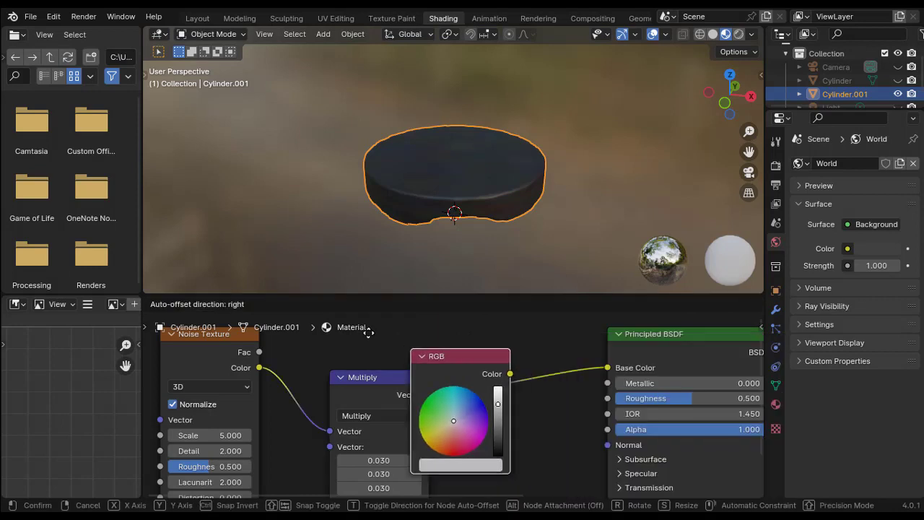
left_click(291, 402)
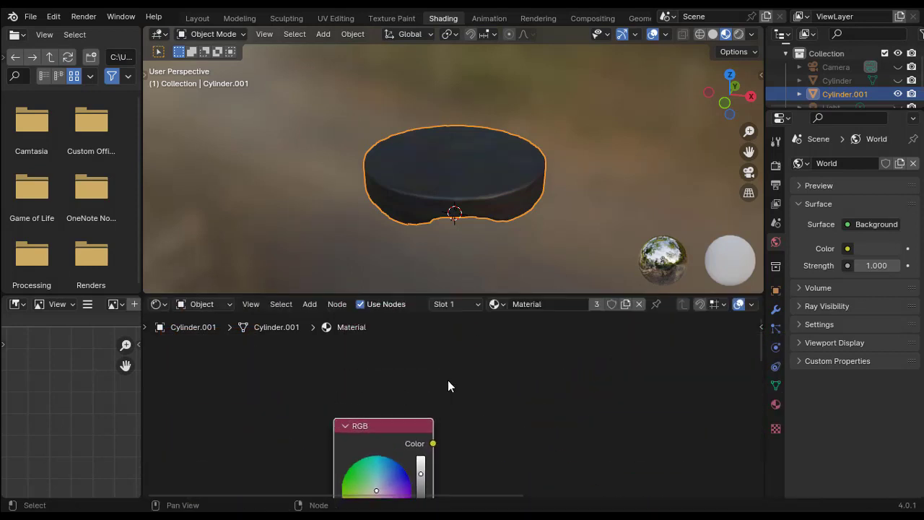
key("Home")
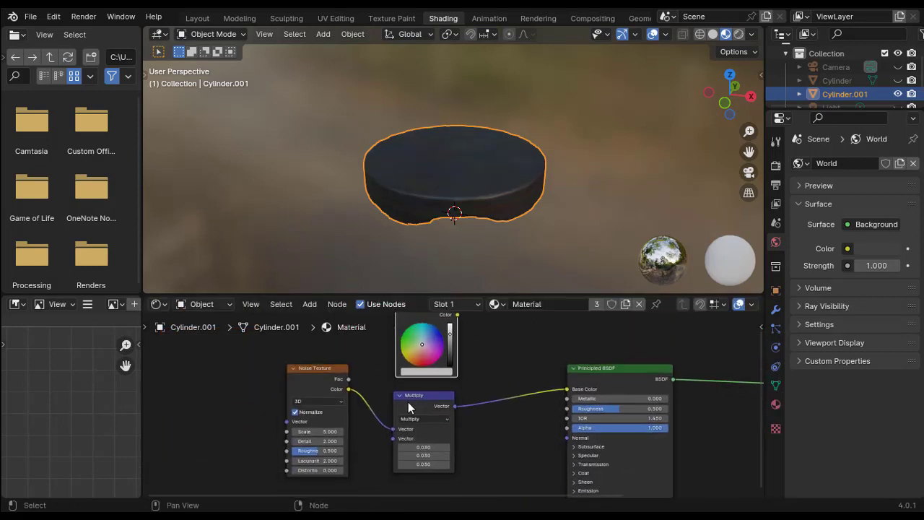
Duplicate the Multiply node onto the Base Color link and switch the copy to Add
left_click(407, 401)
key("shift+d")
left_click(565, 368)
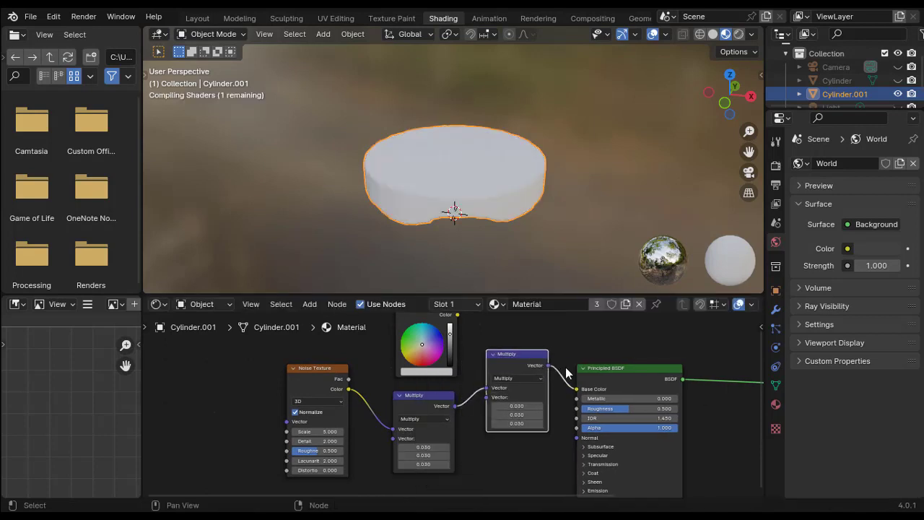
left_click(527, 378)
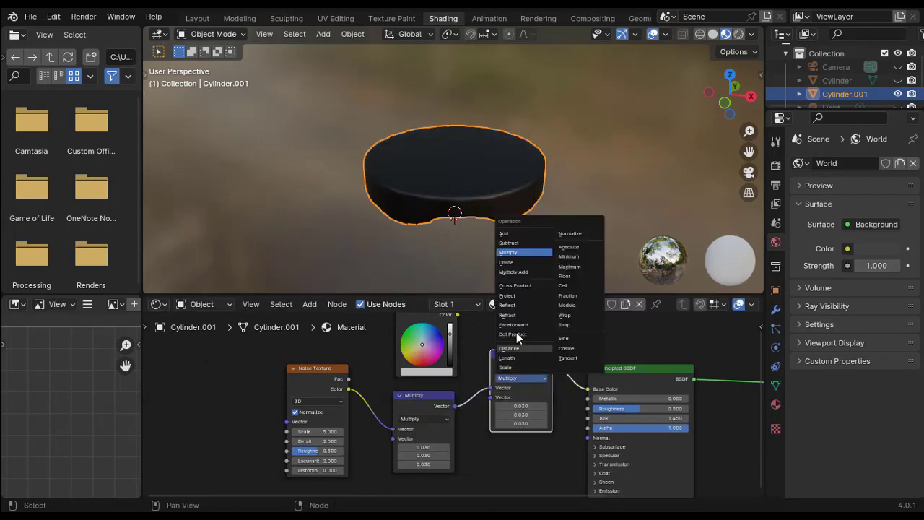
left_click(519, 235)
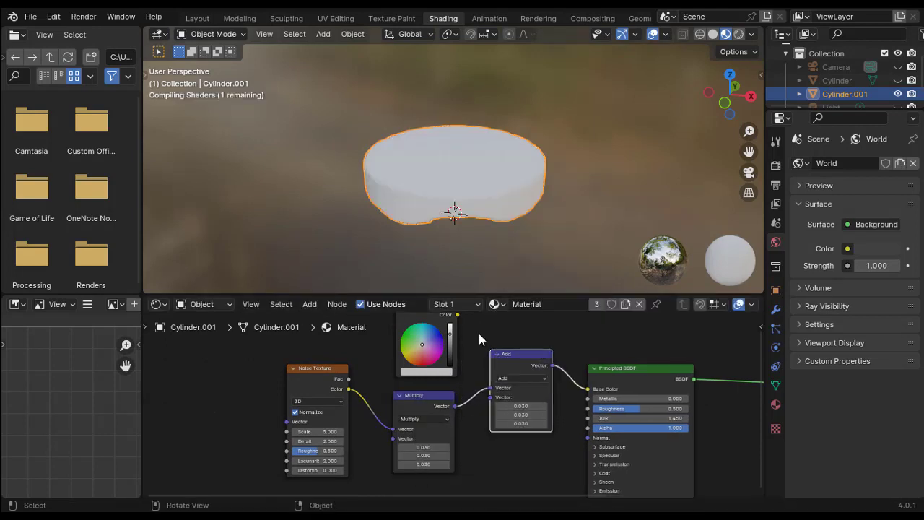
Connect the RGB Color into the Add node's second input and make it pure white
middle_click_drag(487, 352, 507, 368)
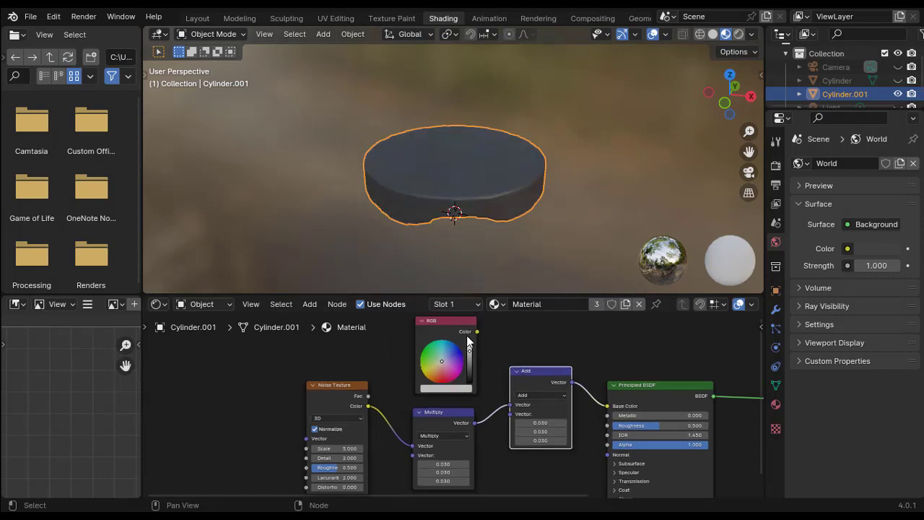
left_click_drag(476, 331, 510, 414)
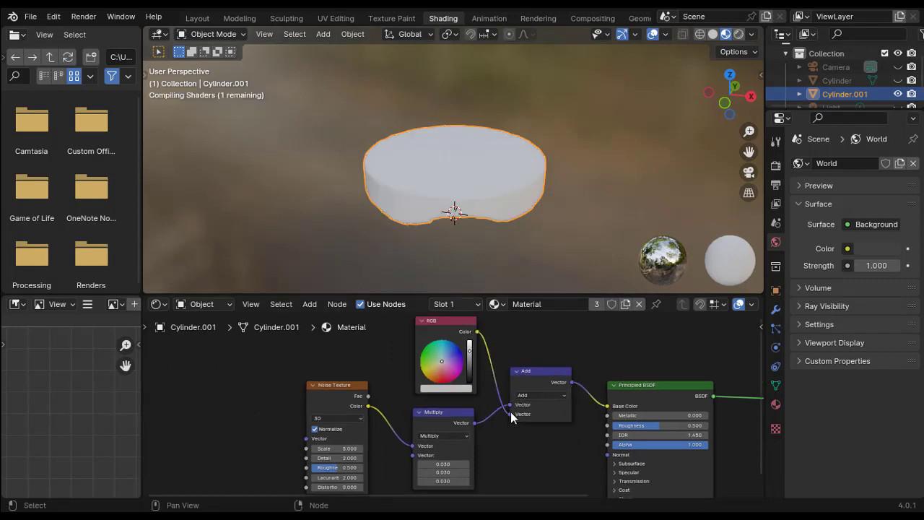
left_click(459, 389)
left_click_drag(507, 280, 508, 254)
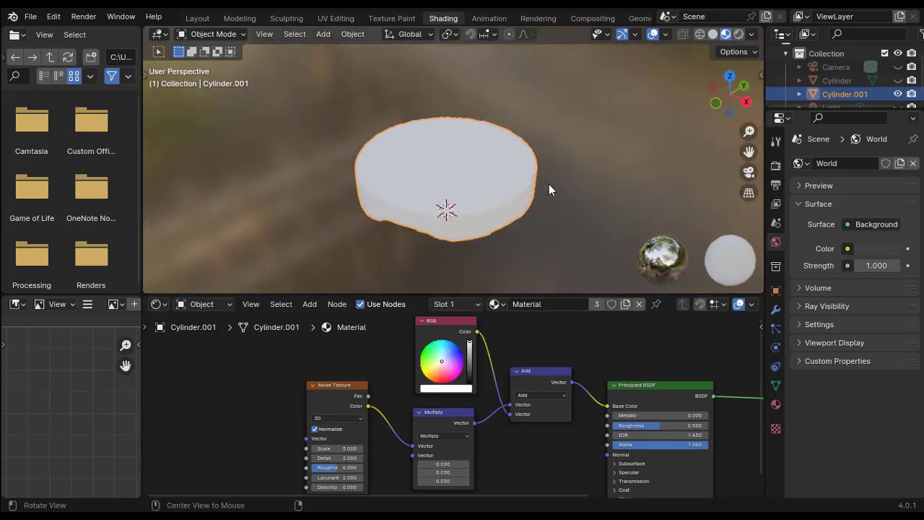
Orbit and zoom around the whitened cylinder to inspect it from side and top angles
scroll(548, 184, "up", 4)
middle_click_drag(555, 163, 520, 150)
scroll(491, 128, "down", 2)
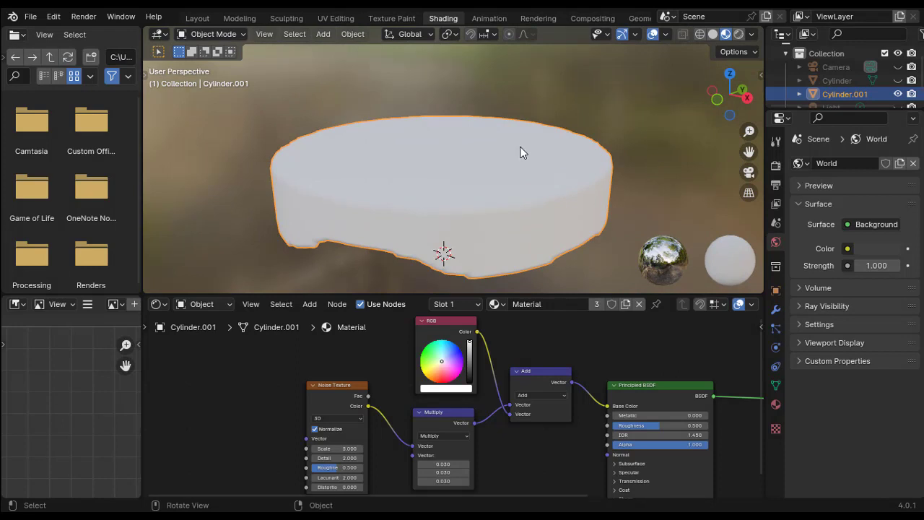
scroll(505, 165, "down", 2)
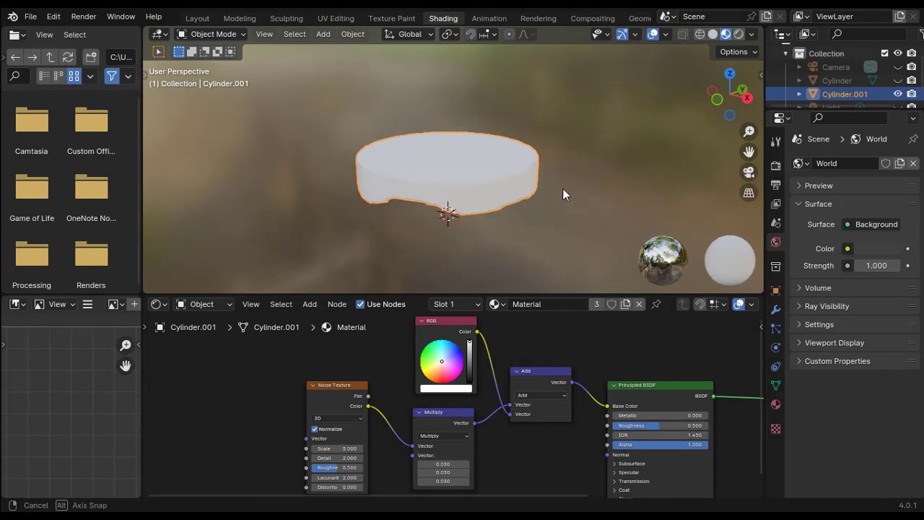
middle_click_drag(563, 194, 537, 286)
scroll(552, 361, "down", 2)
scroll(553, 357, "down", 1)
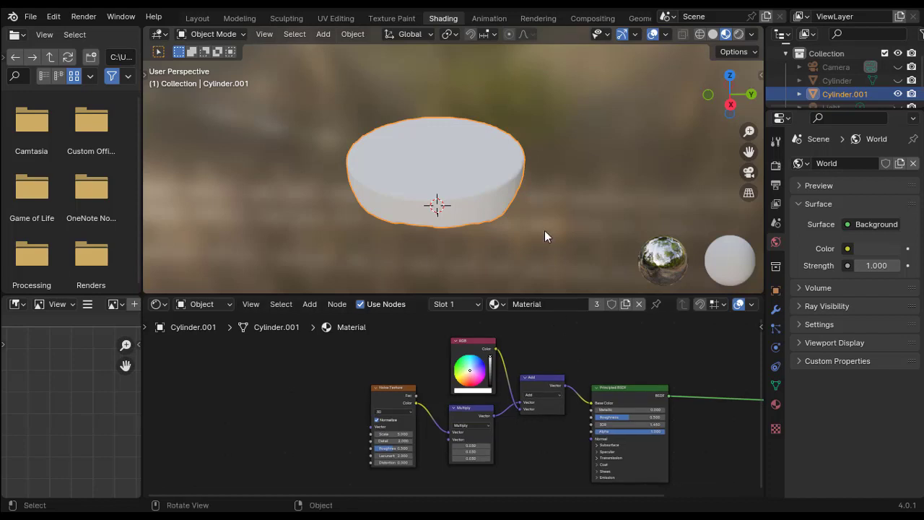
middle_click_drag(545, 230, 466, 216)
scroll(480, 199, "up", 4)
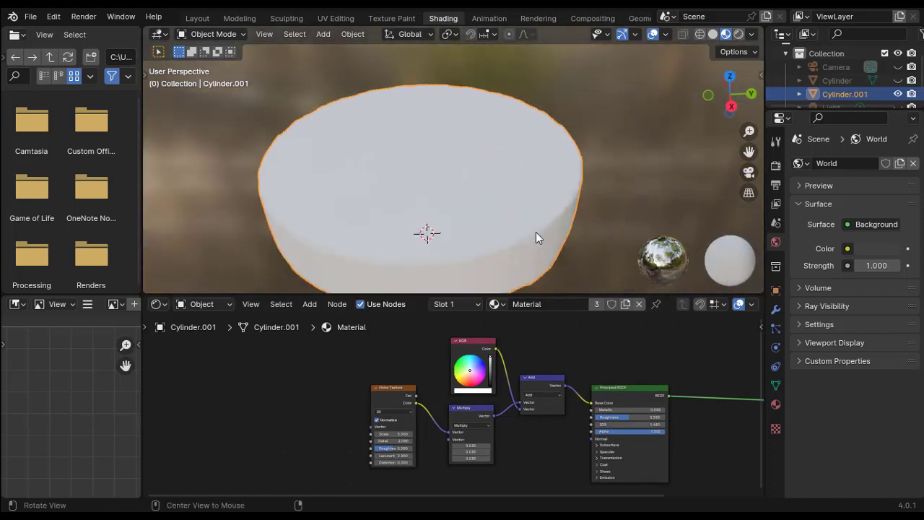
middle_click_drag(537, 237, 491, 223)
Drag a new link out of Material Output's Displacement socket to bring up link search
middle_click_drag(508, 365, 246, 307)
scroll(479, 342, "up", 5)
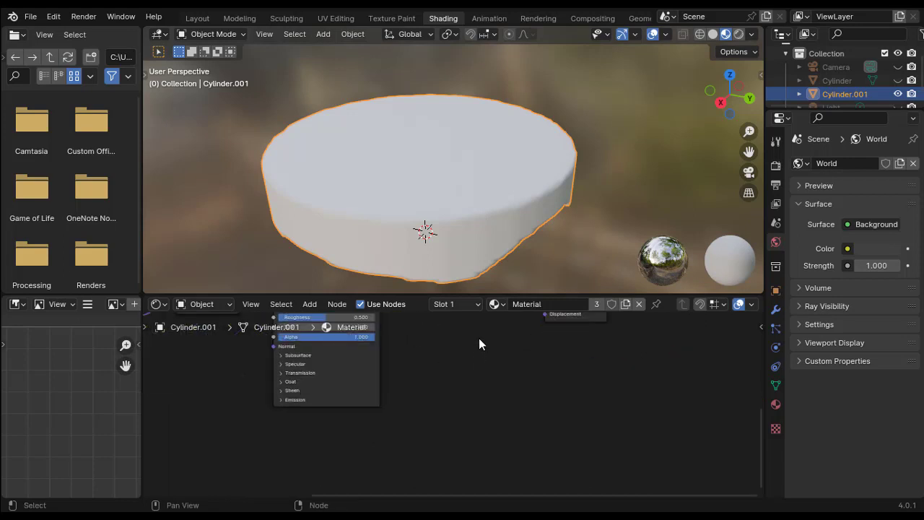
left_click_drag(651, 399, 580, 412)
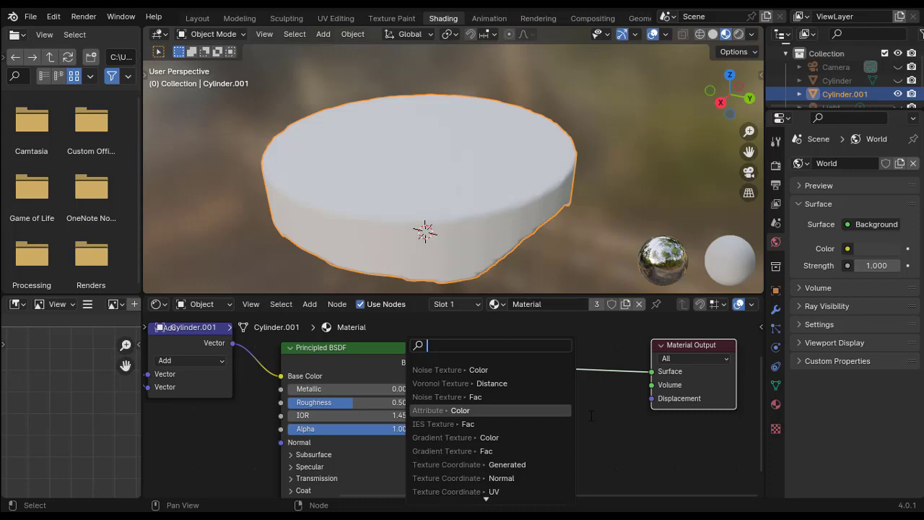
Add a Musgrave Texture feeding Displacement and raise its Scale to about 41.4
type("musg")
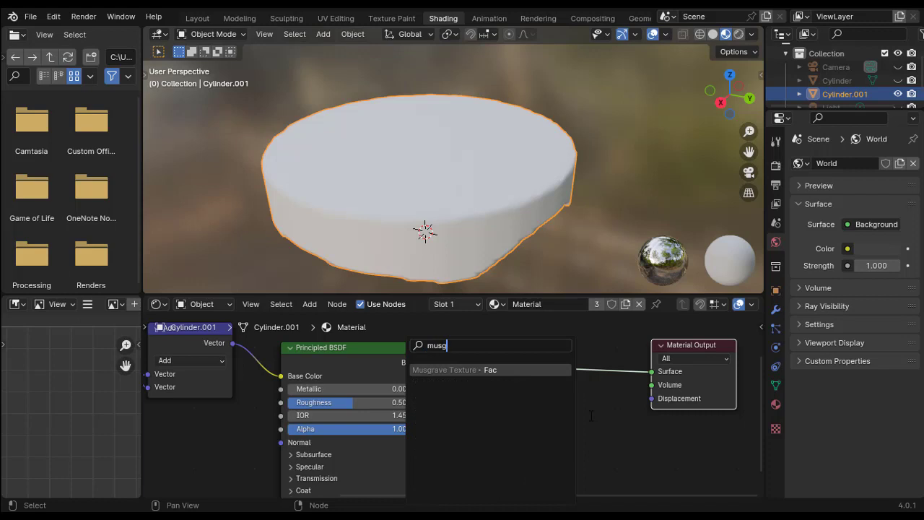
left_click(478, 369)
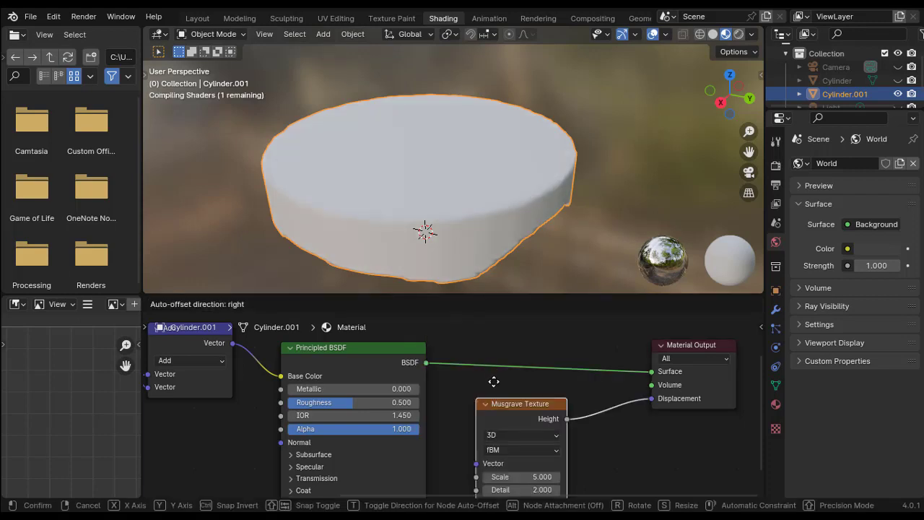
left_click(495, 382)
scroll(562, 413, "down", 1)
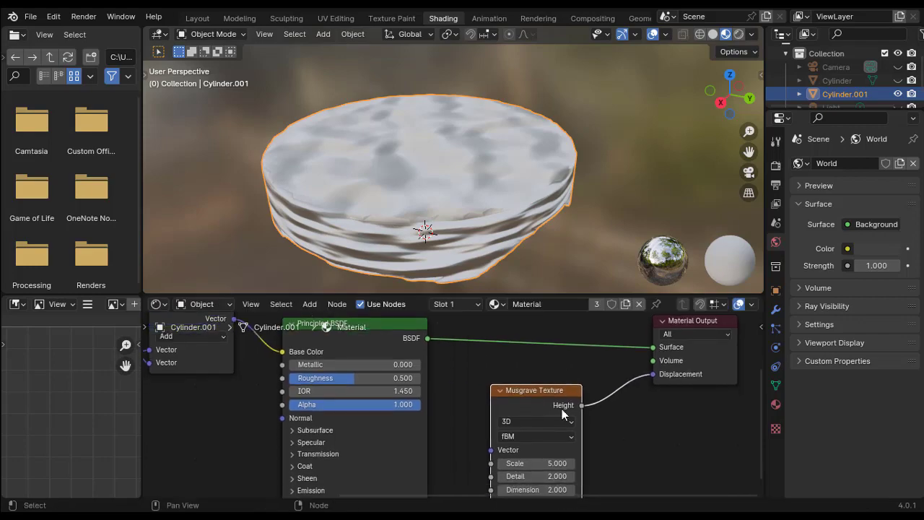
left_click_drag(534, 463, 676, 463)
middle_click_drag(636, 496, 650, 407)
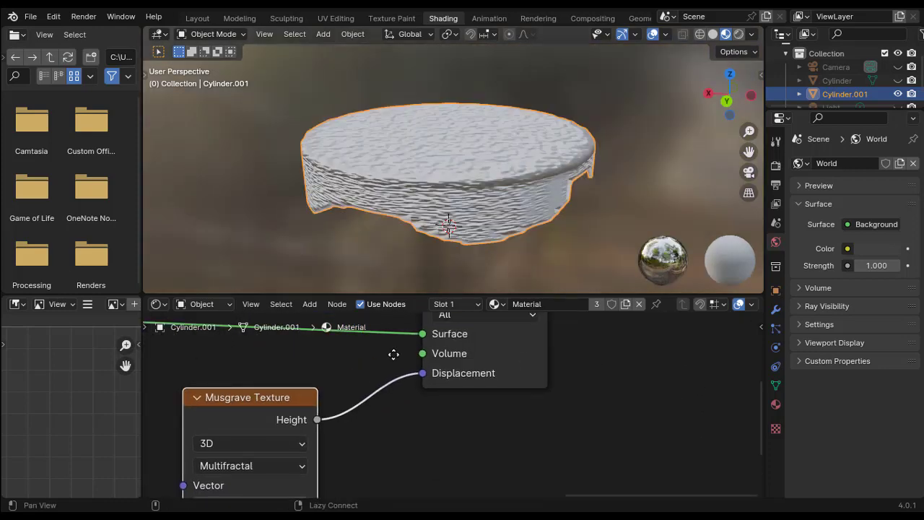
middle_click_drag(392, 353, 447, 353)
Insert a Math node on the Height-to-Displacement link, set to Multiply with value 0.03
key("shift+a")
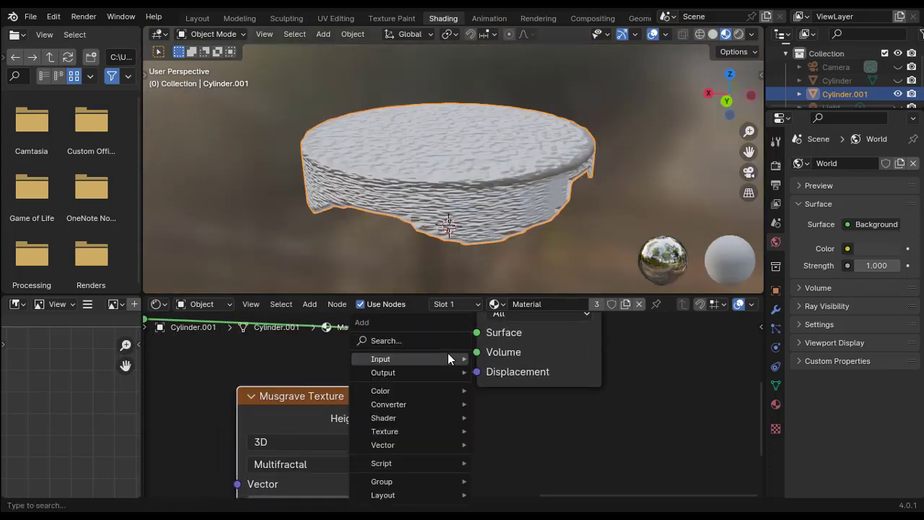
left_click(440, 340)
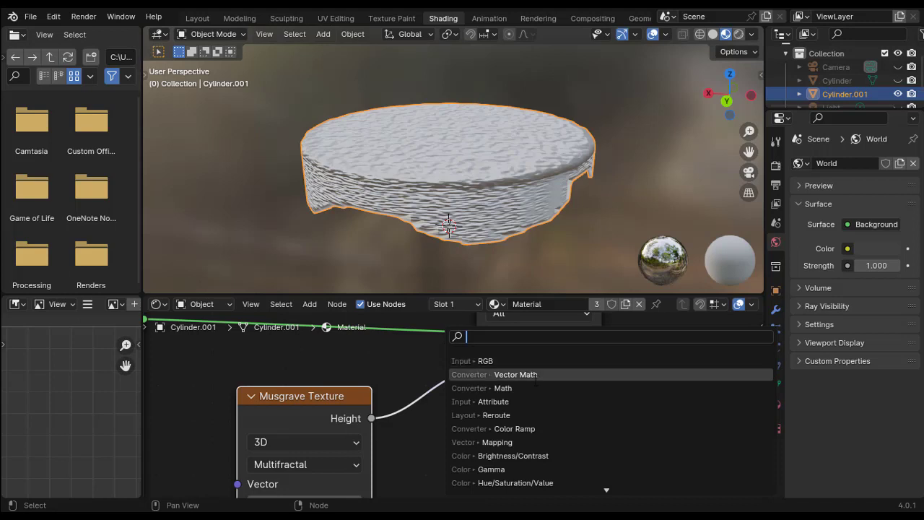
type("math")
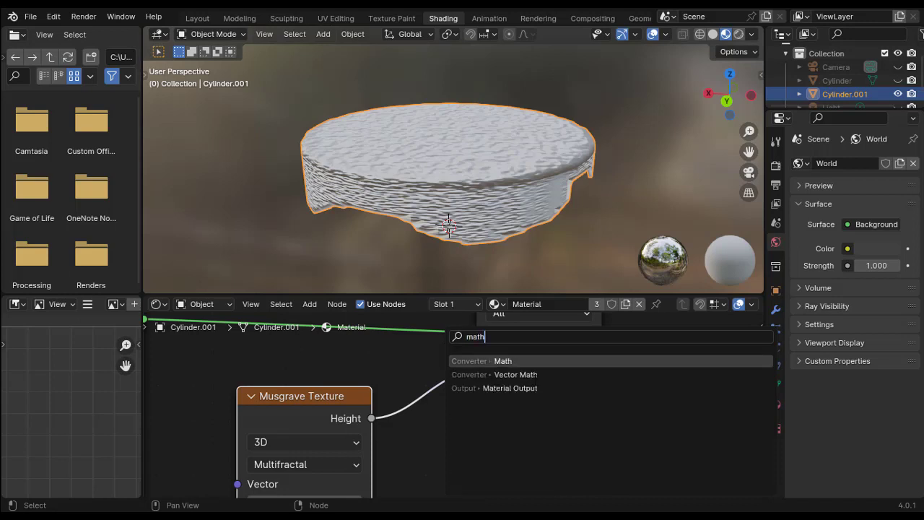
key("Return")
left_click(461, 365)
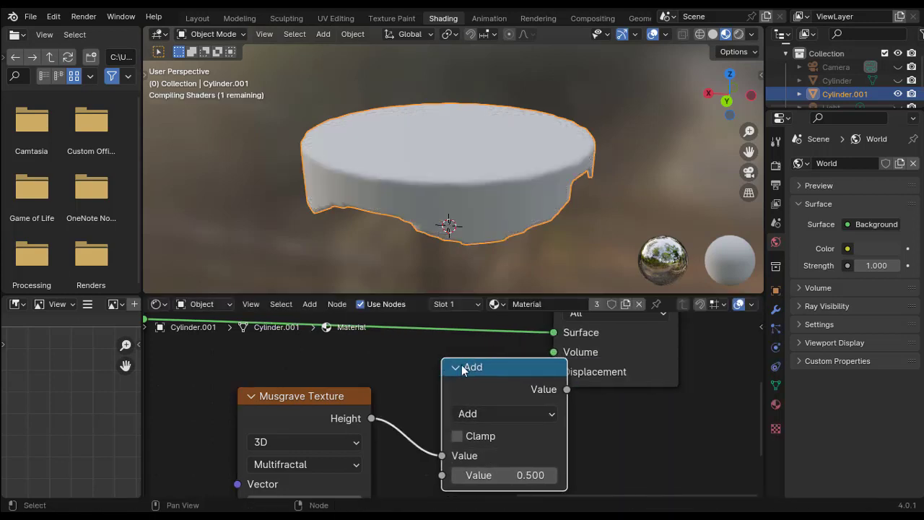
left_click(530, 413)
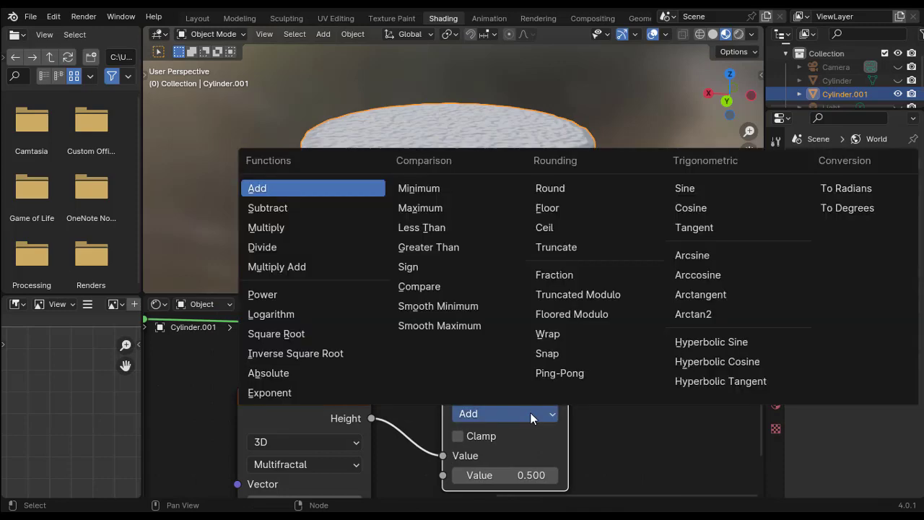
left_click(315, 227)
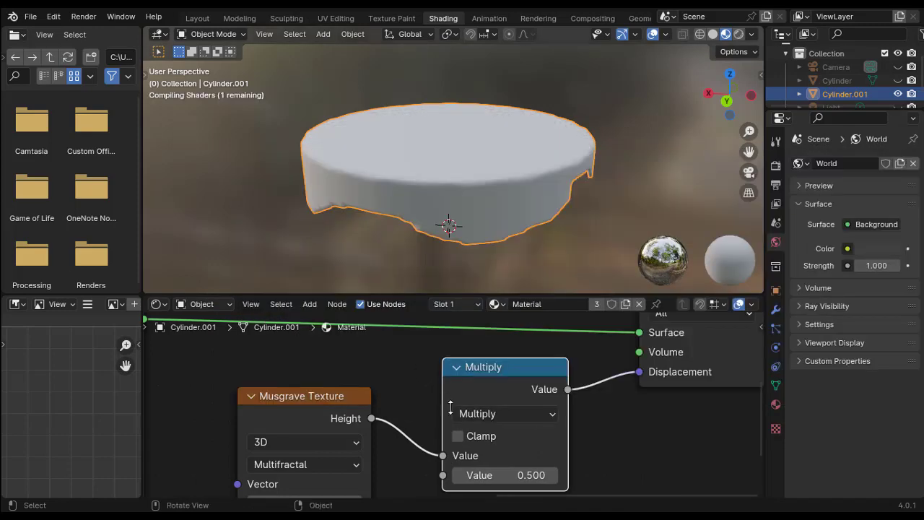
left_click(526, 475)
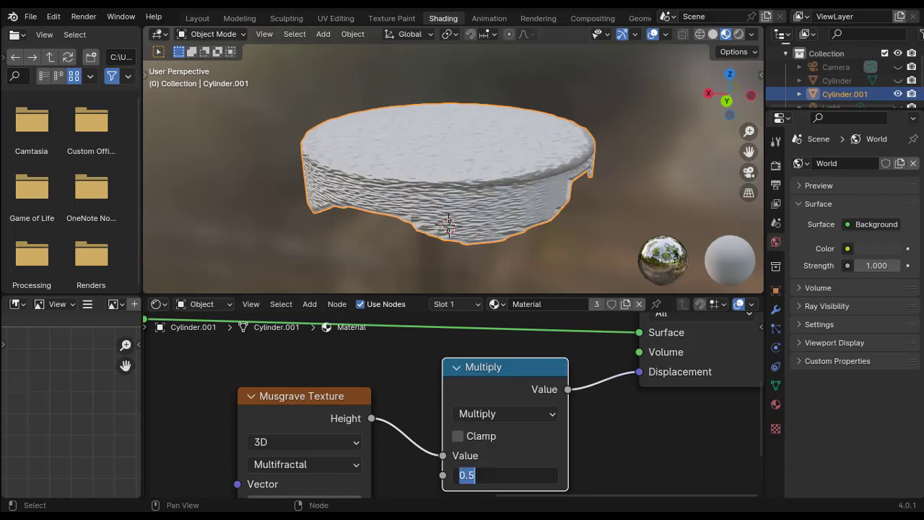
key("BackSpace")
type(".03")
key("Return")
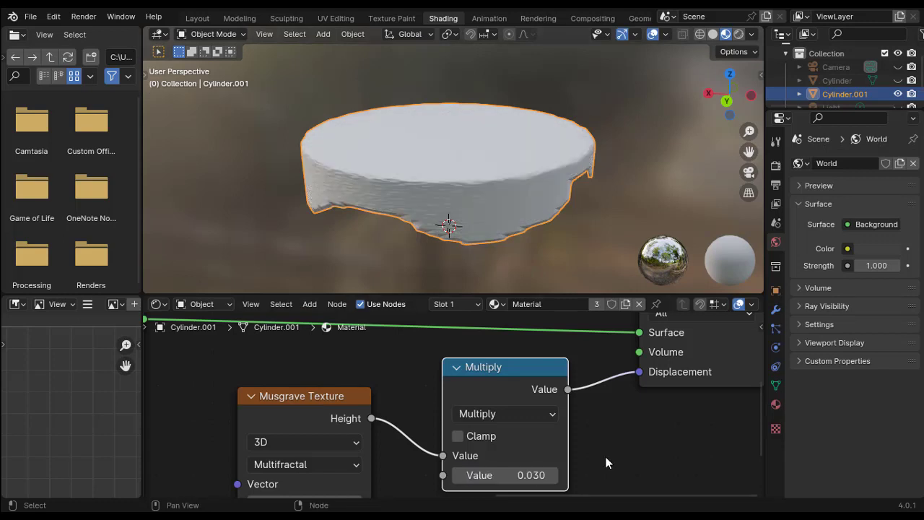
mouse_move(476, 139)
middle_mouse_down()
mouse_move(394, 169)
mouse_move(571, 131)
mouse_move(580, 175)
mouse_move(515, 179)
mouse_move(467, 150)
middle_mouse_up()
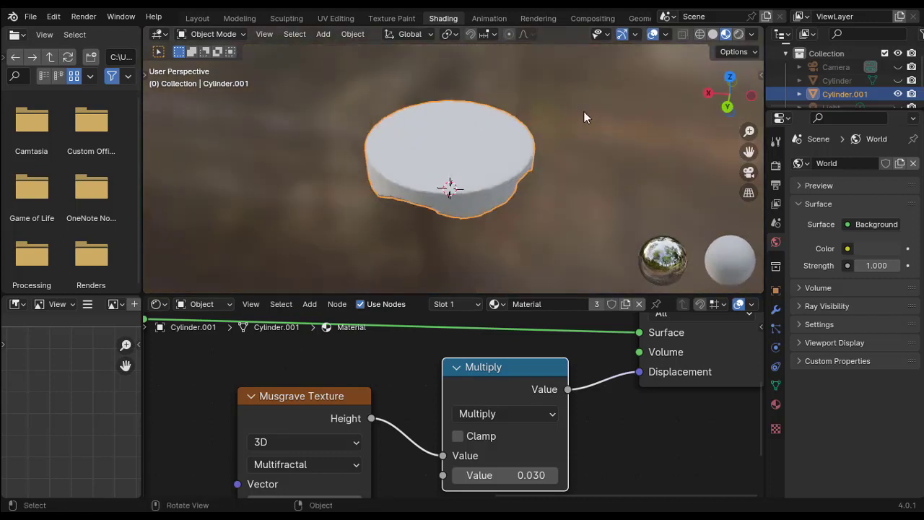
Hide the iced cylinder and add a UV sphere for the cherry
key("h")
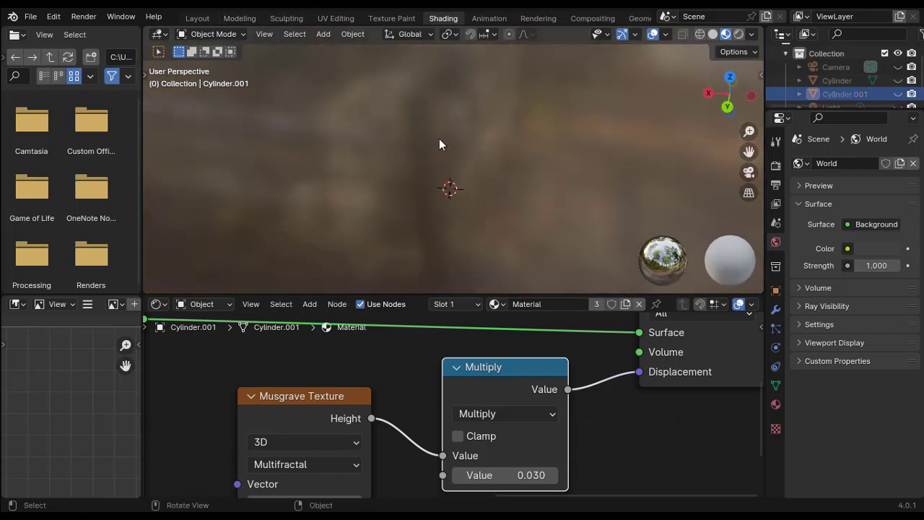
middle_click_drag(438, 138, 448, 137)
key("shift+a")
mouse_move(448, 155)
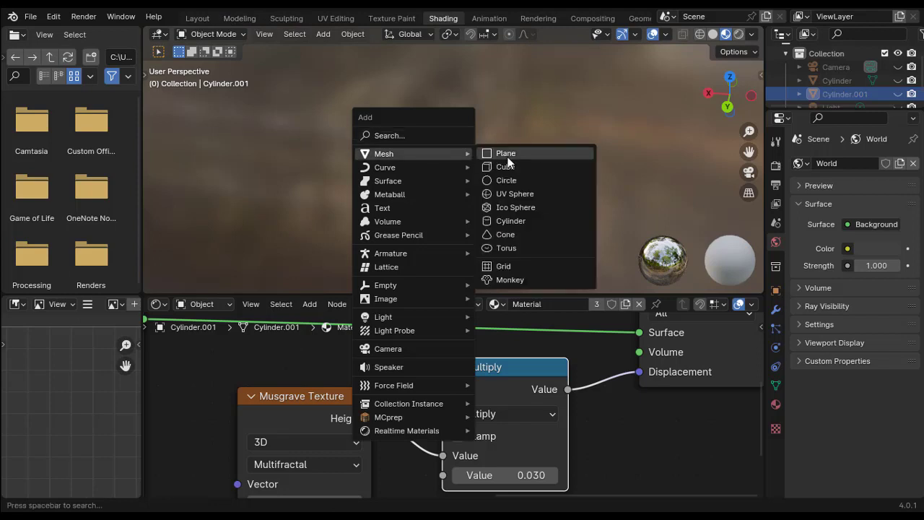
left_click(541, 193)
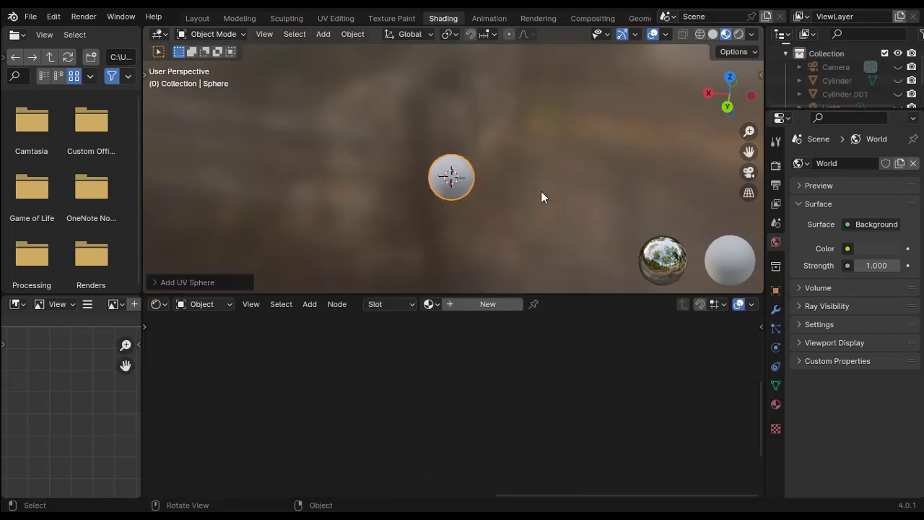
Give the sphere a new material named 'charry'
middle_click_drag(460, 222, 485, 317)
left_click(486, 306)
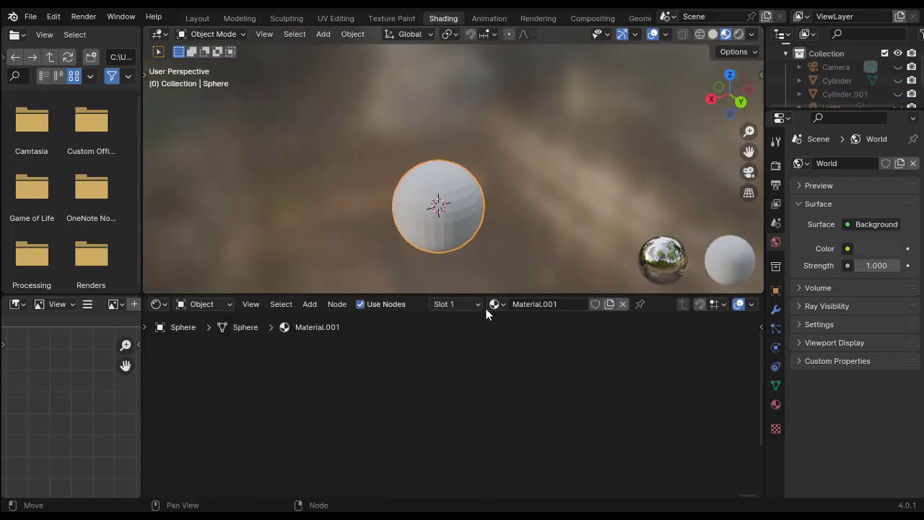
left_click(564, 306)
type("charry")
key("Return")
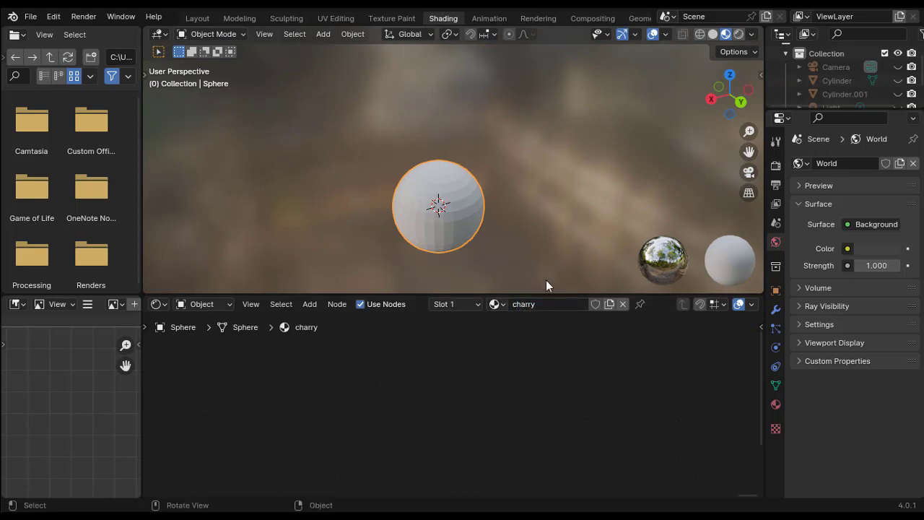
middle_click_drag(544, 189, 570, 231)
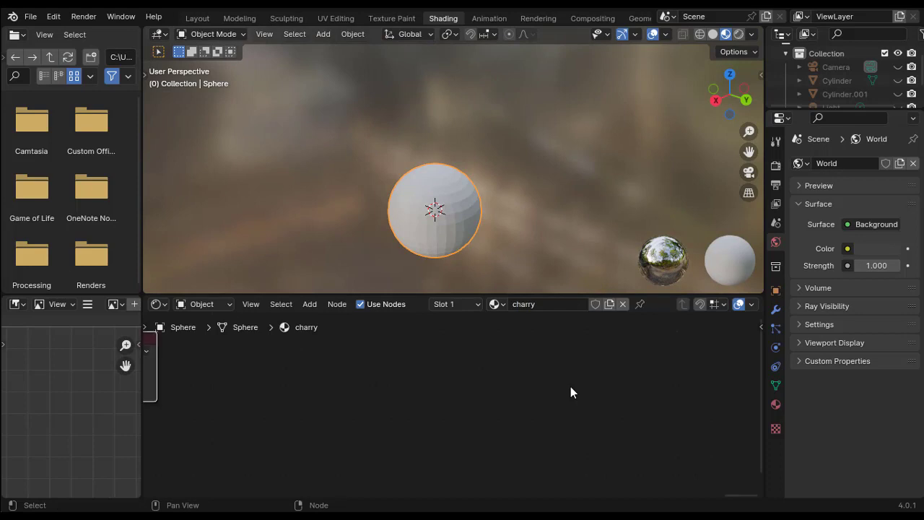
key("Home")
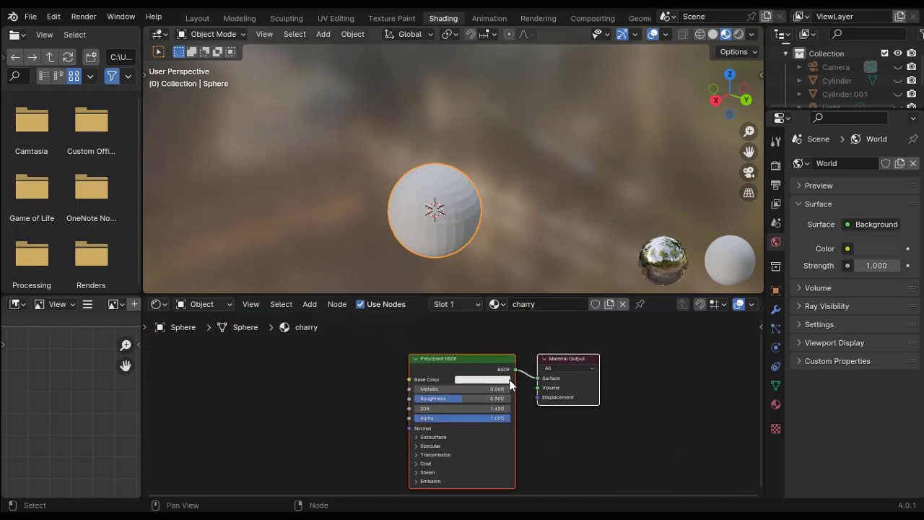
Make charry red with lower roughness for gloss, and shade the sphere smooth
left_click(509, 380)
left_click(530, 273)
scroll(562, 444, "up", 2)
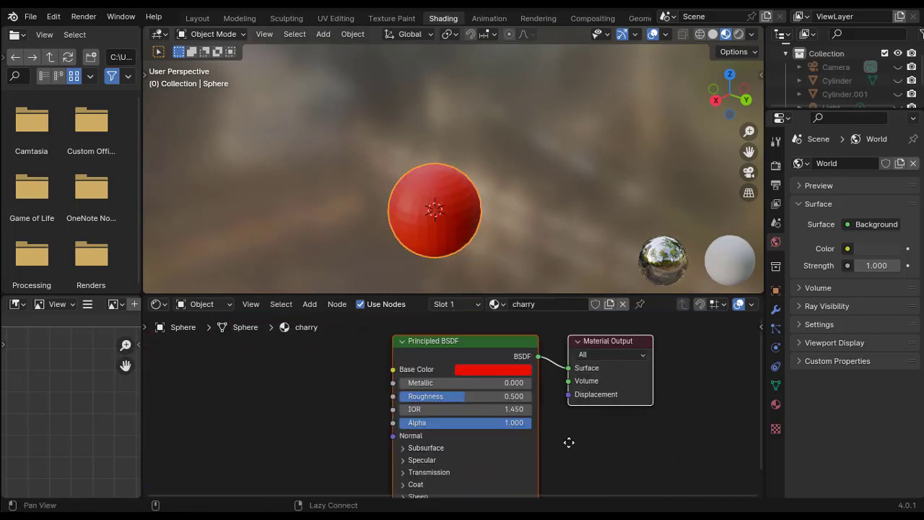
middle_click_drag(569, 442, 598, 414)
left_click_drag(500, 368, 443, 368)
right_click(403, 193)
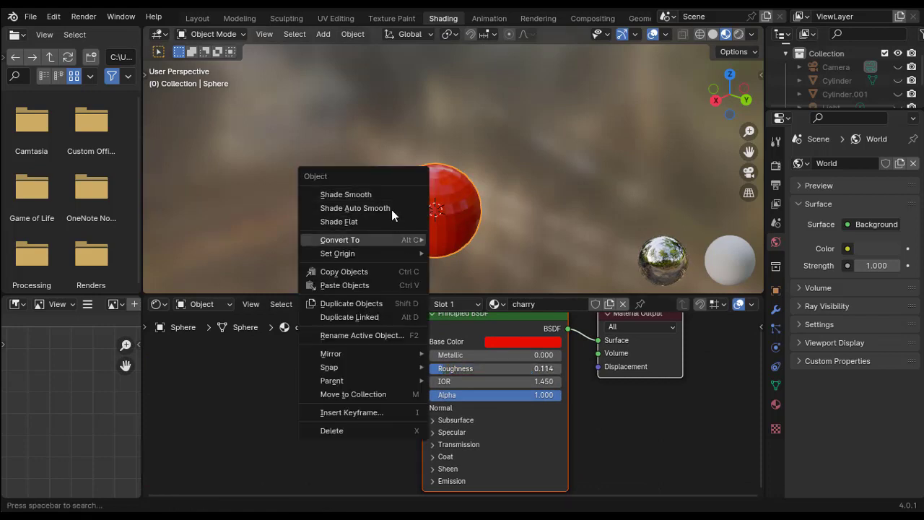
left_click(386, 197)
Set the charry material's Metallic to 0.355
scroll(503, 397, "up", 1)
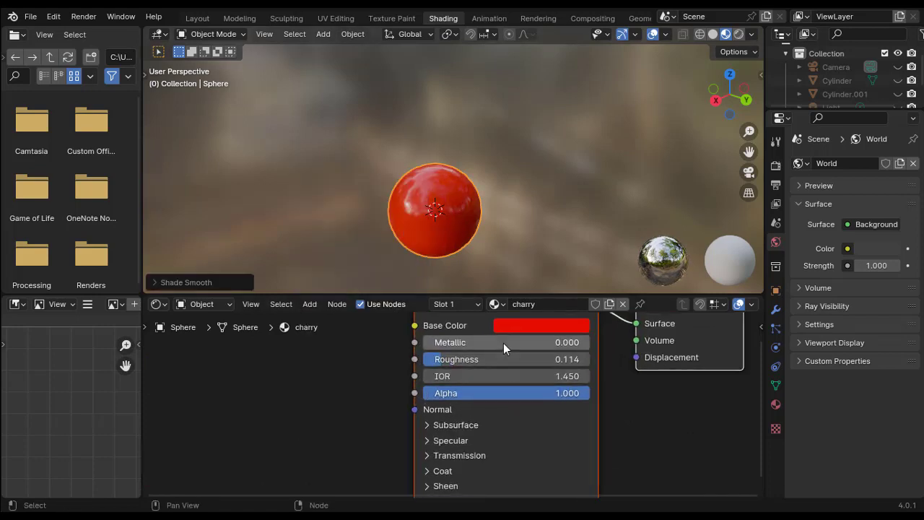
left_click_drag(503, 343, 483, 343)
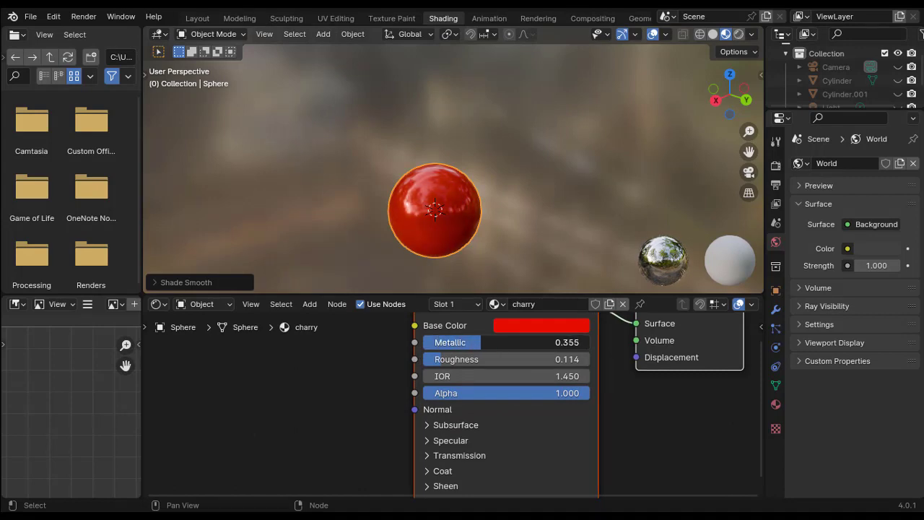
middle_click_drag(393, 217, 503, 207)
scroll(503, 209, "down", 2)
middle_click_drag(609, 402, 573, 416)
scroll(407, 448, "down", 2)
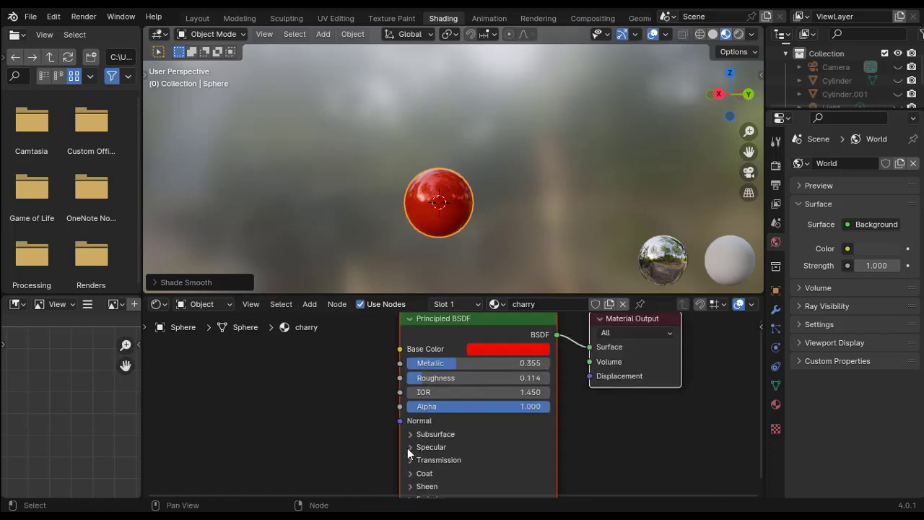
middle_click_drag(614, 443, 617, 442)
scroll(614, 440, "down", 2)
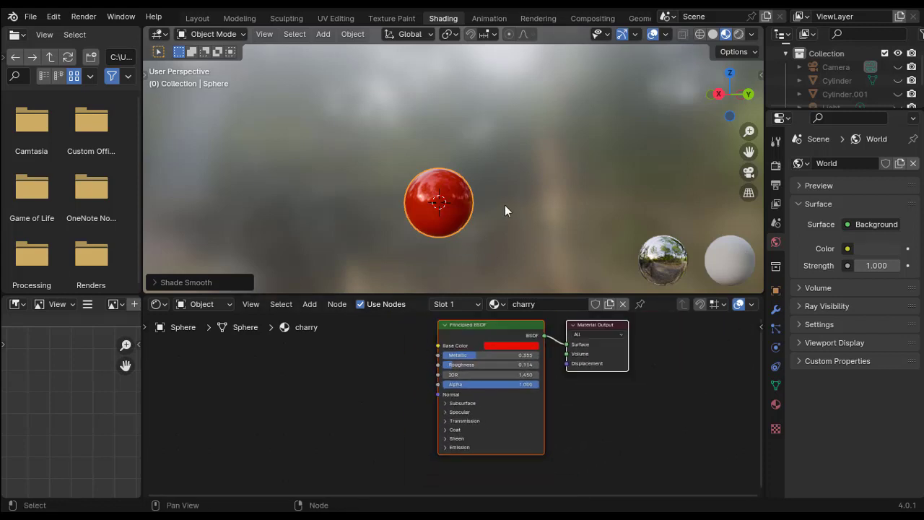
middle_click_drag(488, 184, 510, 239)
Move the cherry sphere to a new position
key("g")
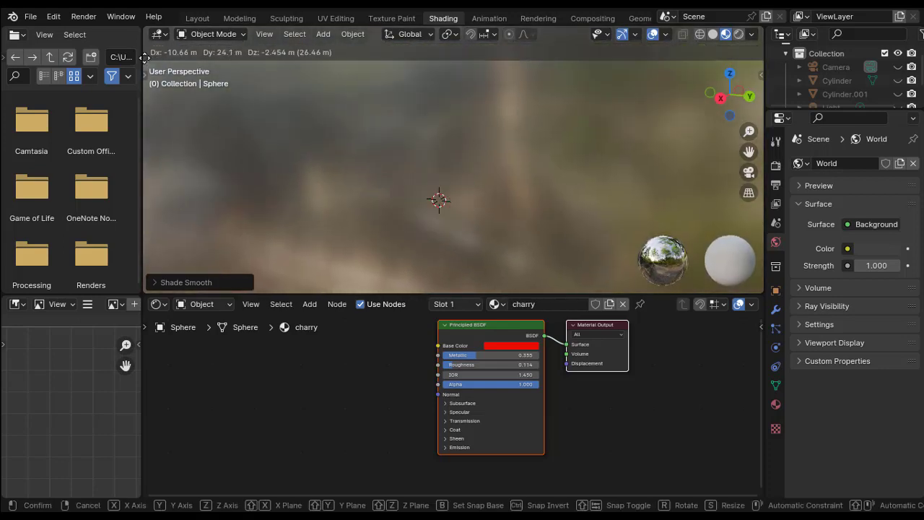
left_click(416, 125)
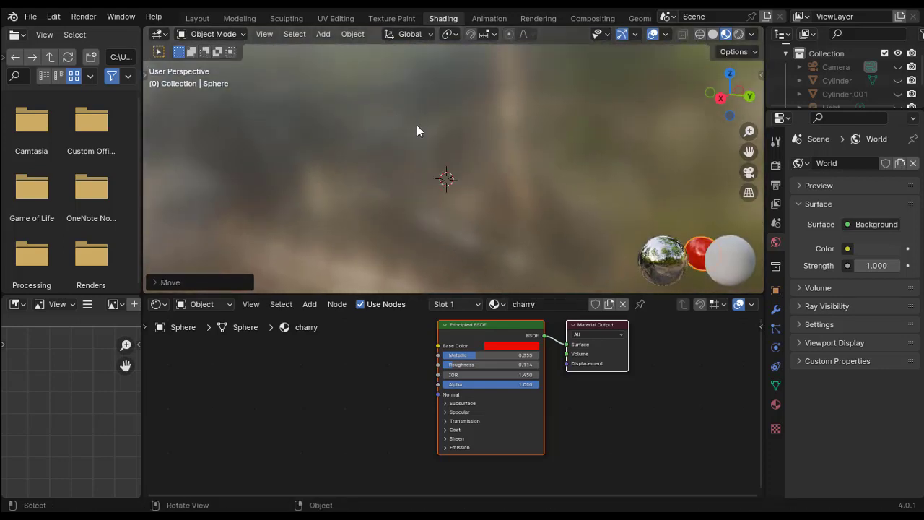
middle_click_drag(417, 127, 506, 182)
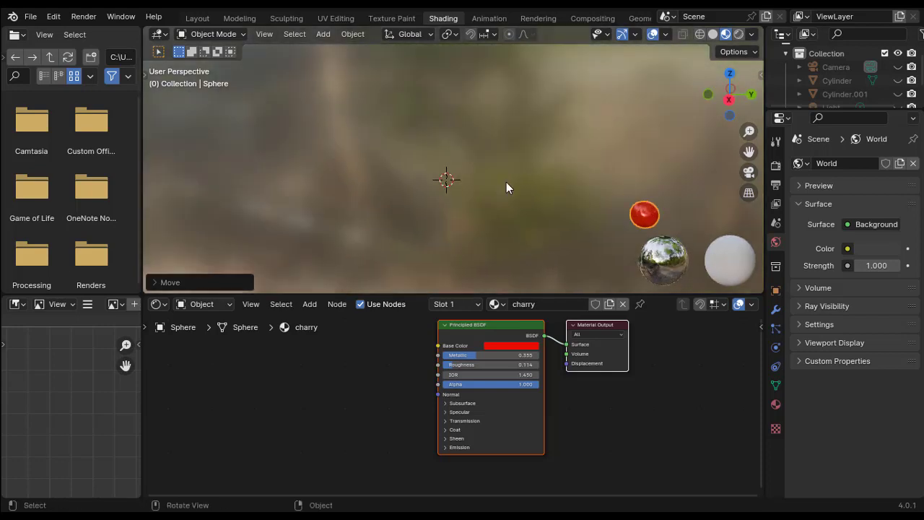
Add a cylinder with 17 vertices and 0.27 m radius, discarding an accidental capsule
key("shift+a")
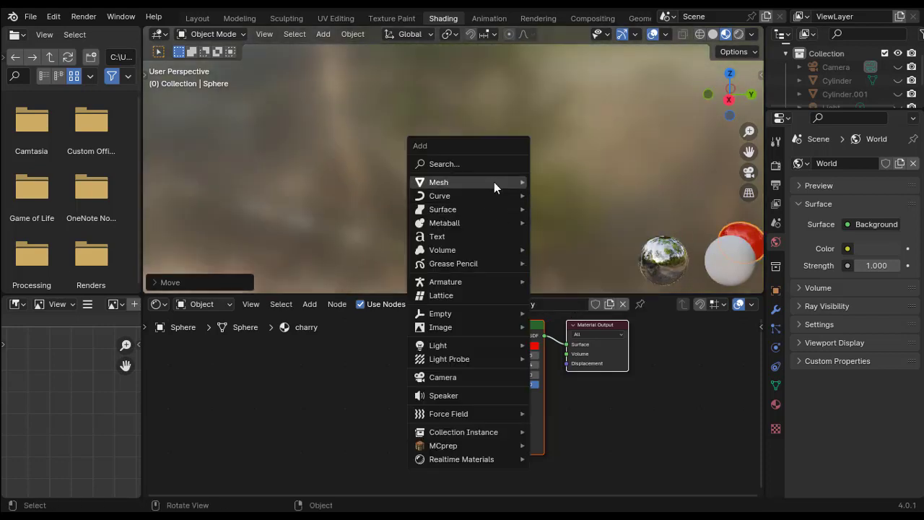
mouse_move(493, 180)
left_click(553, 180)
key("Delete")
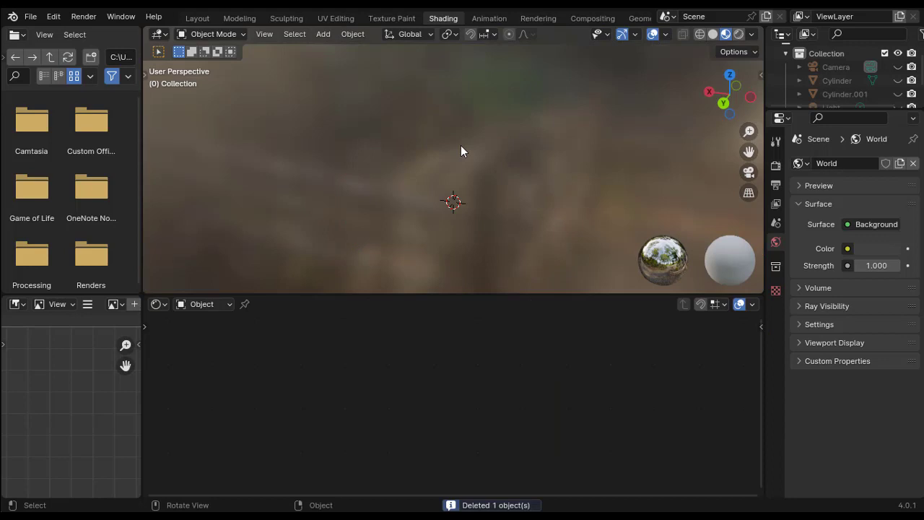
key("shift+a")
mouse_move(434, 103)
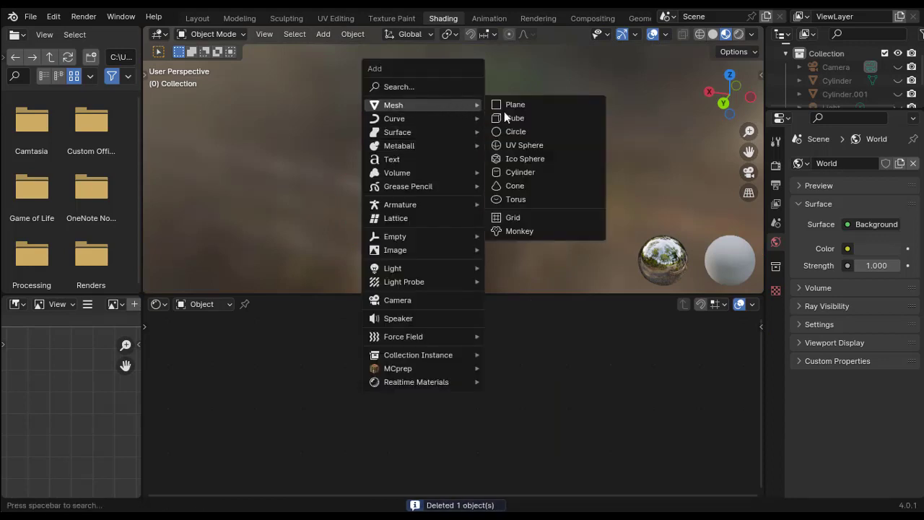
left_click(537, 172)
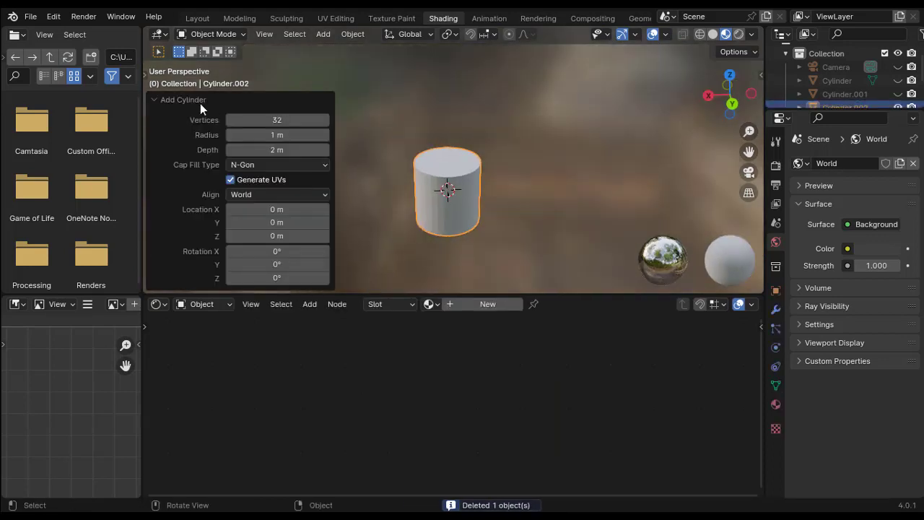
mouse_move(261, 119)
left_mouse_down()
mouse_move(241, 121)
mouse_move(280, 135)
mouse_move(219, 136)
mouse_move(280, 123)
mouse_move(233, 120)
mouse_move(260, 117)
left_mouse_up()
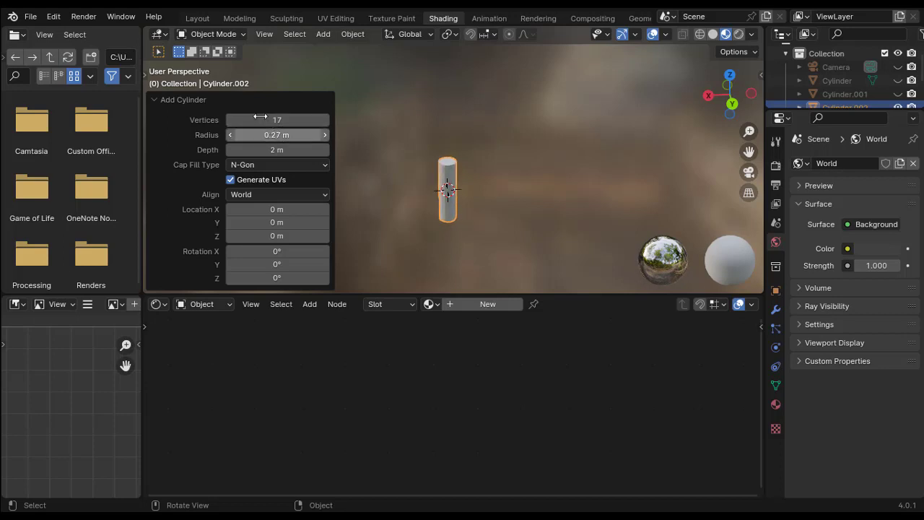
Give the slim cylinder a red 'toping' material with Metallic 0.195 and Roughness 0.086
left_click(484, 302)
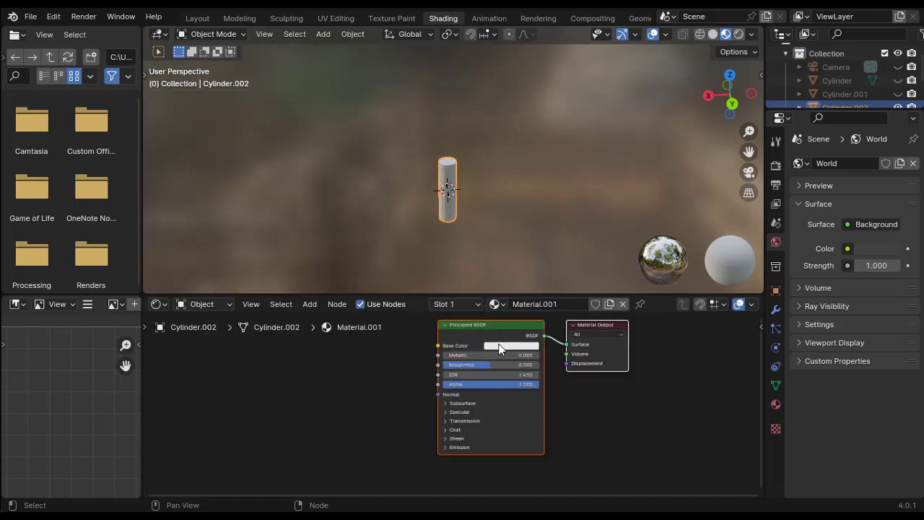
double_click(555, 304)
type("toping")
key("Return")
scroll(615, 369, "up", 3)
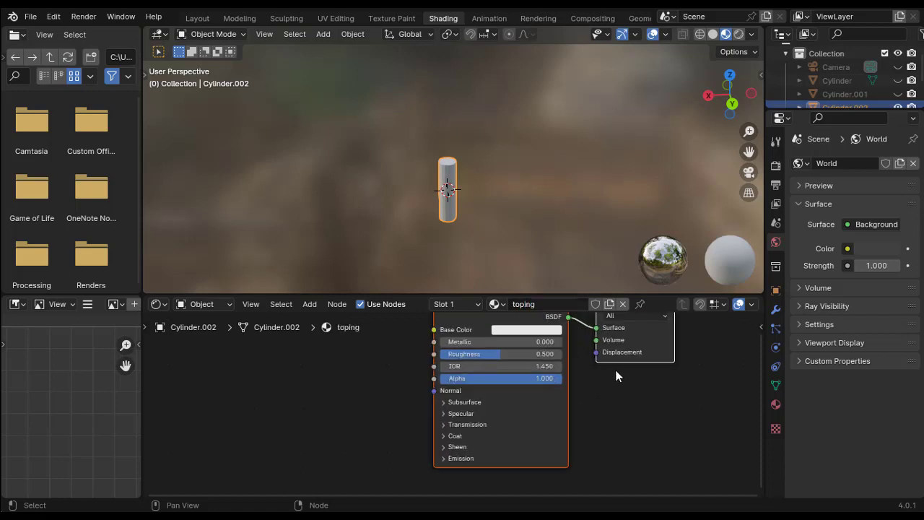
middle_click_drag(615, 369, 563, 361)
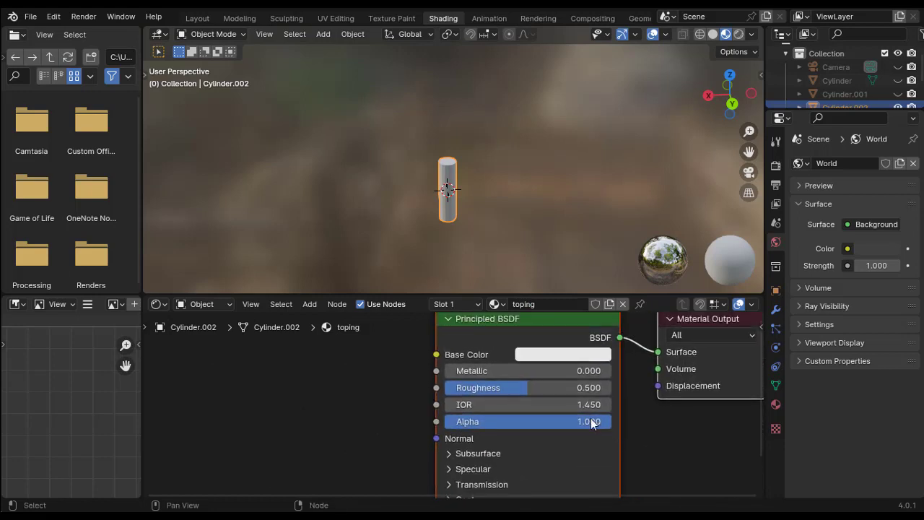
left_click(564, 355)
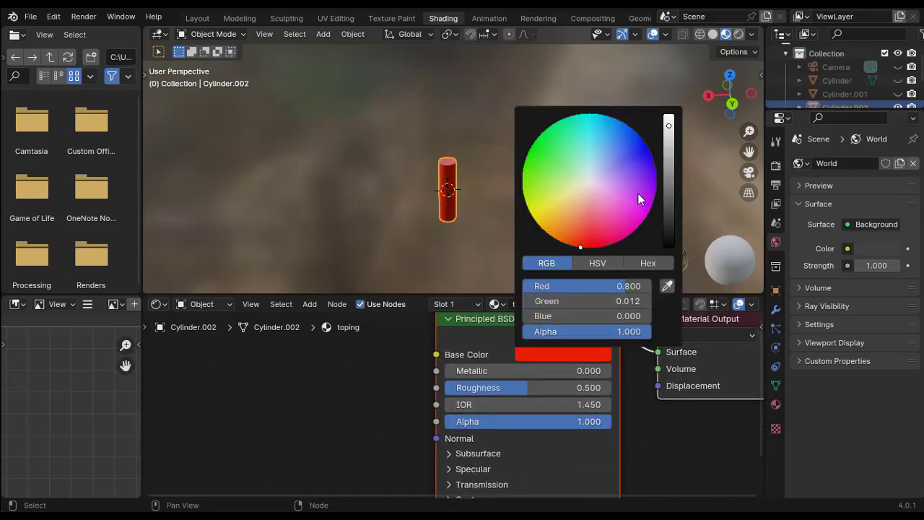
scroll(497, 218, "up", 3)
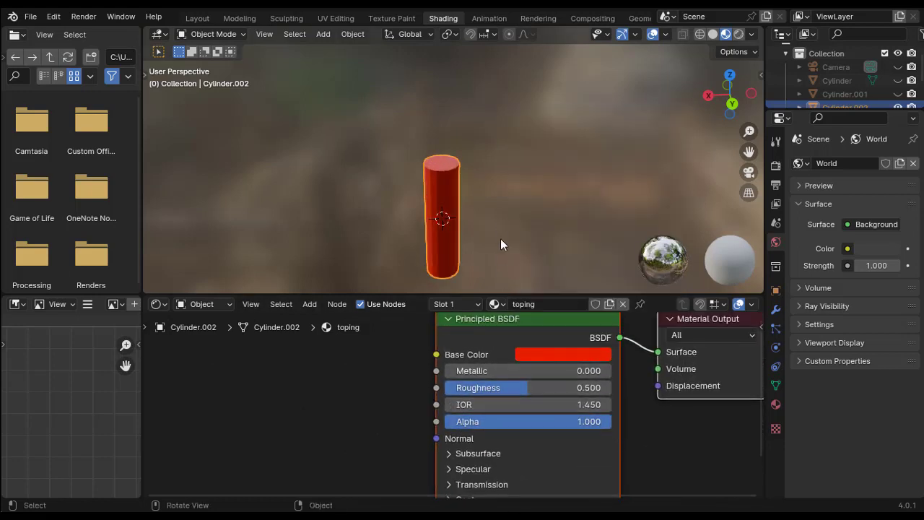
mouse_move(592, 388)
left_mouse_down()
mouse_move(511, 388)
mouse_move(479, 371)
left_mouse_up()
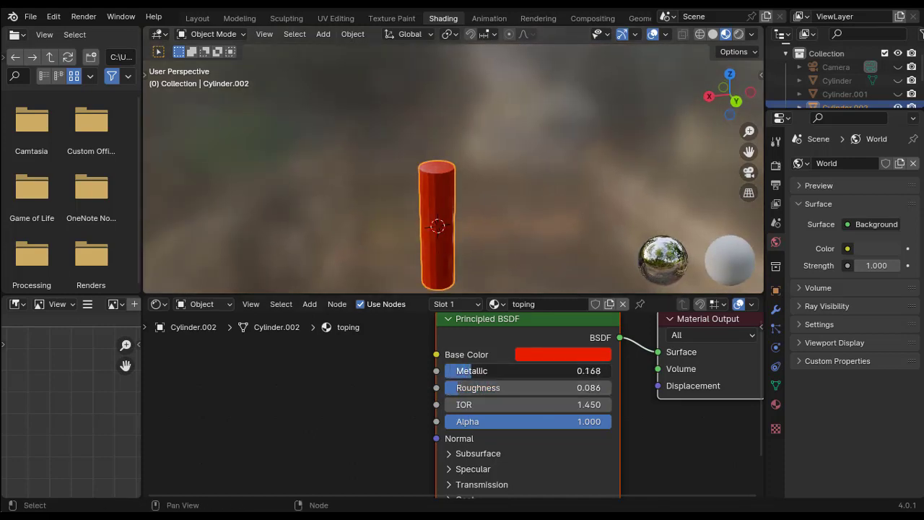
middle_click_drag(535, 198, 509, 203)
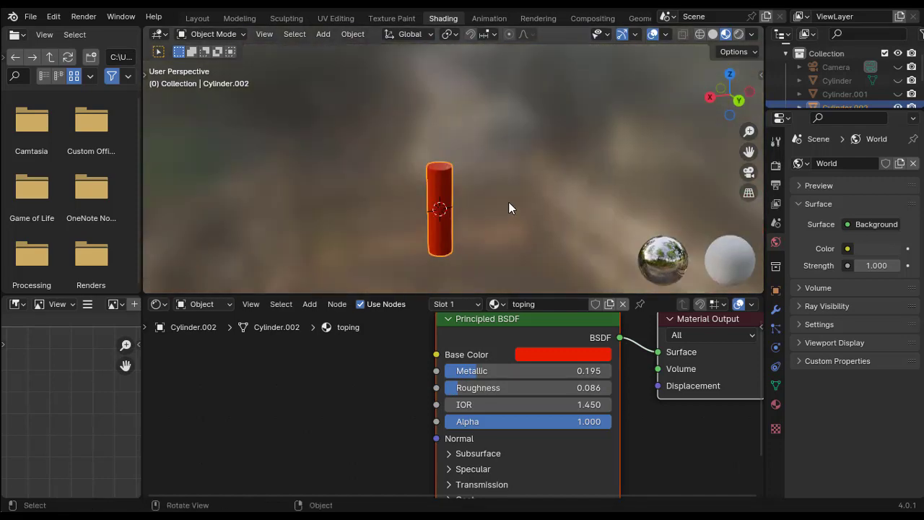
scroll(500, 216, "up", 2)
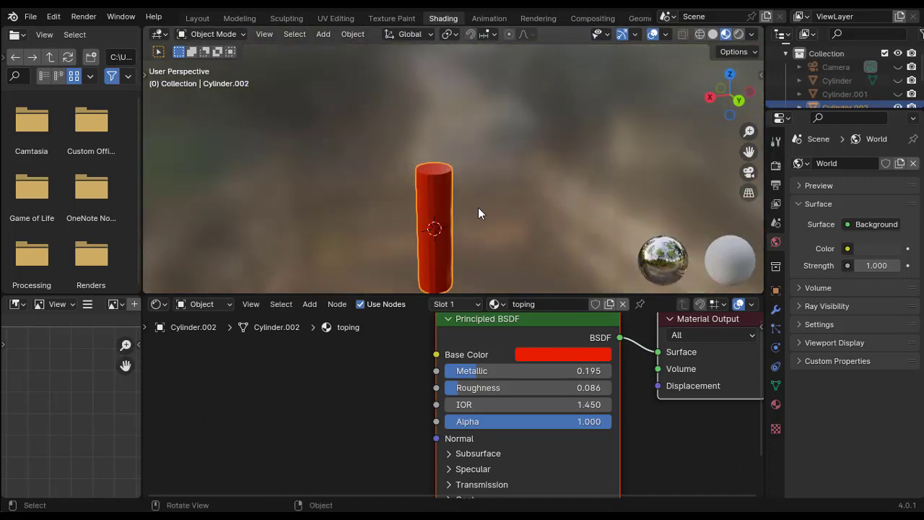
In Edit Mode, bevel the cylinder's top edge ring with 3 segments
key("Tab")
middle_click_drag(477, 214, 532, 241)
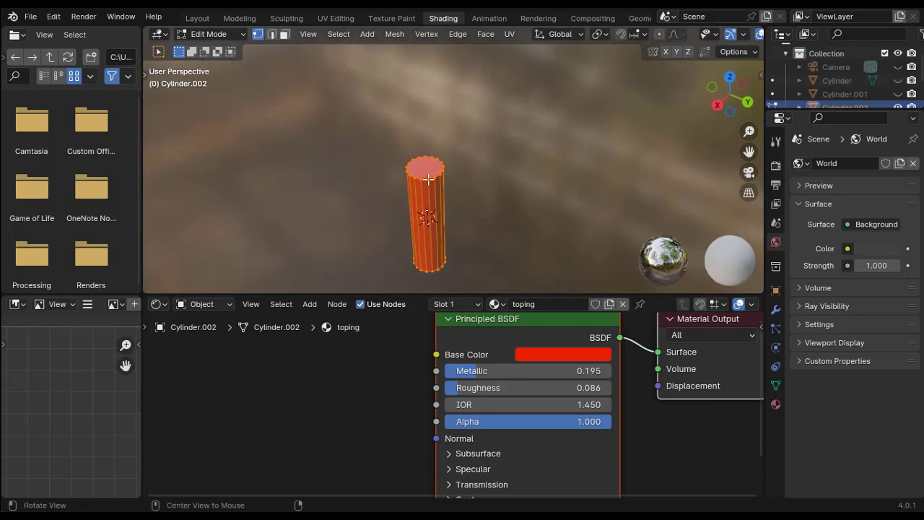
left_click_drag(366, 139, 482, 199)
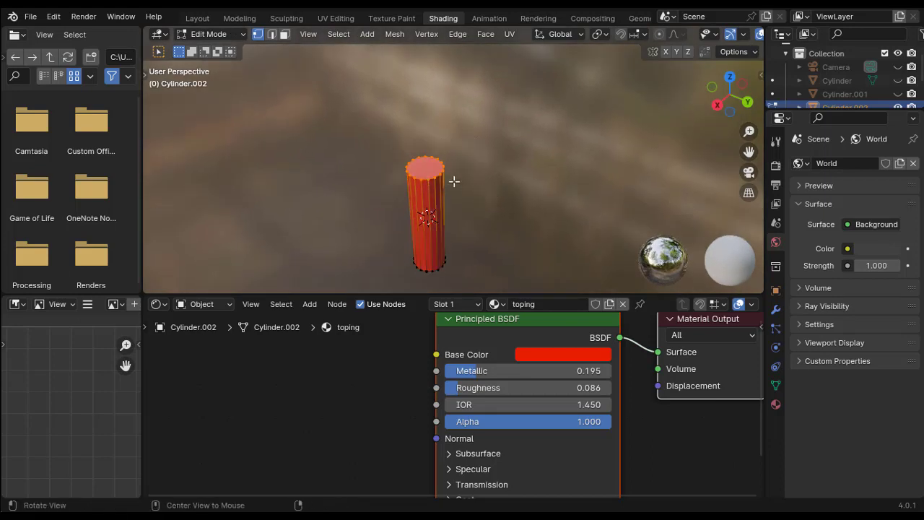
middle_click_drag(453, 181, 488, 154)
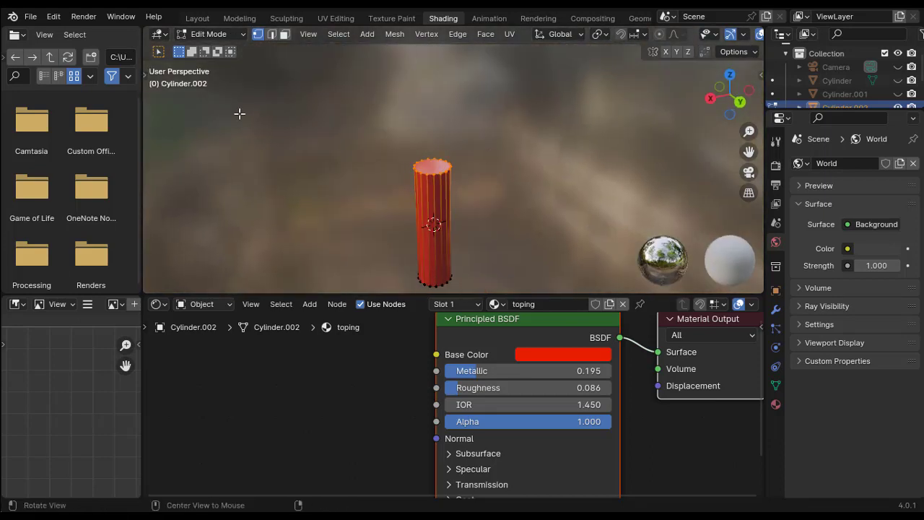
left_click_drag(146, 72, 197, 83)
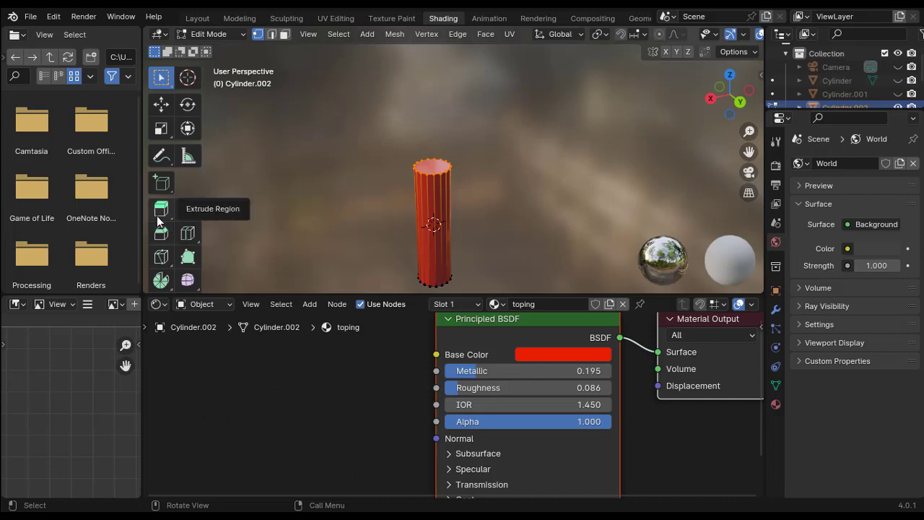
left_click(160, 237)
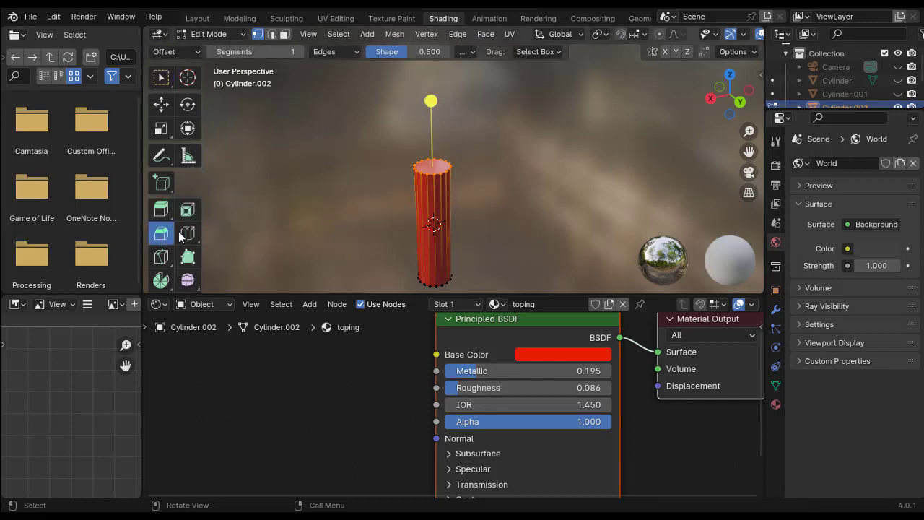
left_click_drag(428, 102, 401, 97)
left_click(261, 281)
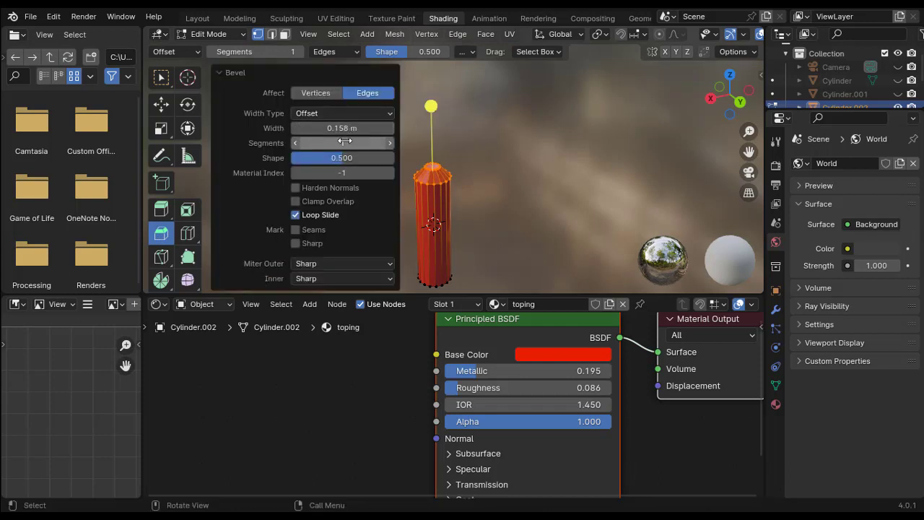
left_click_drag(343, 143, 486, 207)
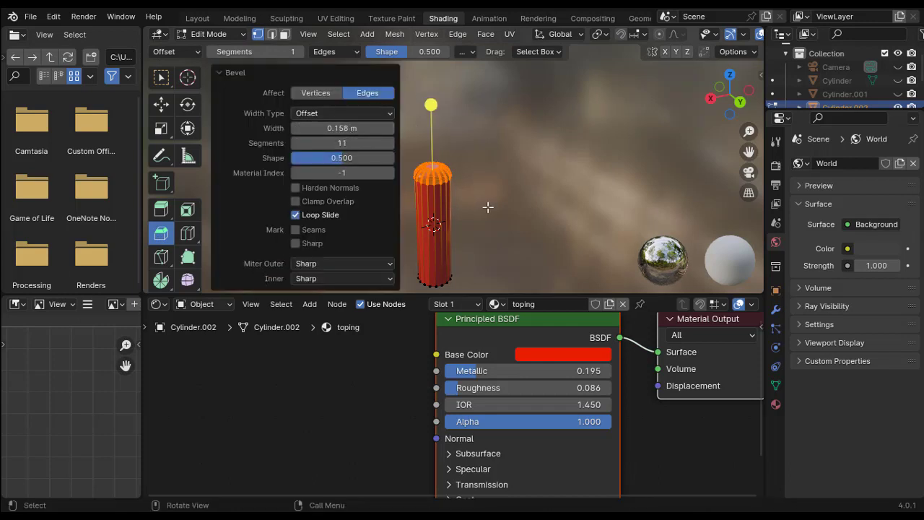
left_click(360, 143)
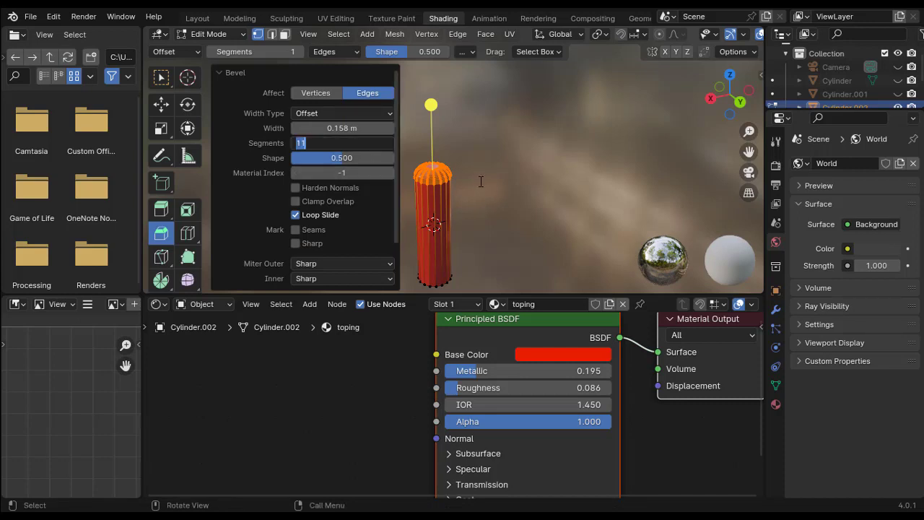
type("3")
key("Return")
Bevel the bottom edge ring at 0.0993 m with 3 segments, then return to Object Mode
middle_click_drag(491, 214, 455, 217)
left_click(509, 221)
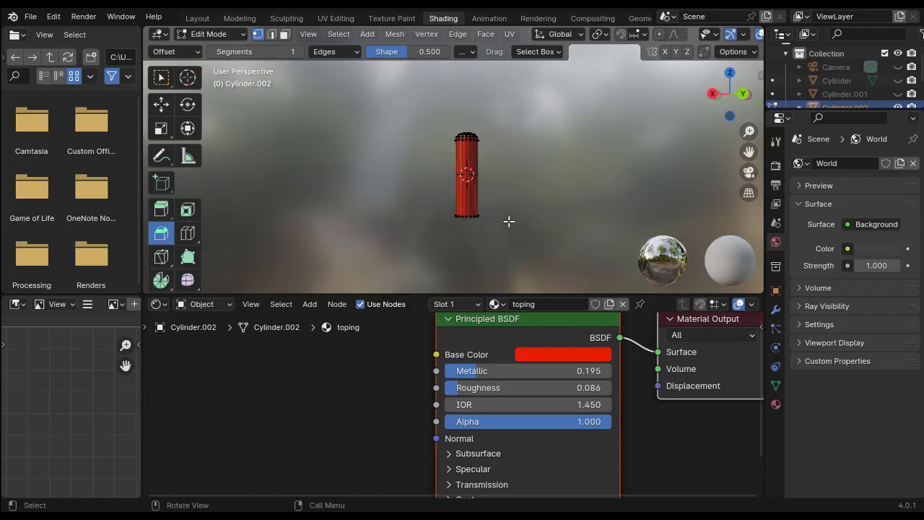
left_click_drag(429, 188, 499, 222)
mouse_move(509, 233)
middle_mouse_down()
mouse_move(496, 179)
mouse_move(430, 204)
mouse_move(515, 249)
middle_mouse_up()
key("ctrl+b")
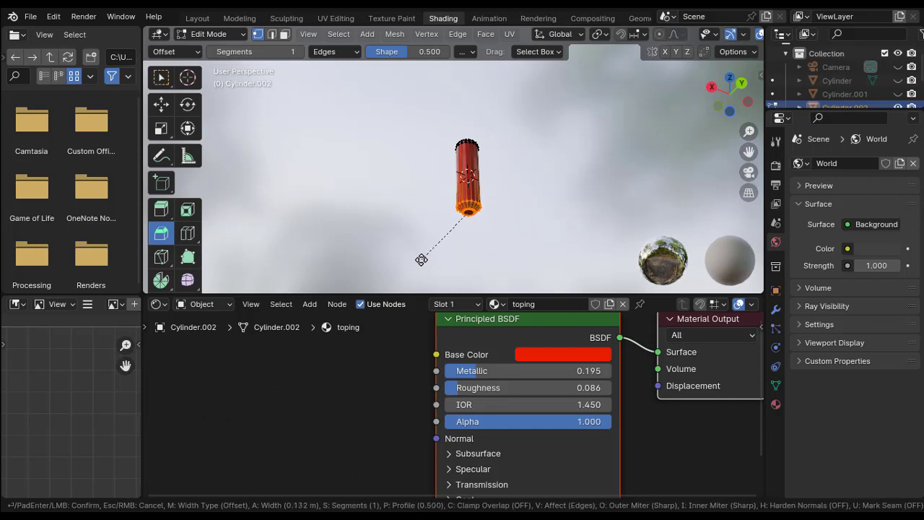
left_click(470, 275)
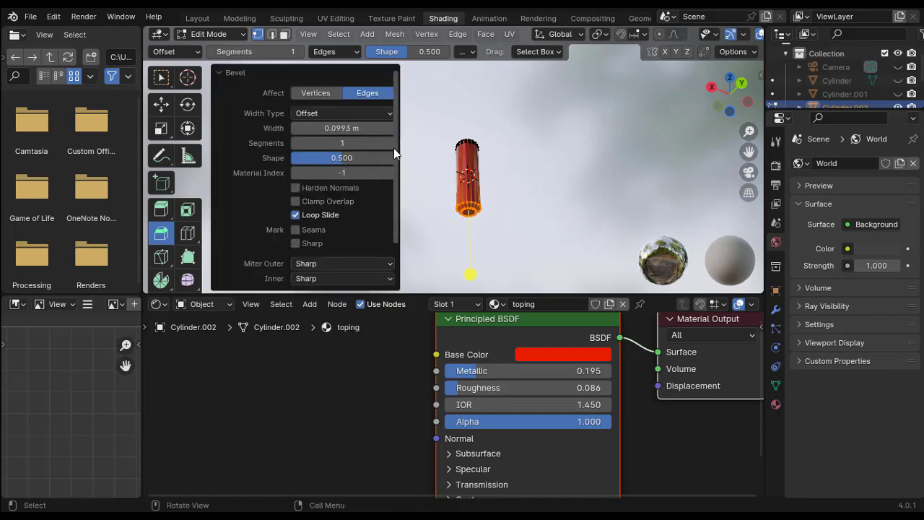
left_click(390, 143)
left_click(389, 144)
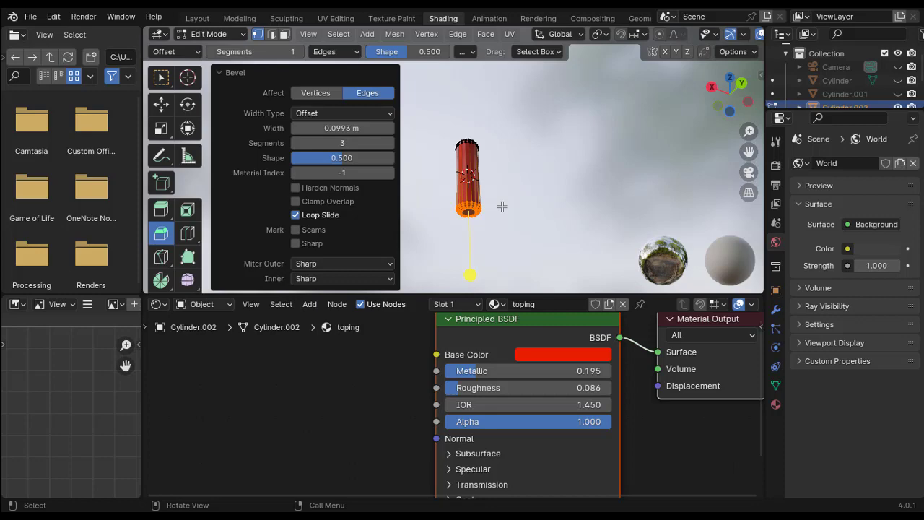
key("Tab")
middle_click_drag(501, 204, 342, 268)
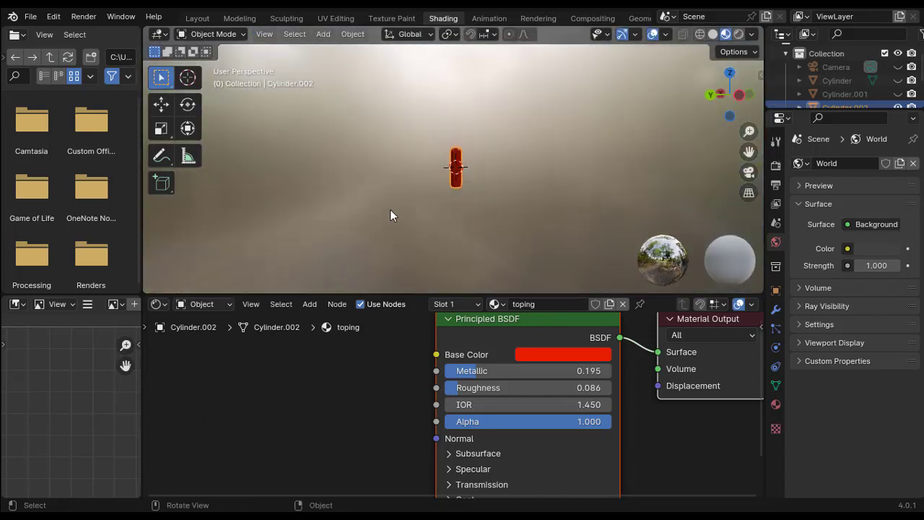
Rename the red topping cylinder to 'topping1'
middle_click_drag(389, 215, 493, 224)
scroll(491, 217, "up", 2)
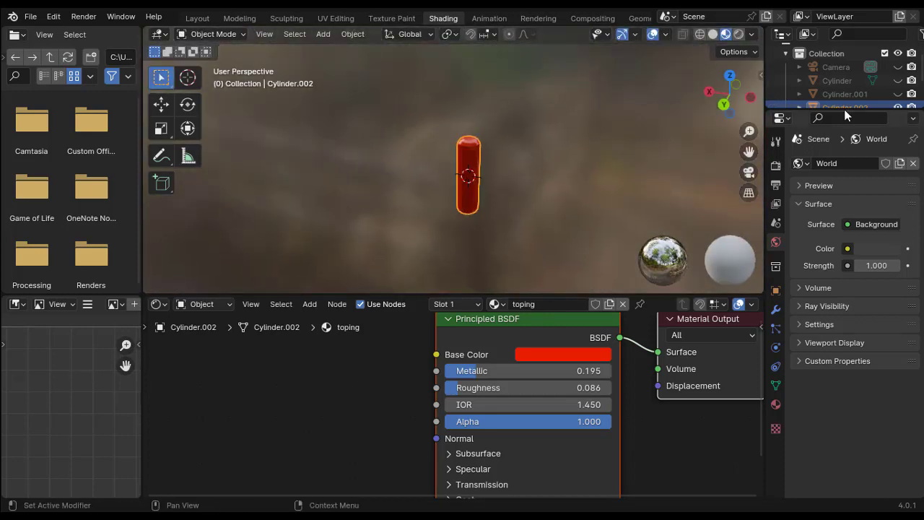
key("F2")
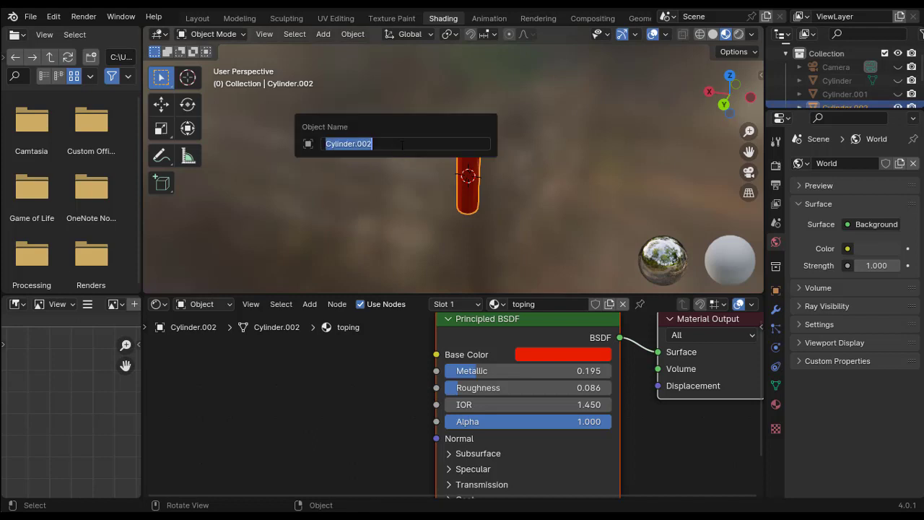
type("to")
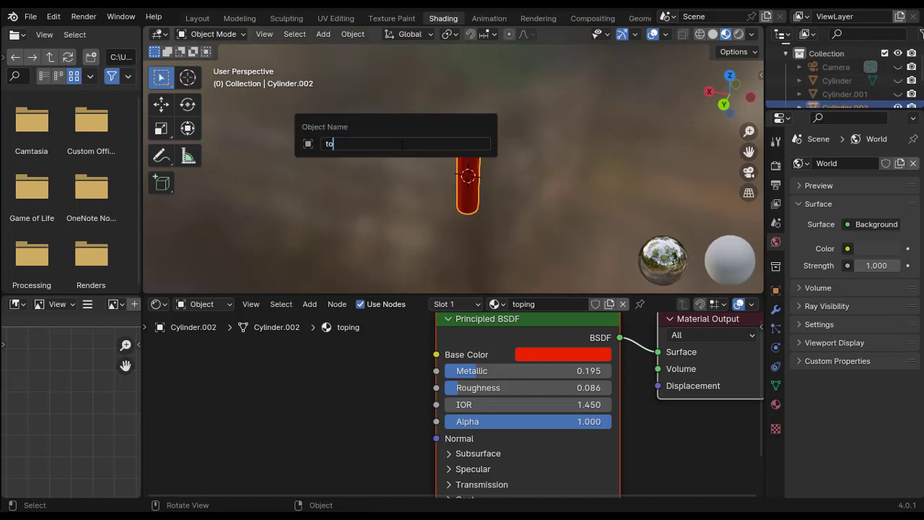
type("pping1")
key("Return")
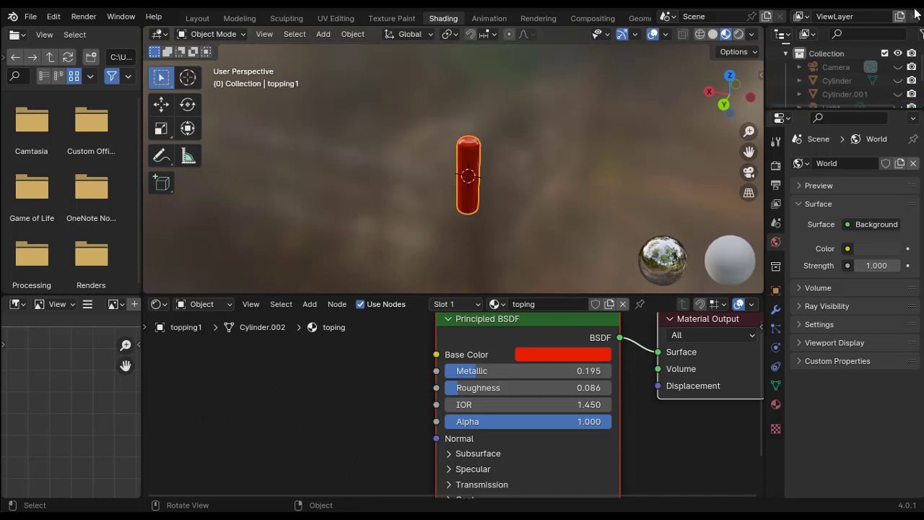
Duplicate topping1 with its own material, recolour it yellow and shorten it along Z
key("shift+d")
left_click(658, 92)
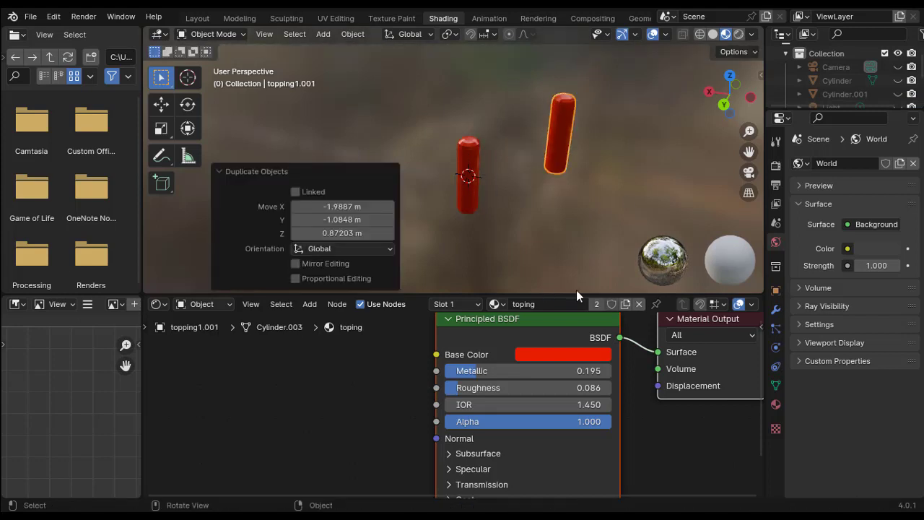
left_click(595, 306)
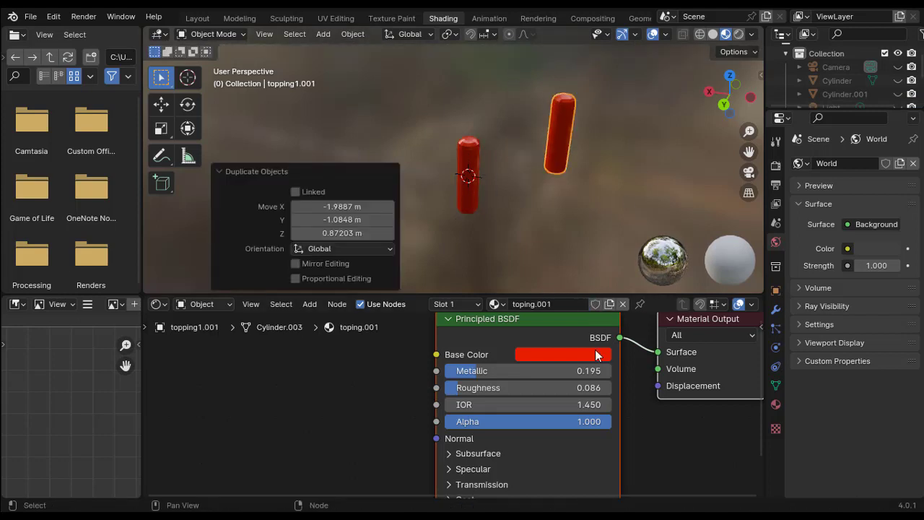
left_click(558, 357)
left_click_drag(566, 212, 574, 216)
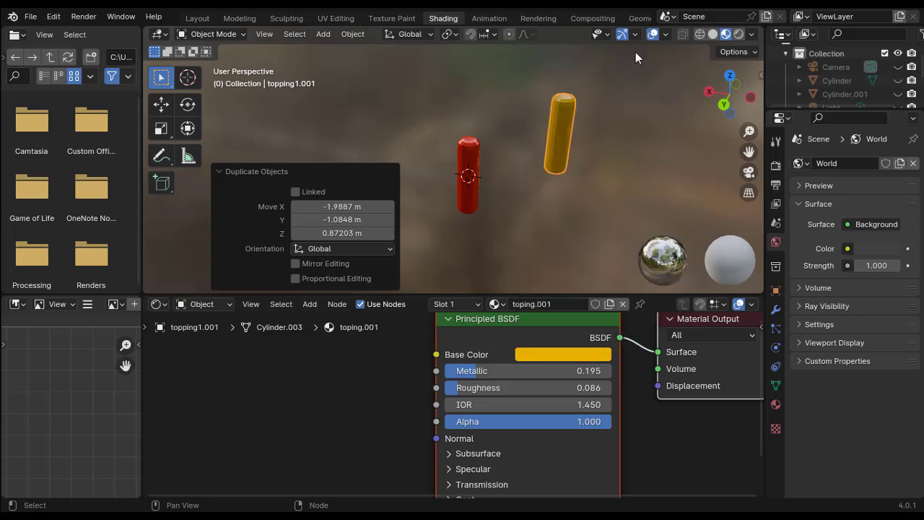
key("s")
key("z")
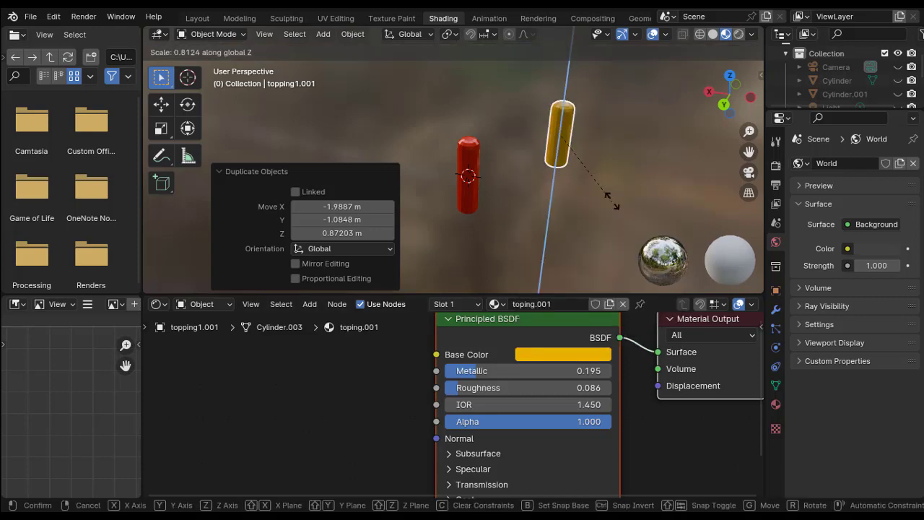
left_click(601, 280)
Change the next topping copy's base colour to a new hue
left_click(567, 354)
left_click_drag(541, 210, 536, 222)
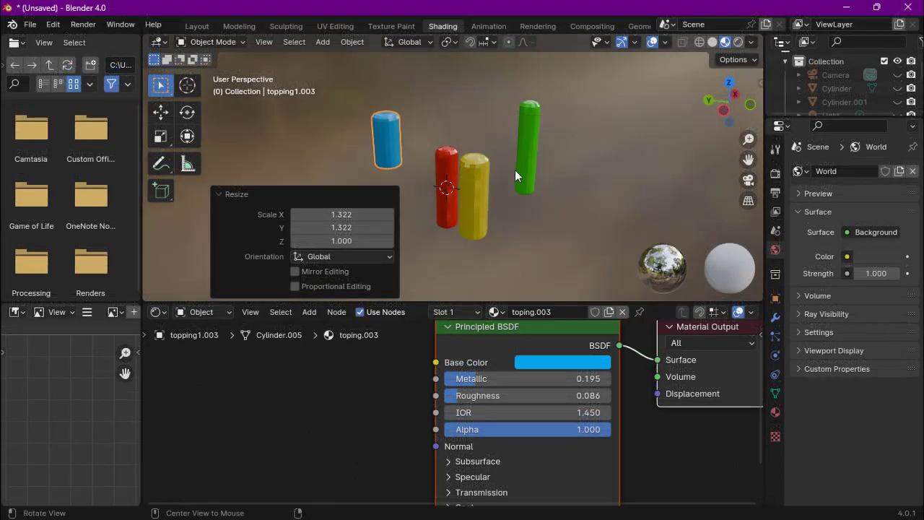
scroll(598, 194, "down", 5)
middle_click_drag(571, 181, 324, 148)
Reset the cherry to the origin, scale it to 0.667, and box-select all topping pieces
left_click(335, 137)
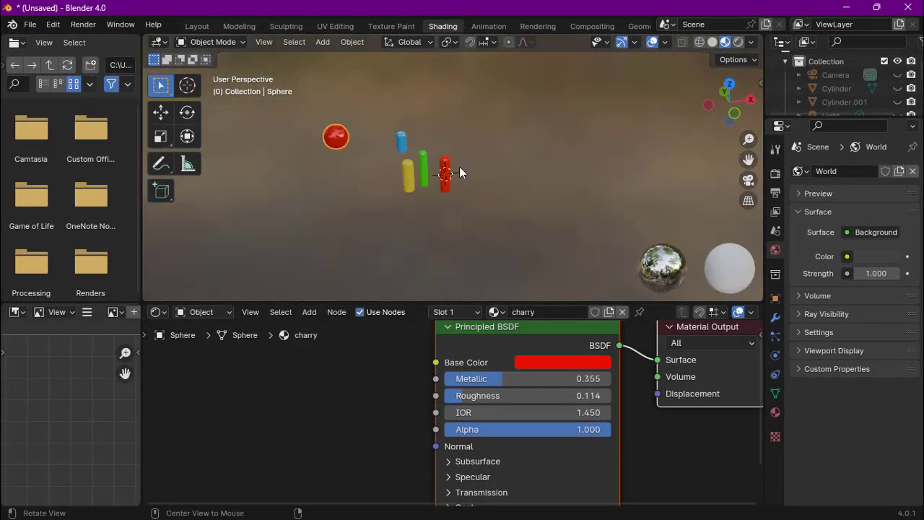
key("alt+g")
scroll(494, 191, "up", 4)
key("s")
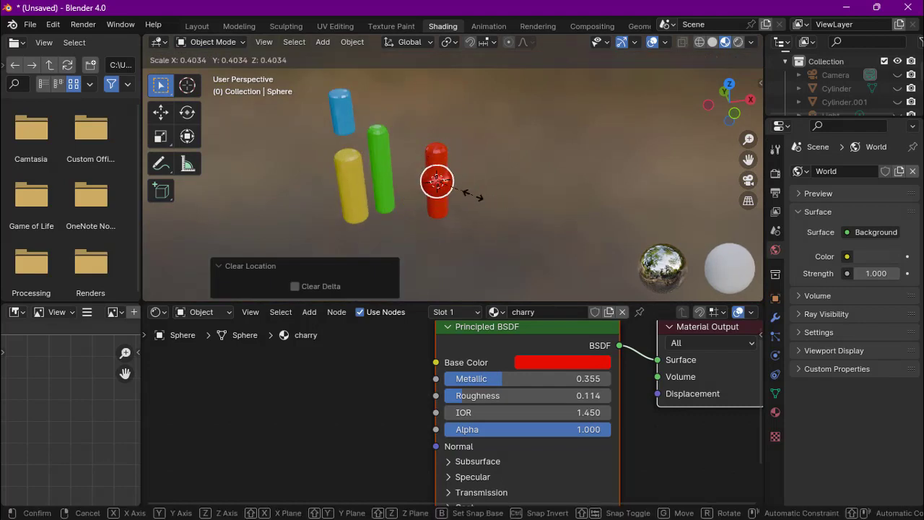
left_click(470, 201)
middle_click_drag(470, 201, 466, 143)
left_click_drag(483, 79, 361, 180)
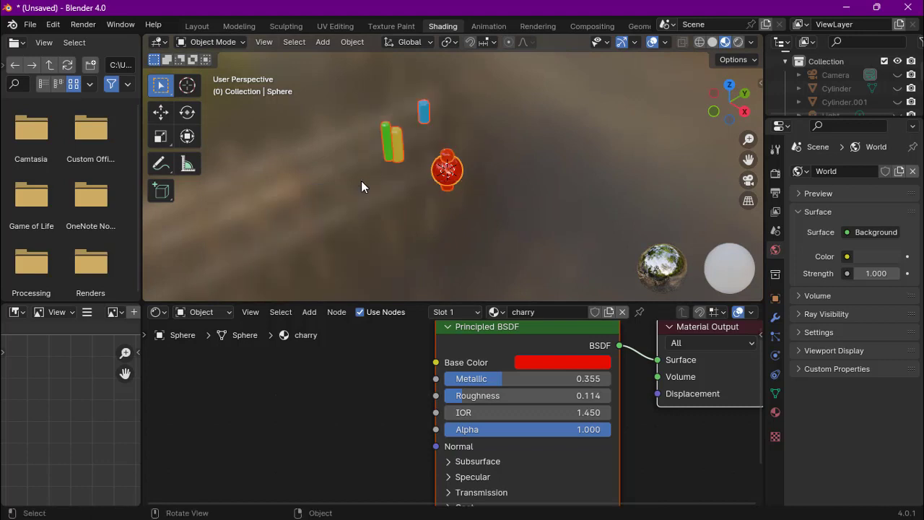
Move the selected pieces into a new collection named 'Topping'
key("m")
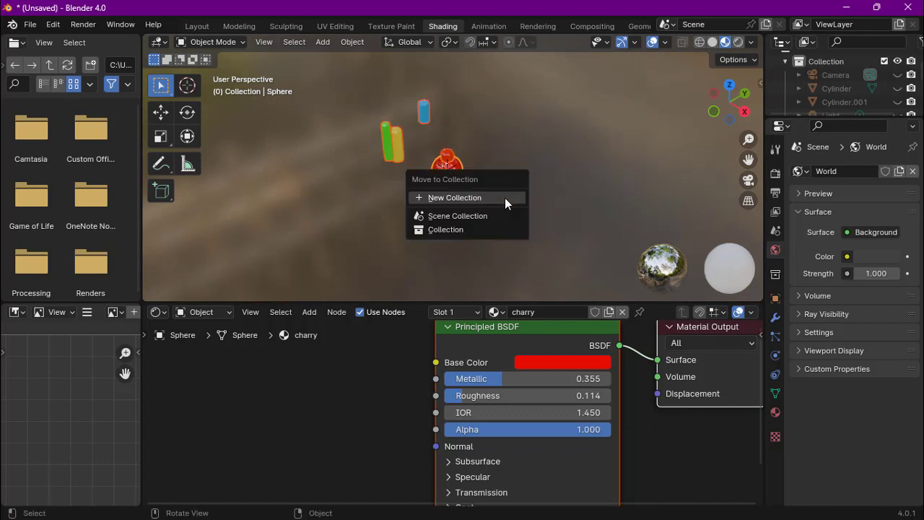
left_click(505, 198)
type("Topping")
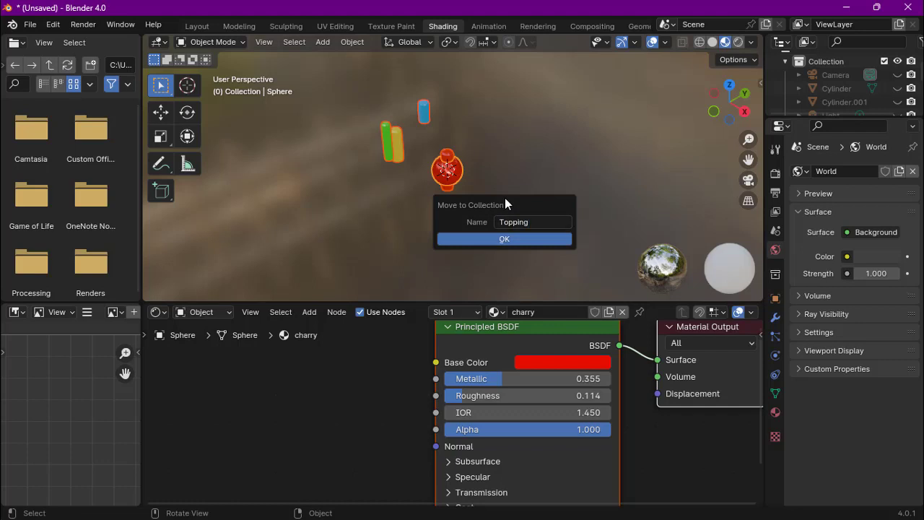
left_click(539, 239)
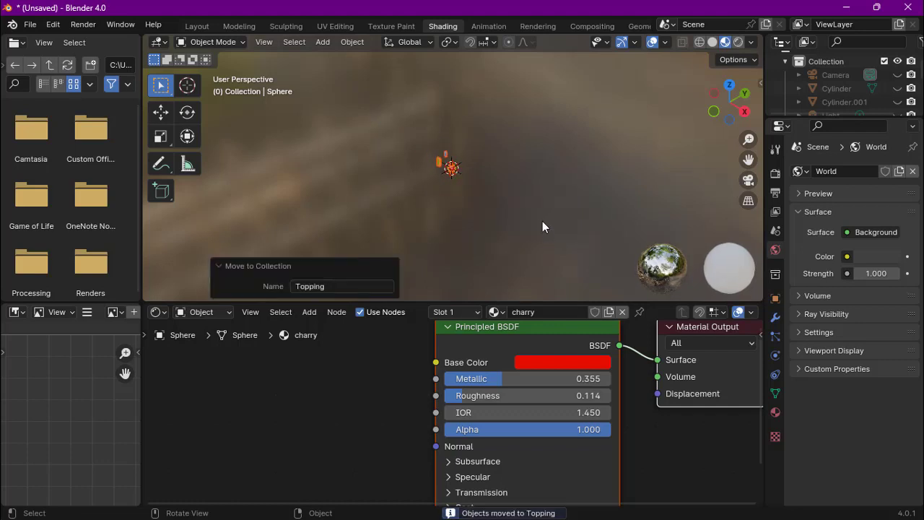
Move the topping pieces far off-scene and unhide the Camera and cake cylinder
key("g")
left_click(617, 134)
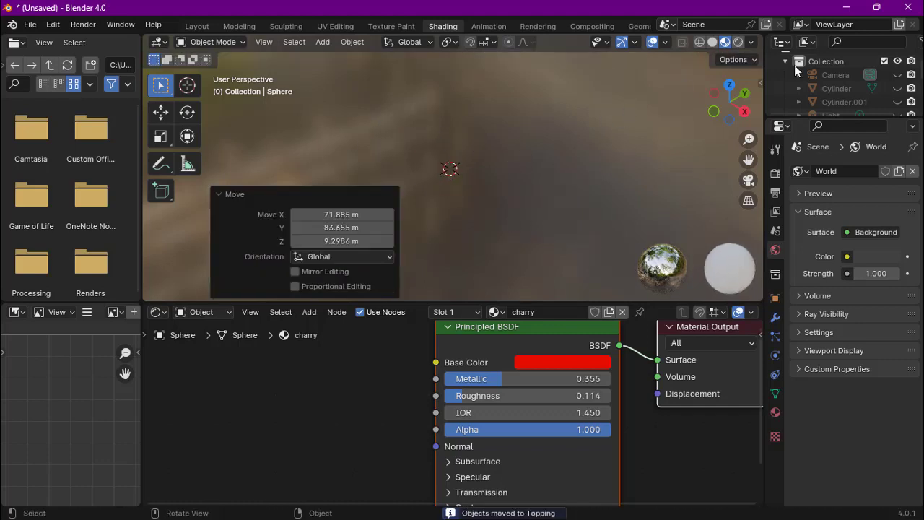
left_click(897, 74)
left_click(897, 88)
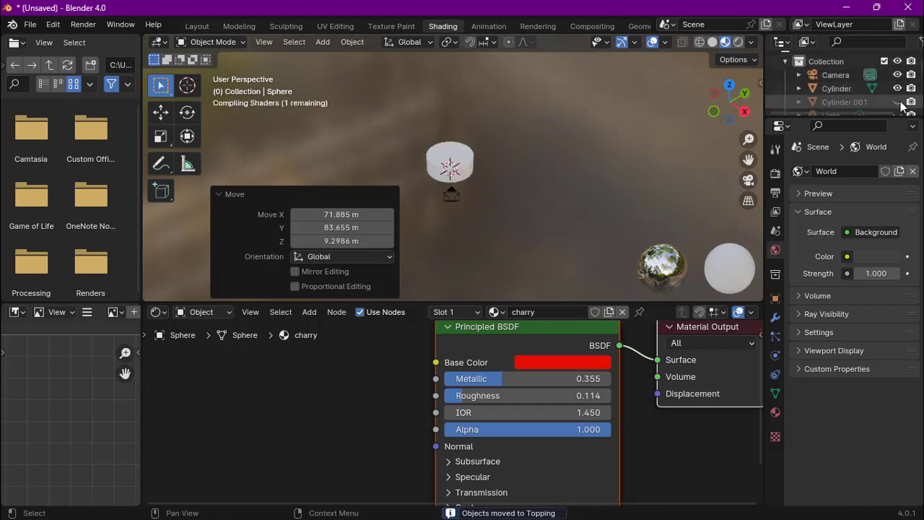
Select the icing shell Cylinder.001, view it from above, and bring up the interaction mode list
left_click(836, 85)
key("KP_Decimal")
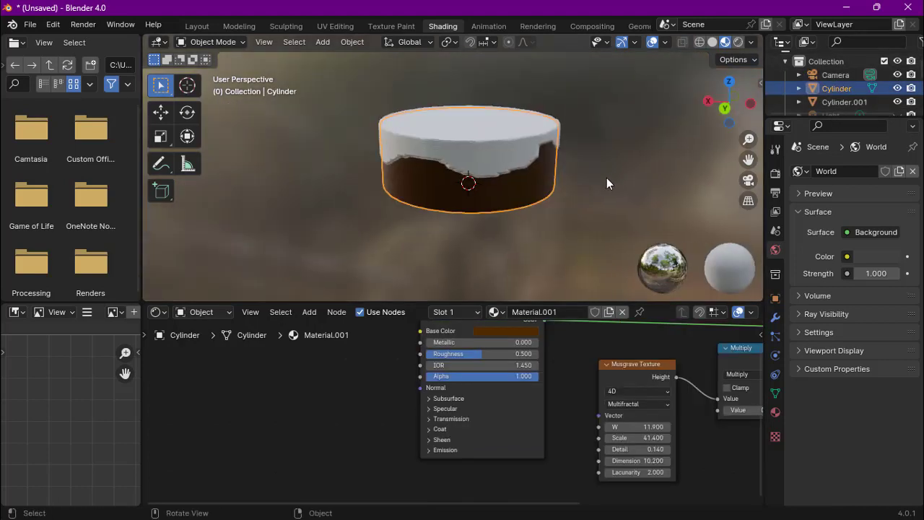
middle_click_drag(561, 171, 511, 155)
left_click(511, 154)
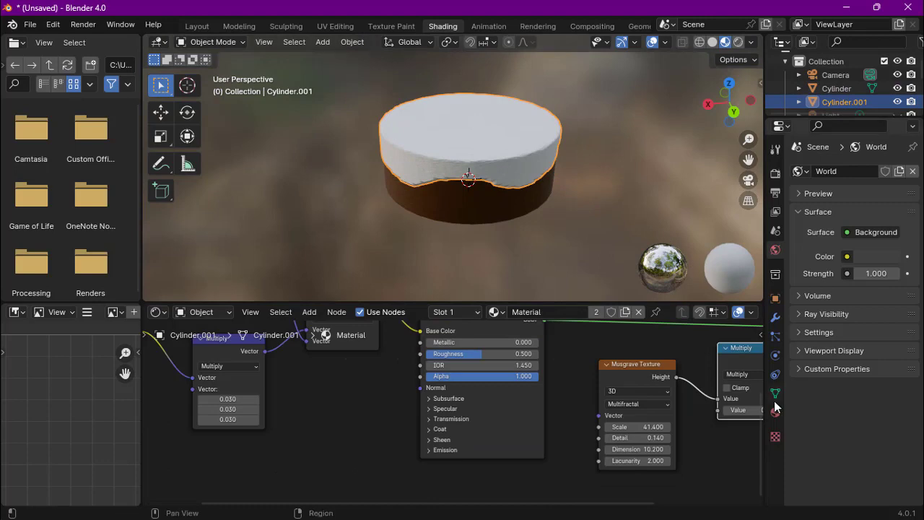
middle_click_drag(563, 197, 475, 244)
key("Tab")
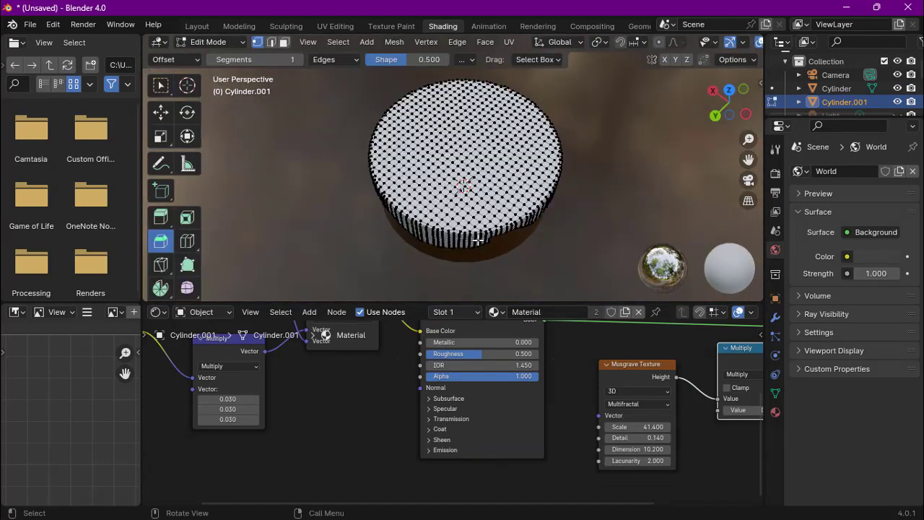
key("Tab")
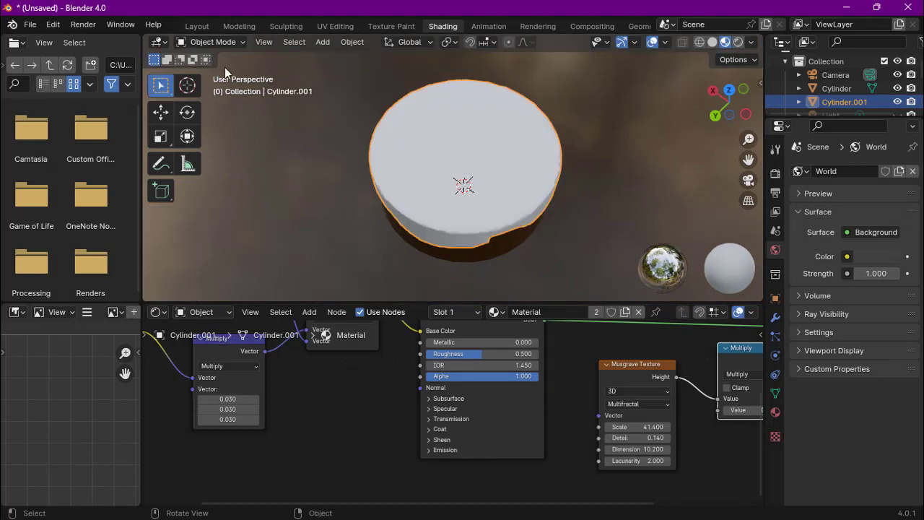
left_click(224, 43)
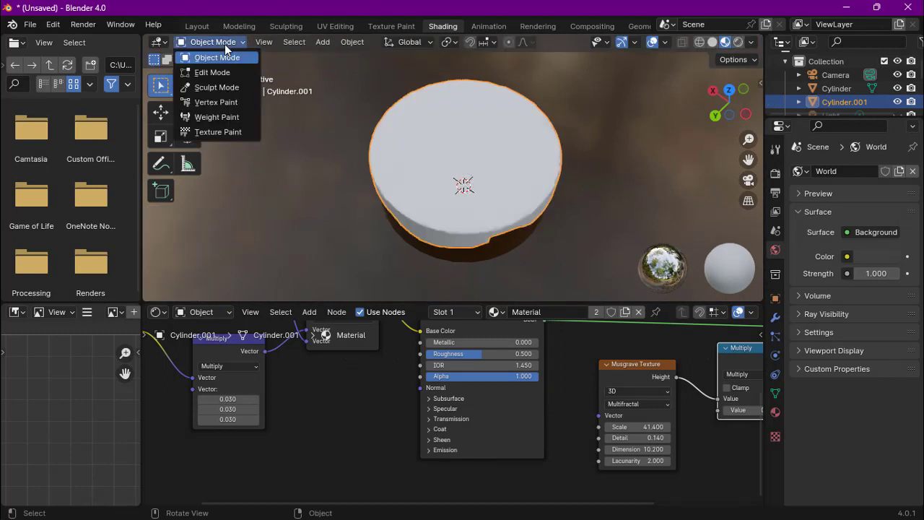
Weight-paint the icing top at weight 1.0, then switch back to Object Mode
left_click(238, 117)
mouse_move(421, 124)
left_mouse_down()
mouse_move(470, 91)
mouse_move(514, 181)
mouse_move(379, 169)
mouse_move(527, 87)
mouse_move(485, 203)
mouse_move(411, 123)
mouse_move(470, 173)
mouse_move(498, 122)
mouse_move(473, 122)
mouse_move(433, 166)
mouse_move(404, 123)
mouse_move(474, 238)
mouse_move(435, 135)
mouse_move(545, 173)
mouse_move(546, 155)
mouse_move(563, 162)
left_mouse_up()
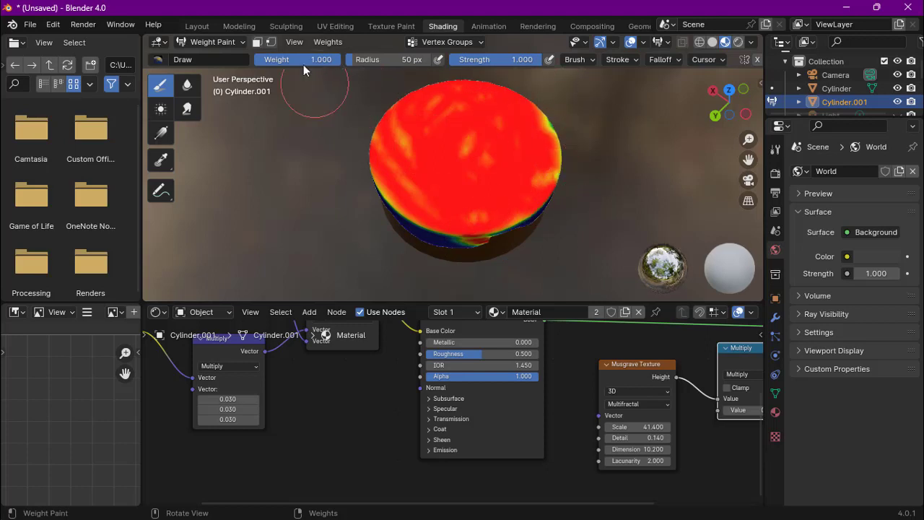
left_click(233, 40)
left_click(244, 59)
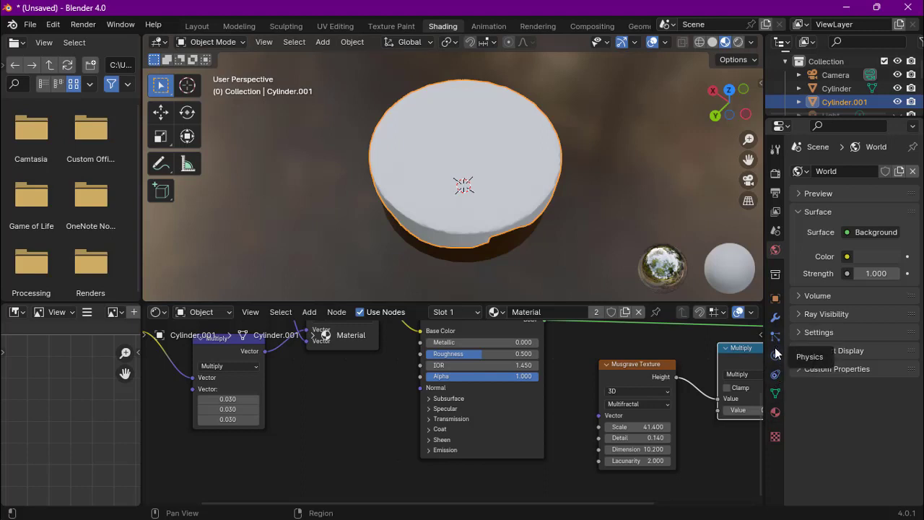
Add a Hair particle system of 1000 strands to the icing and enable Advanced options
left_click(776, 333)
left_click(915, 171)
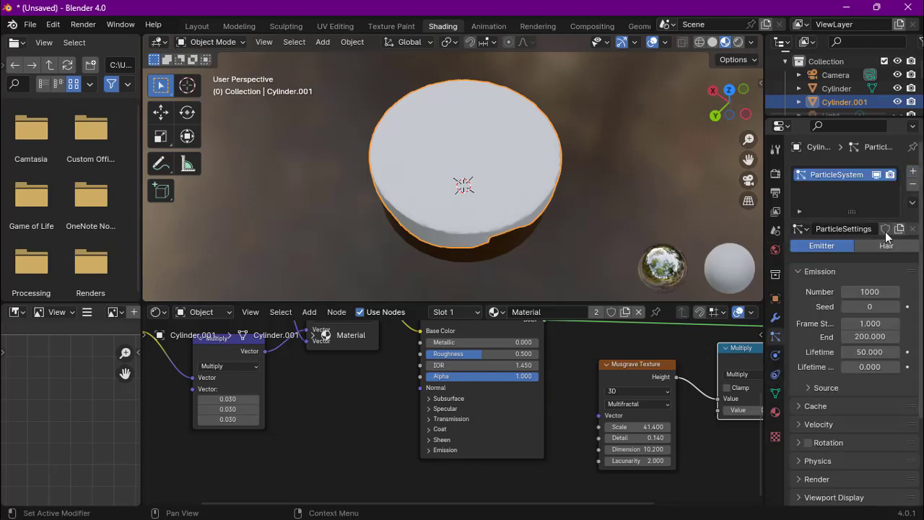
left_click(882, 246)
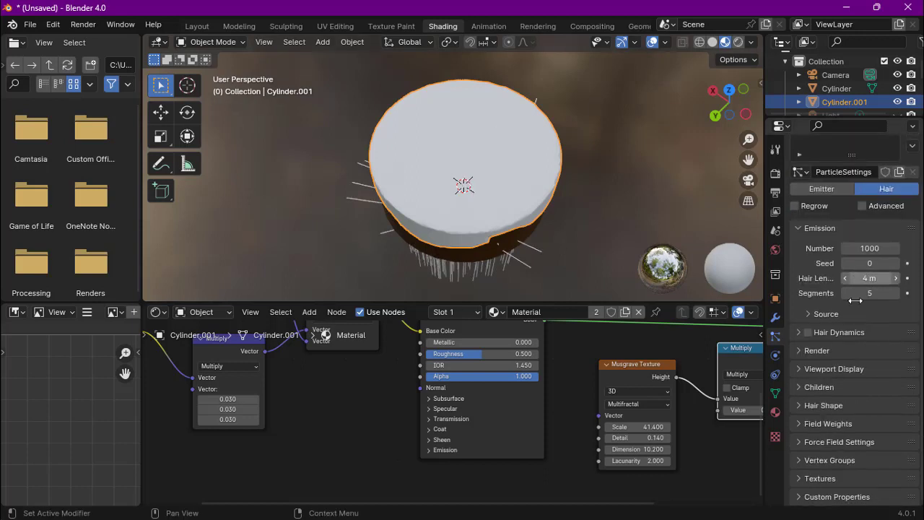
left_click(862, 206)
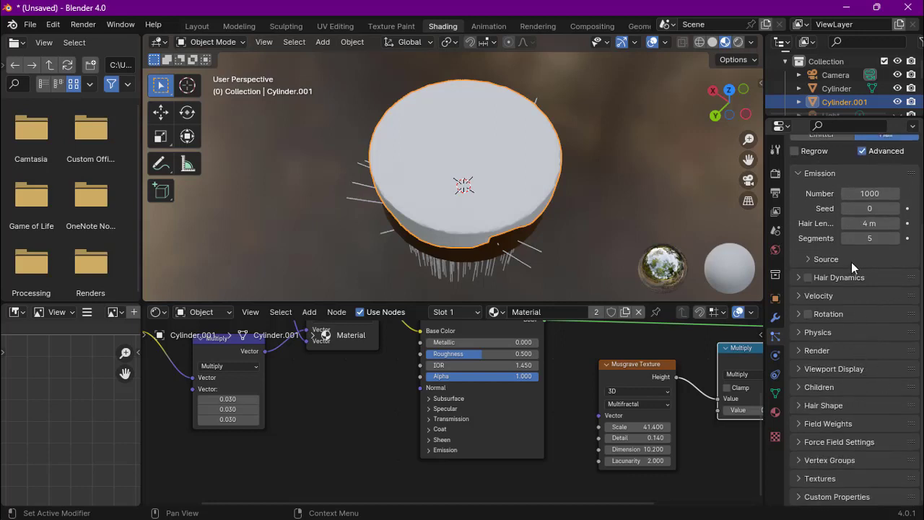
Make the particles render as instances of the Topping collection
left_click(835, 350)
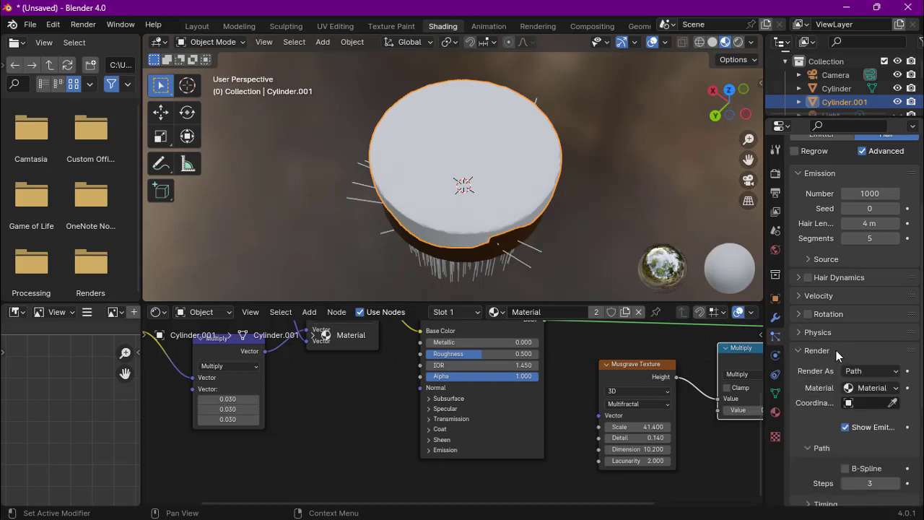
scroll(871, 303, "down", 4)
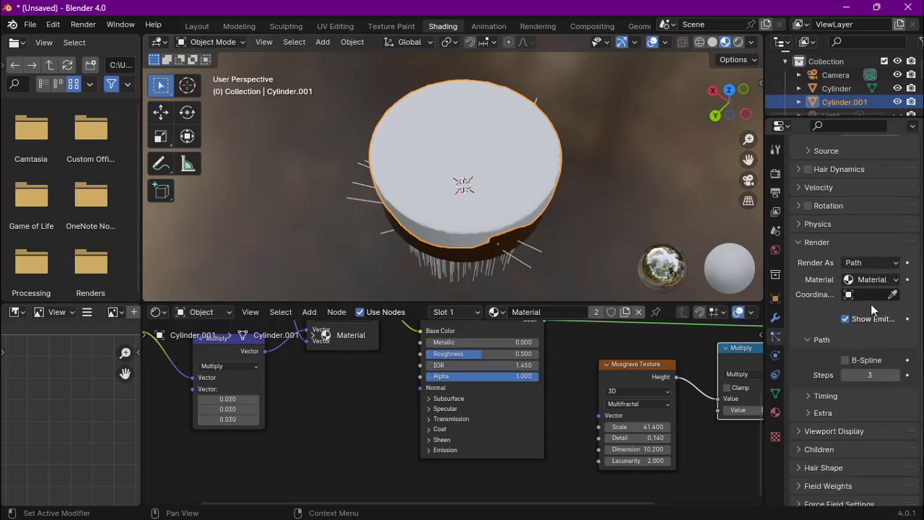
left_click(859, 262)
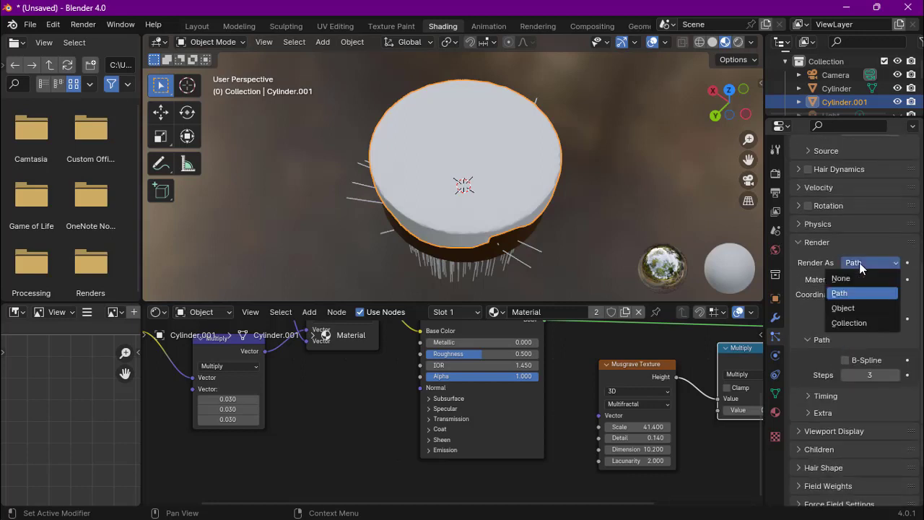
left_click(857, 322)
left_click(875, 362)
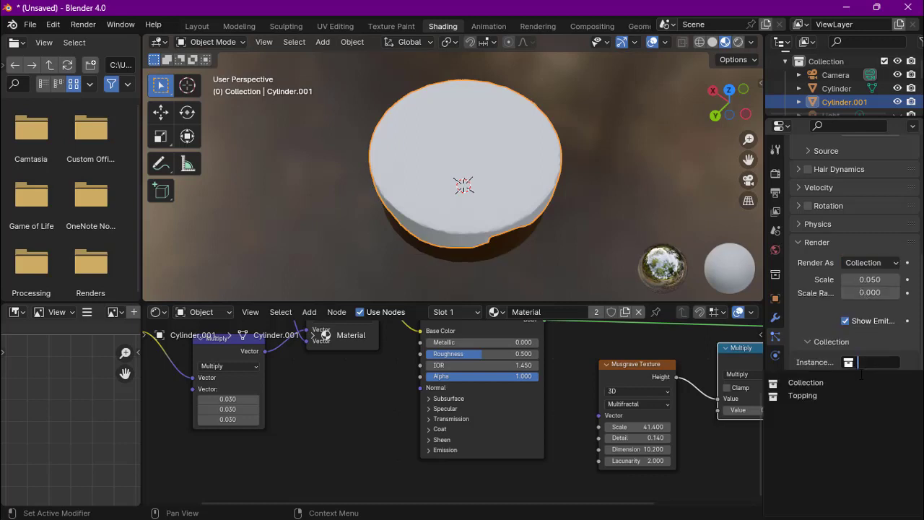
left_click(838, 396)
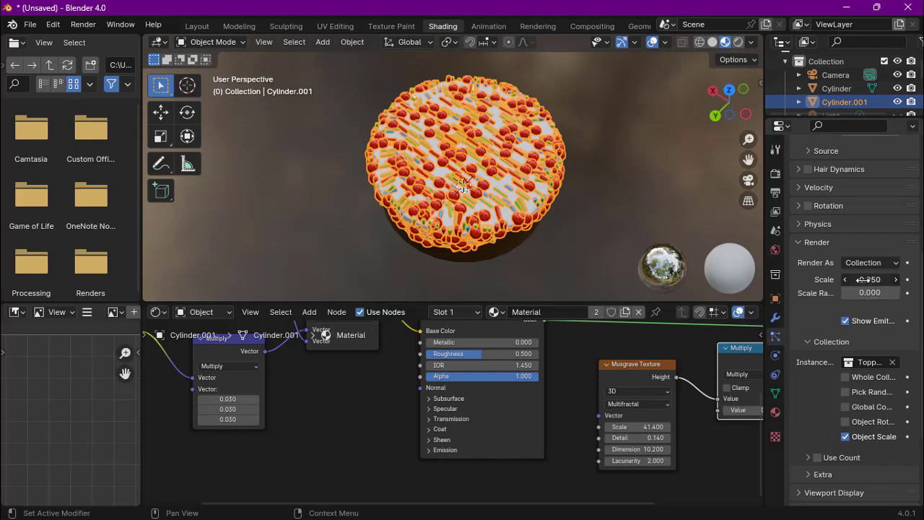
Set the topping instance scale to 0.020 with 0.281 scale randomness
left_click_drag(863, 280, 842, 279)
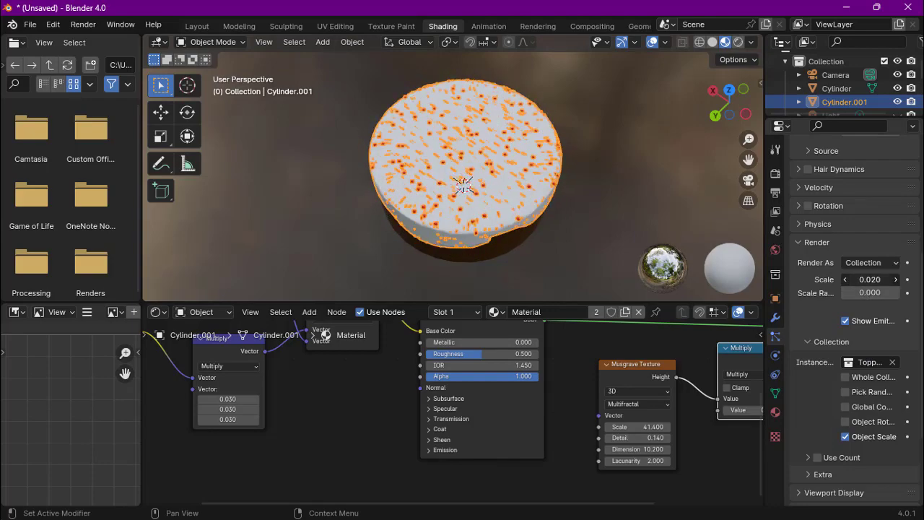
scroll(492, 146, "up", 5)
mouse_move(441, 141)
middle_mouse_down()
mouse_move(478, 161)
mouse_move(441, 152)
middle_mouse_up()
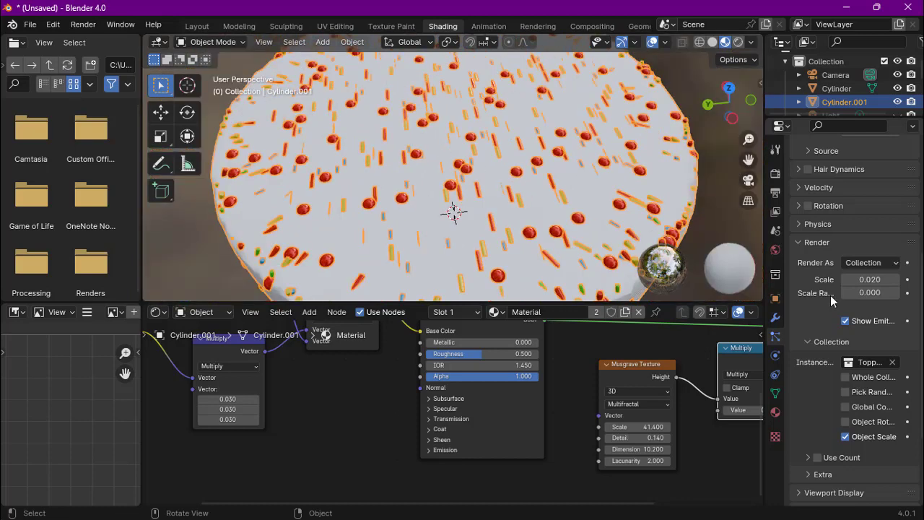
left_click_drag(866, 292, 888, 292)
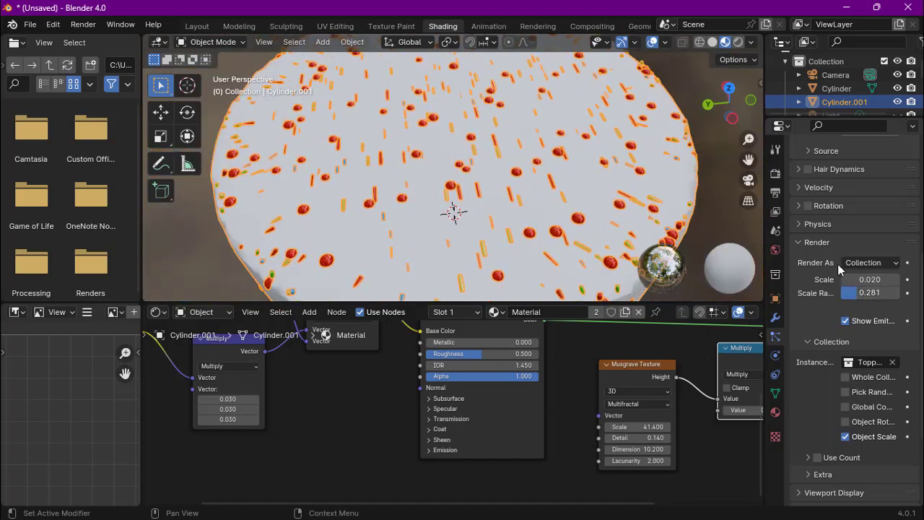
scroll(852, 379, "down", 3)
scroll(845, 346, "up", 5)
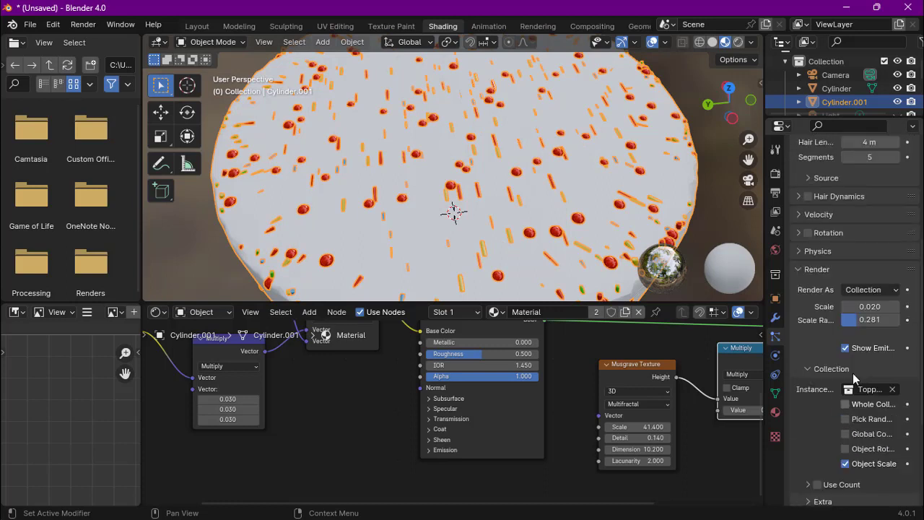
Enable particle Rotation with orientation set to Normal
left_click(836, 296)
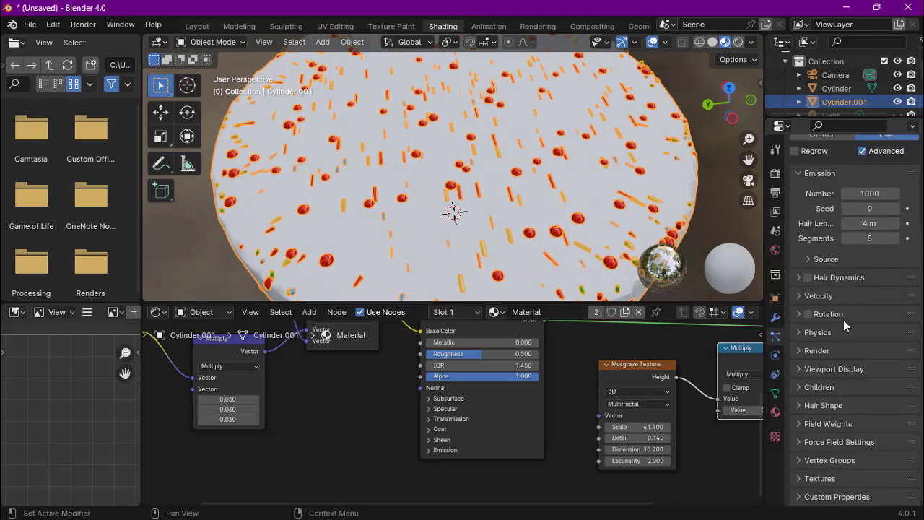
left_click(828, 315)
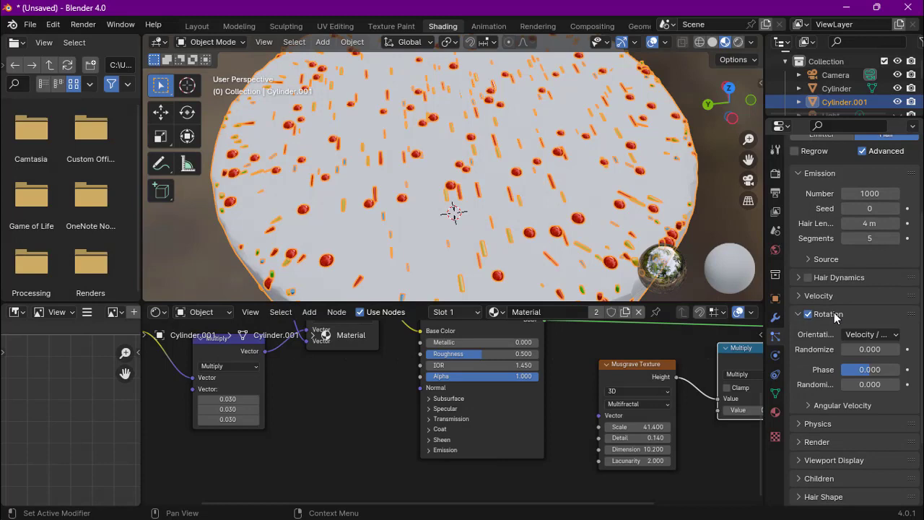
middle_click_drag(505, 181, 595, 166)
scroll(594, 166, "down", 3)
left_click(863, 334)
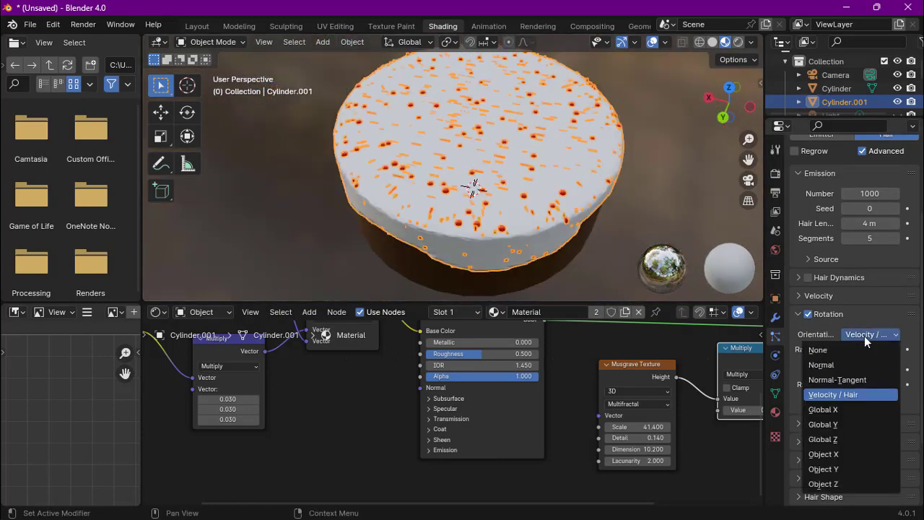
left_click(856, 365)
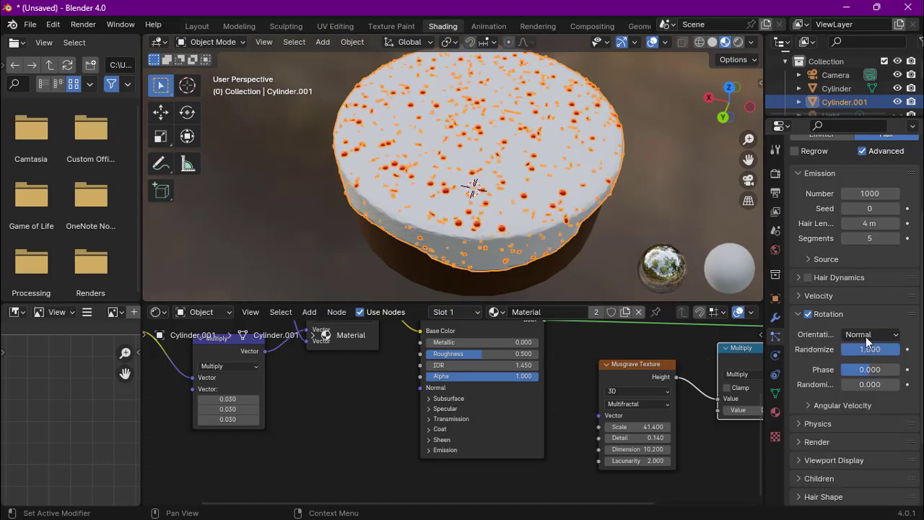
Set rotation Randomize to 1.000 and random phase to 1.438
scroll(480, 173, "up", 6)
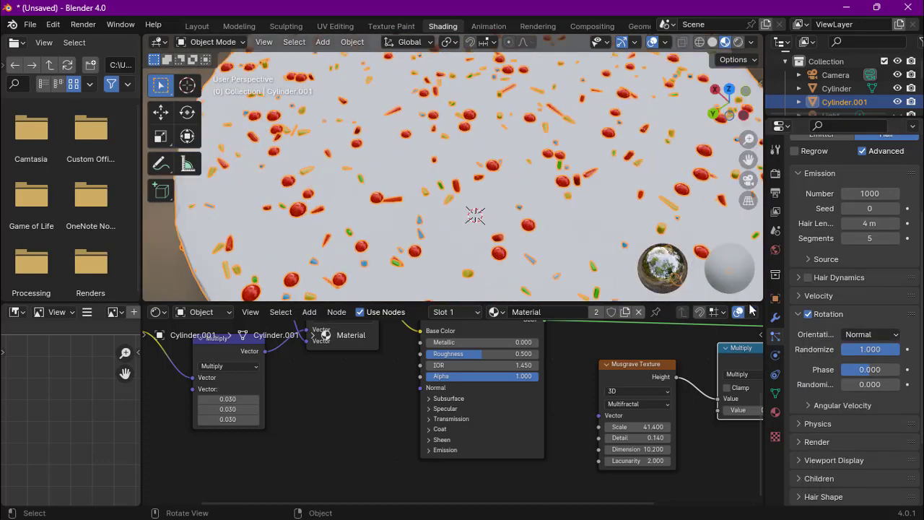
left_click_drag(869, 349, 895, 349)
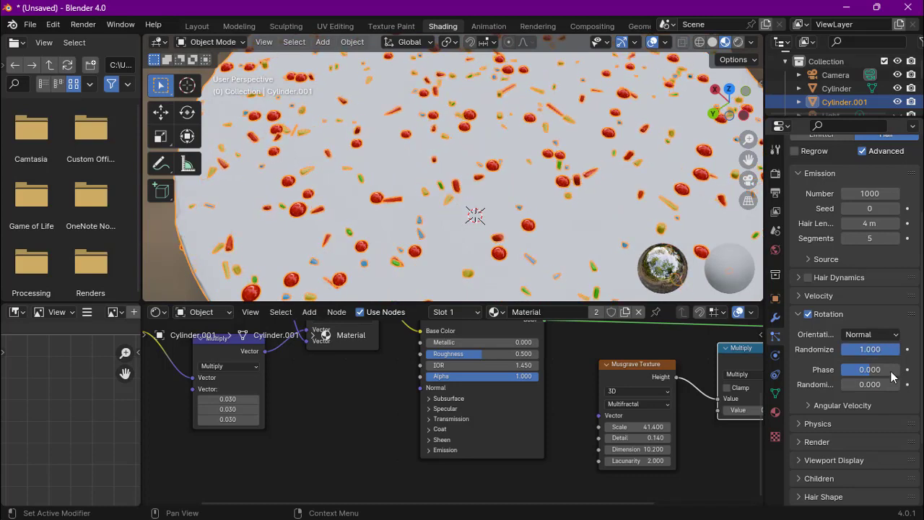
left_click_drag(869, 384, 892, 384)
scroll(363, 224, "down", 5)
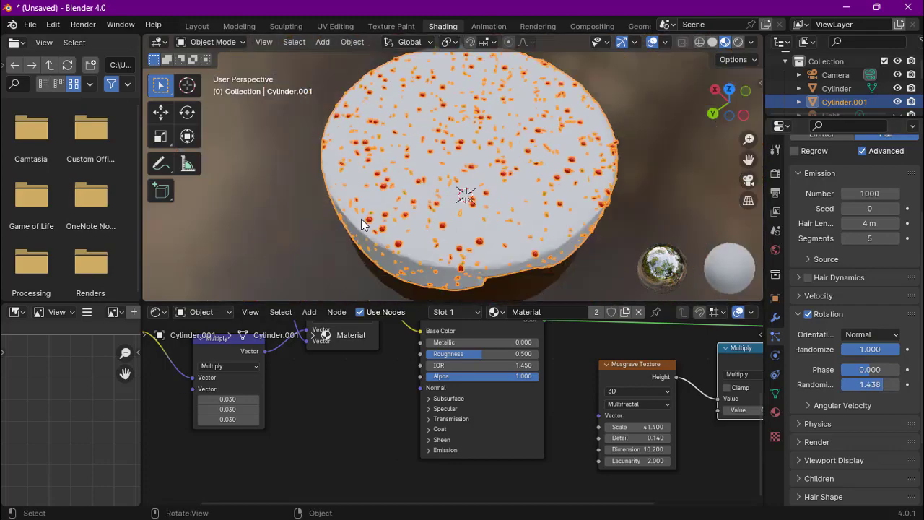
middle_click_drag(362, 223, 387, 185)
Deselect the icing and zoom out to locate the distant topping pieces
left_click(603, 105)
middle_click_drag(562, 121, 420, 138)
scroll(420, 138, "up", 4)
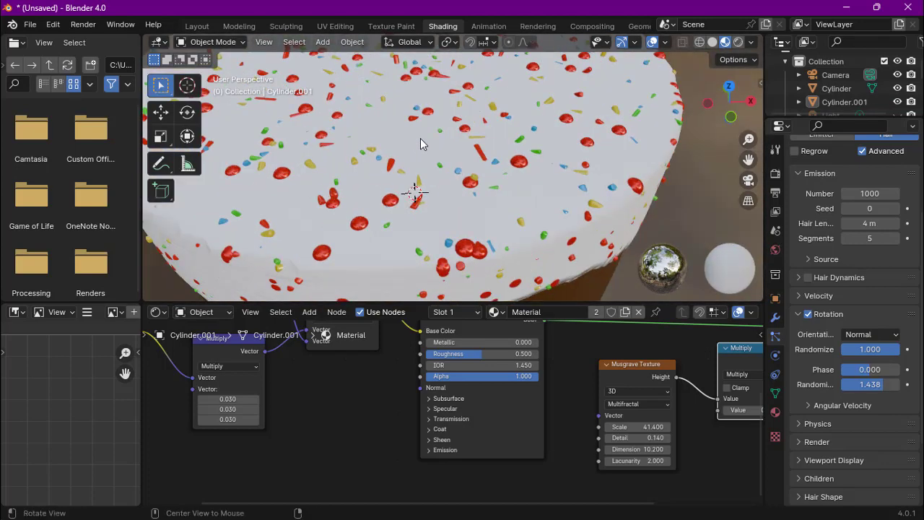
scroll(420, 138, "down", 10)
scroll(509, 171, "down", 6)
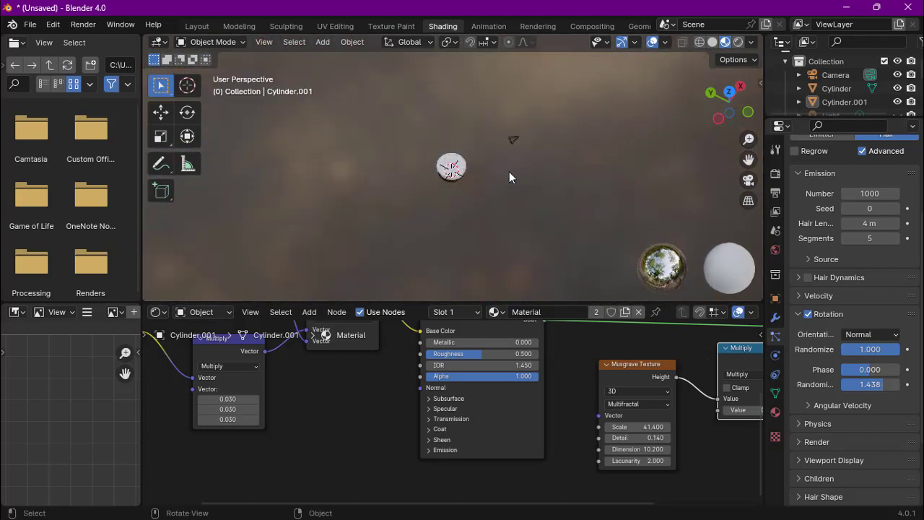
scroll(509, 177, "down", 1)
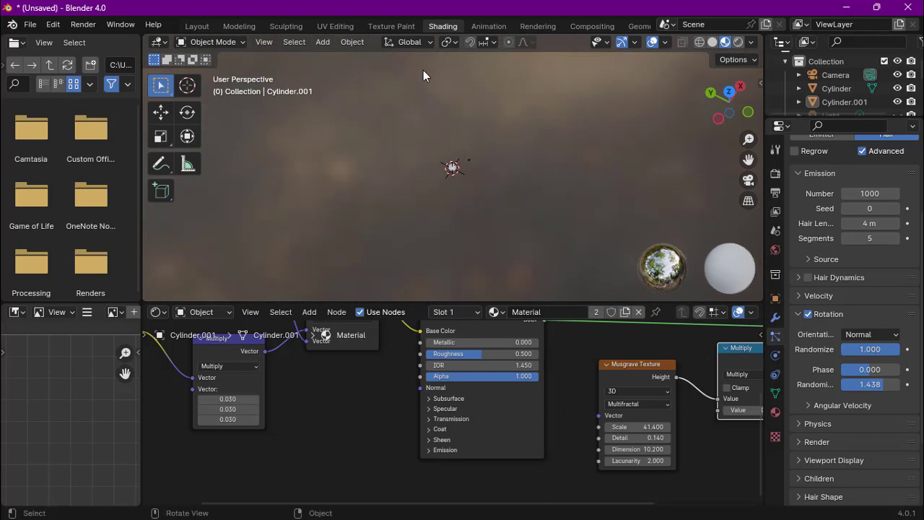
Reposition the selected object and select the cherry Sphere to show its charry material
key("g")
left_click(476, 170)
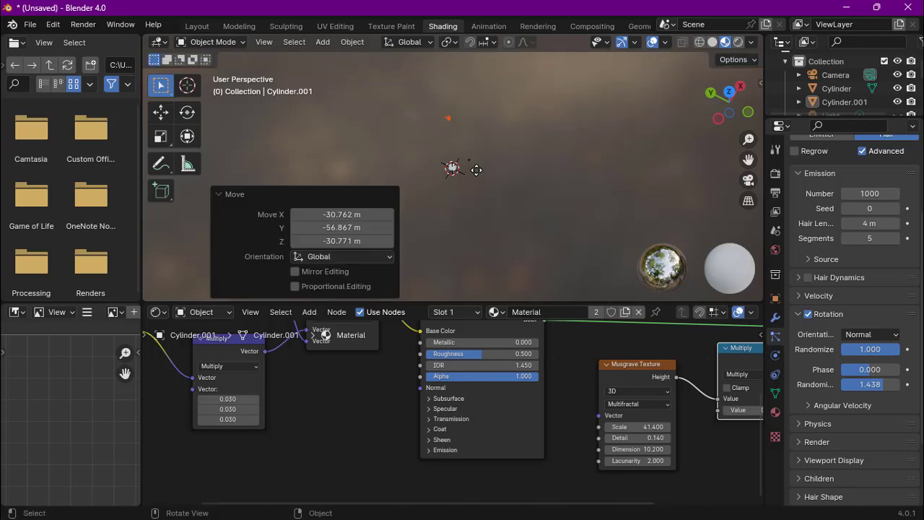
middle_click_drag(476, 170, 399, 133)
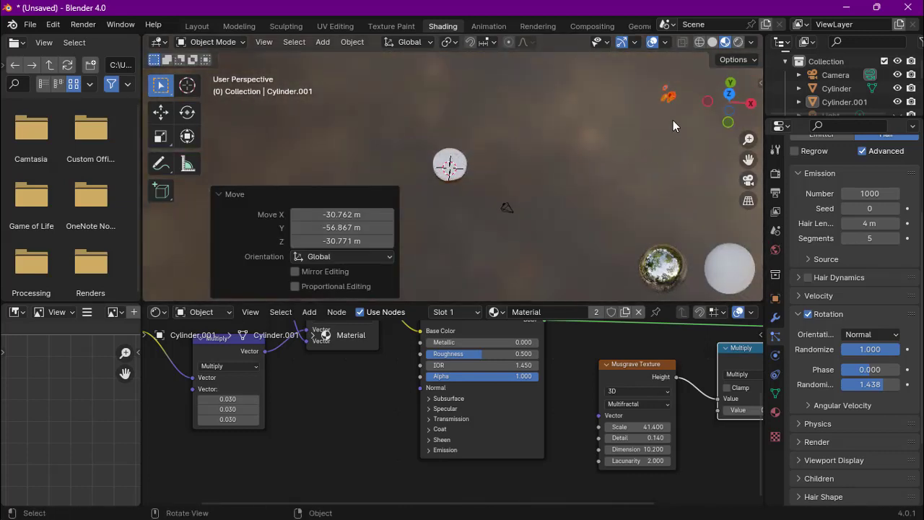
left_click(676, 94)
Duplicate the cherry sphere as Sphere.001 and move the copy
left_click(677, 94)
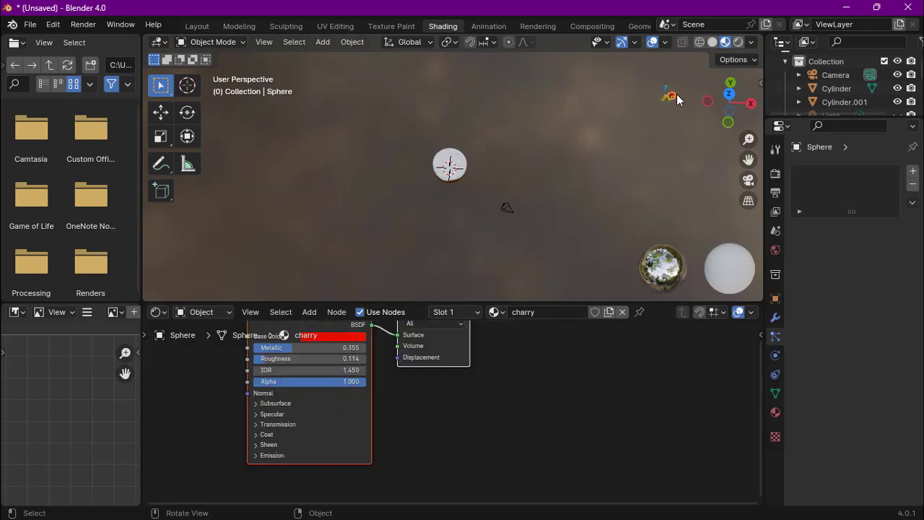
key("shift+d")
left_click(655, 103)
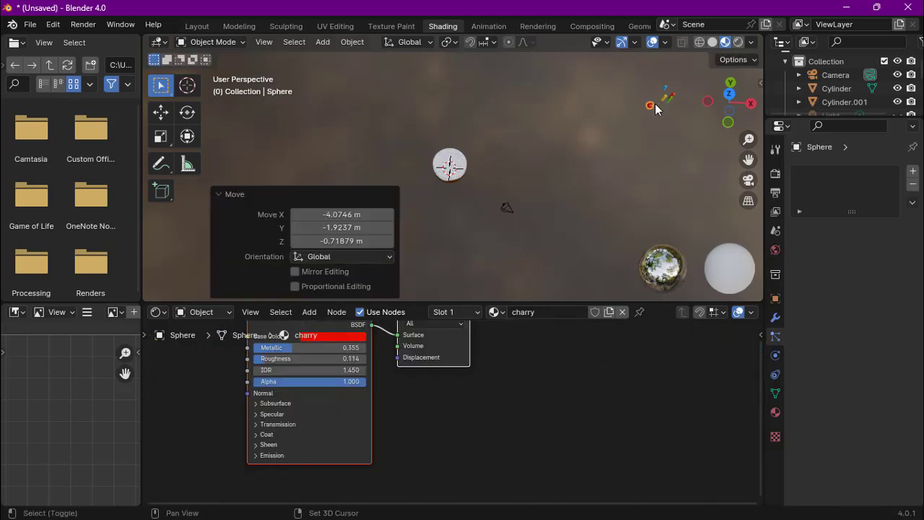
key("g")
left_click(459, 164)
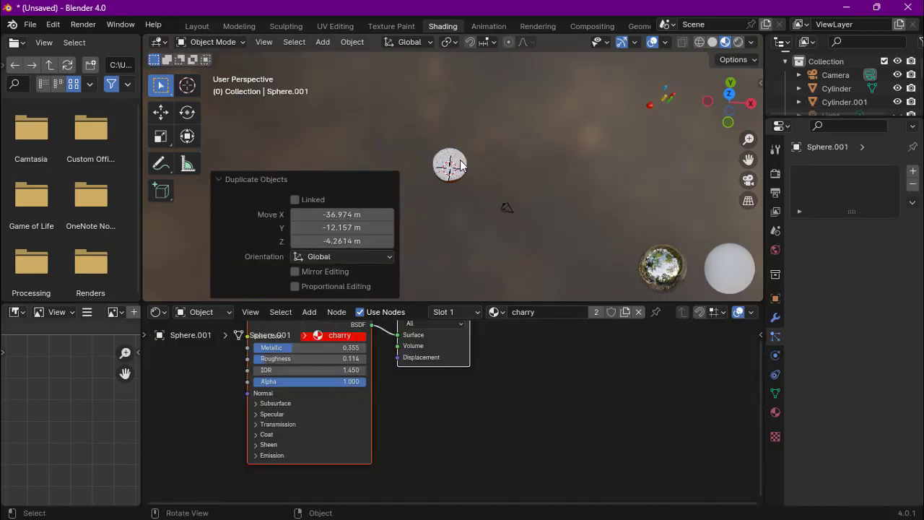
scroll(460, 164, "up", 2)
scroll(459, 159, "up", 5)
middle_click_drag(492, 153, 496, 98)
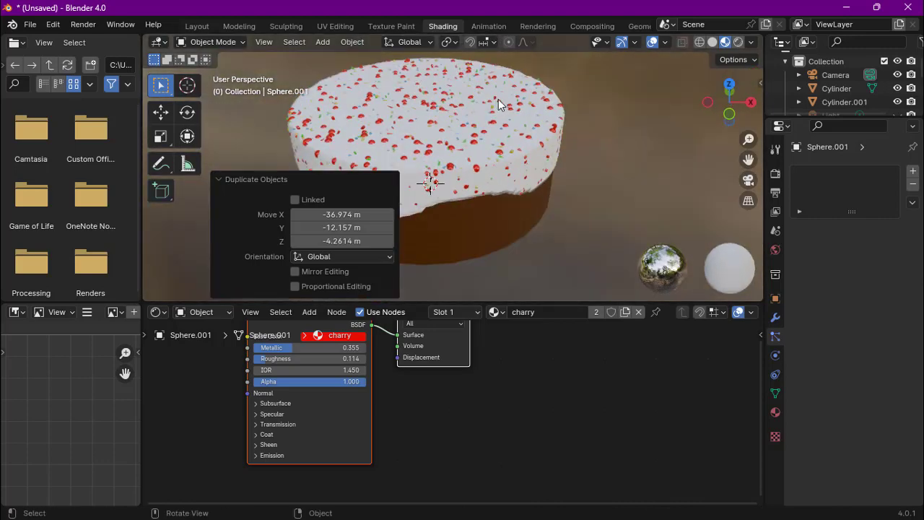
Move Sphere.001 into the main Collection in the Outliner
key("m")
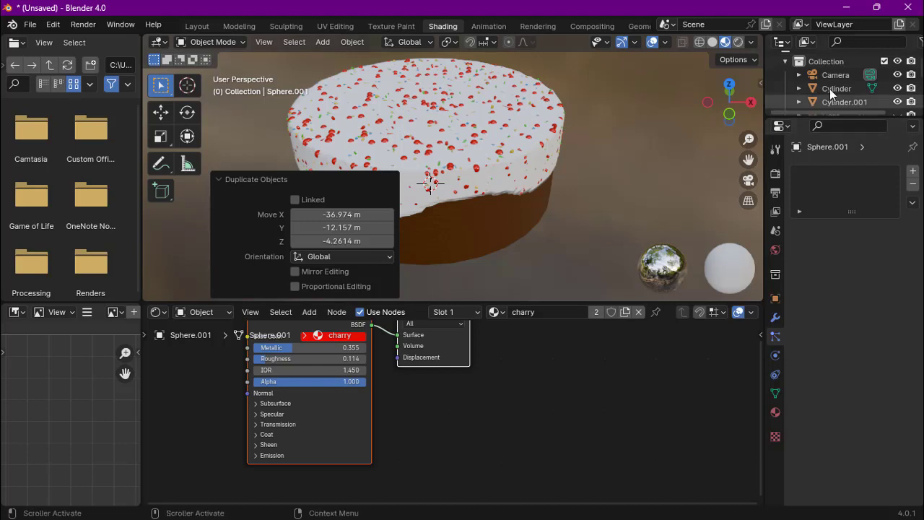
scroll(831, 98, "down", 3)
left_click_drag(837, 112, 837, 323)
left_click_drag(838, 169, 823, 73)
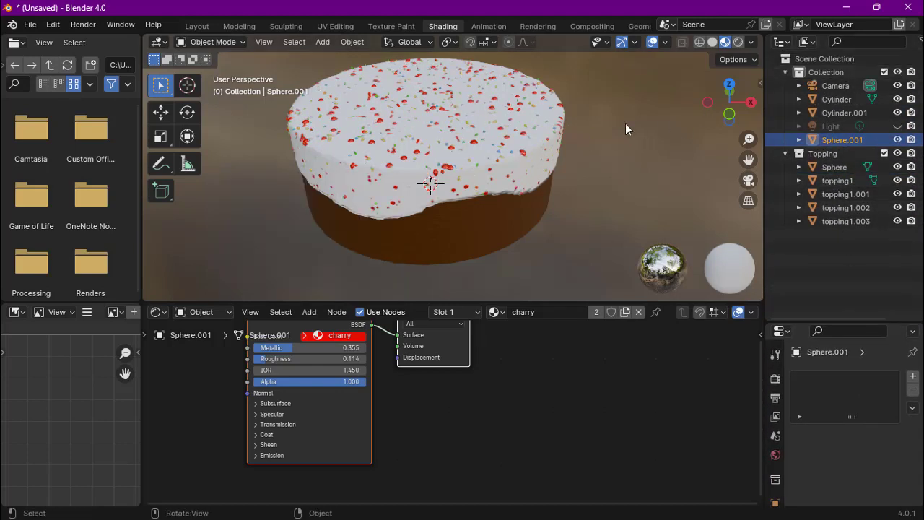
scroll(587, 126, "down", 4)
scroll(586, 126, "down", 4)
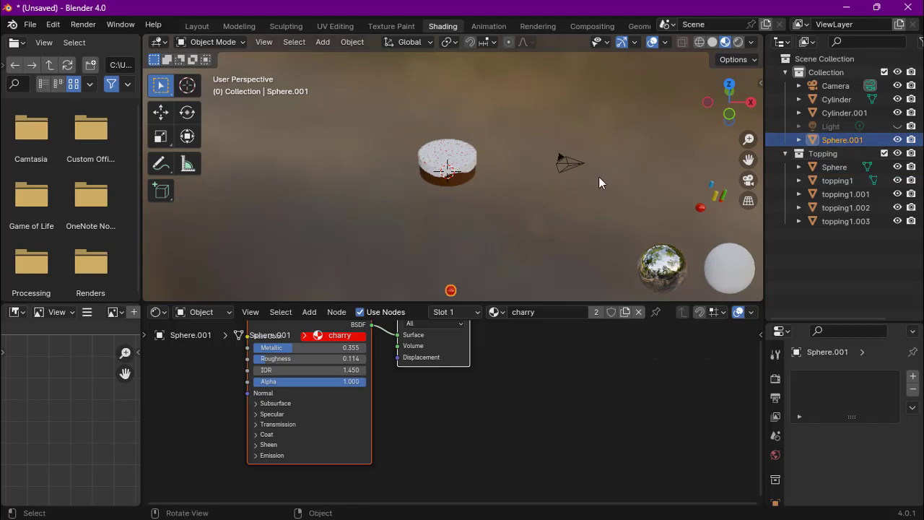
Reset Sphere.001's location to the origin and raise it along Z above the cake
key("alt+g")
scroll(501, 189, "up", 6)
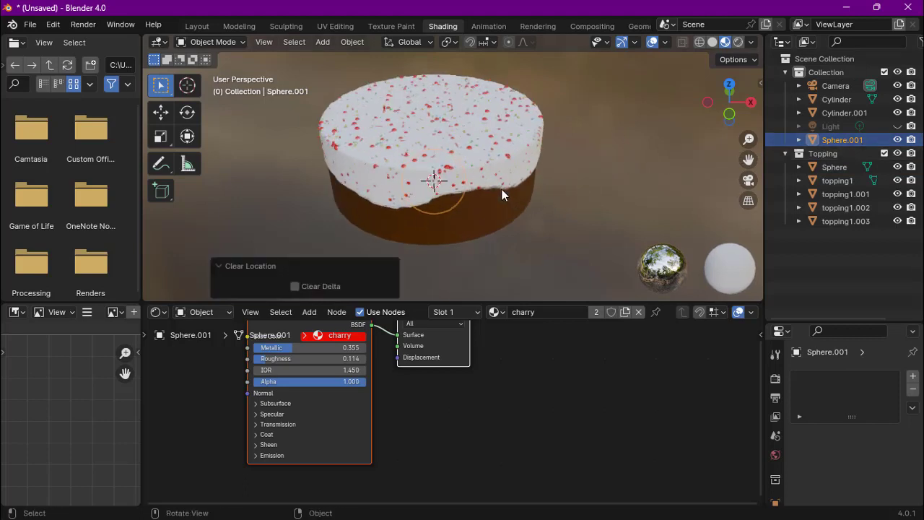
middle_click_drag(501, 188, 558, 173)
key("g")
key("z")
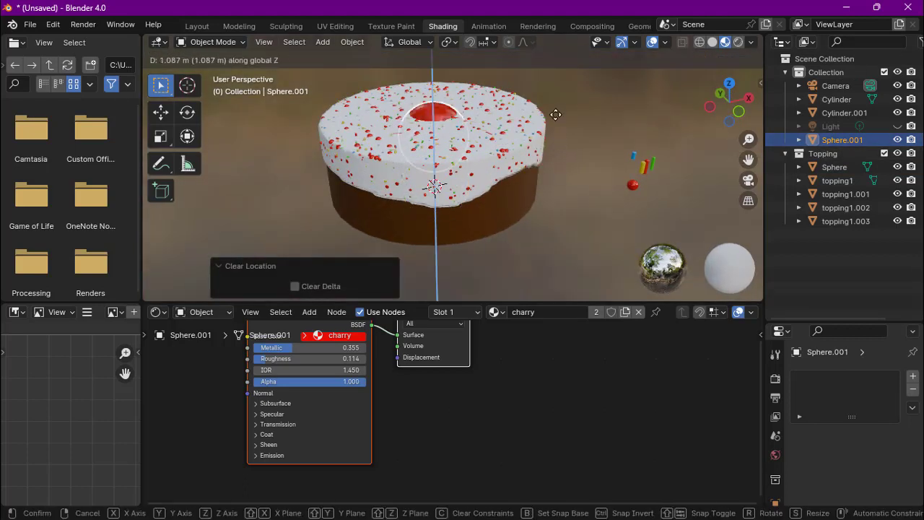
left_click(553, 107)
middle_click_drag(553, 107, 494, 125)
Scale the cherry copy (0.427, then 0.718) and lower it along Z onto the cake top
key("s")
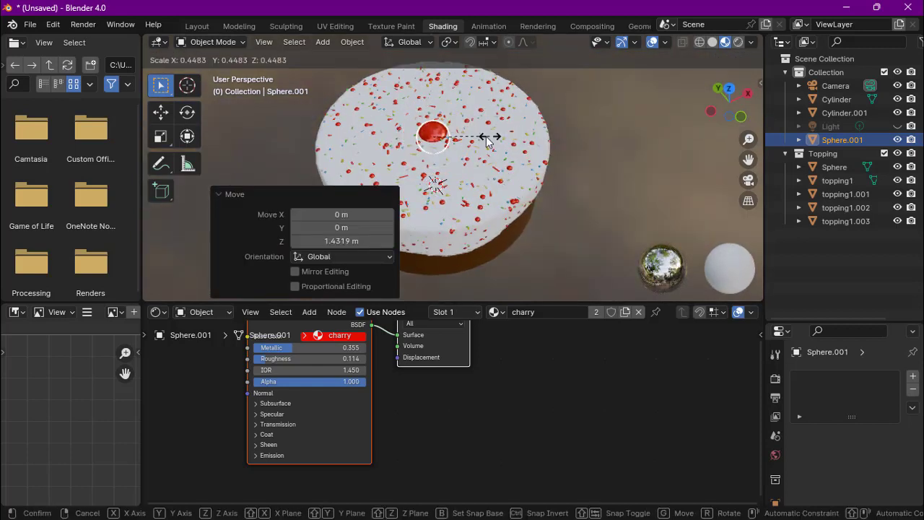
left_click(486, 137)
key("g")
key("z")
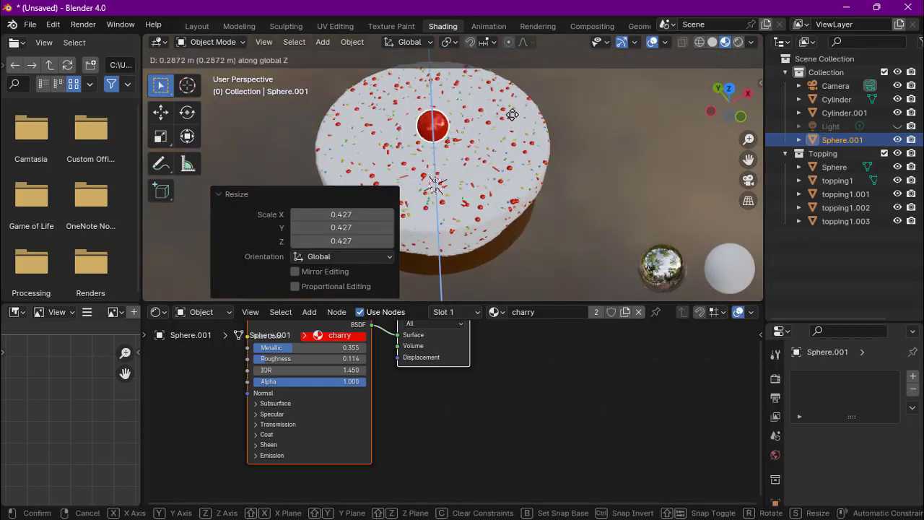
left_click(515, 115)
key("s")
left_click(492, 119)
key("g")
key("z")
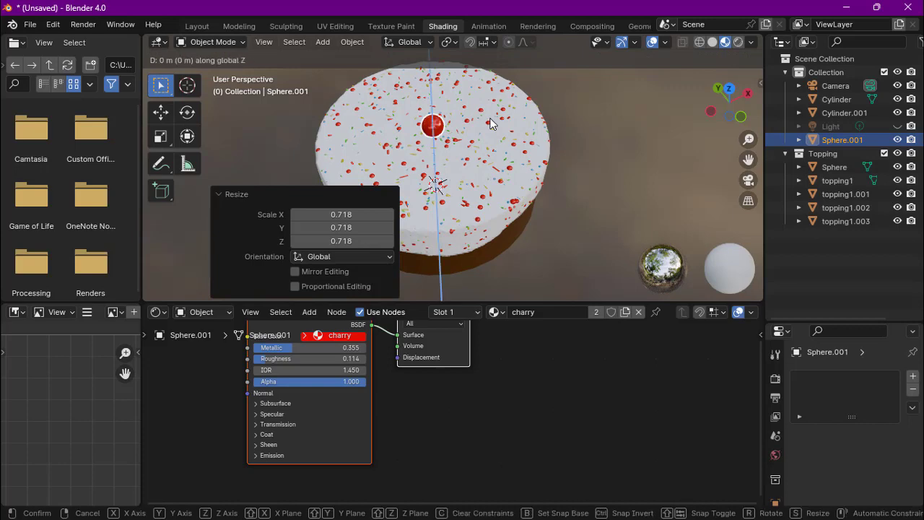
left_click(489, 124)
middle_click_drag(488, 123, 393, 91)
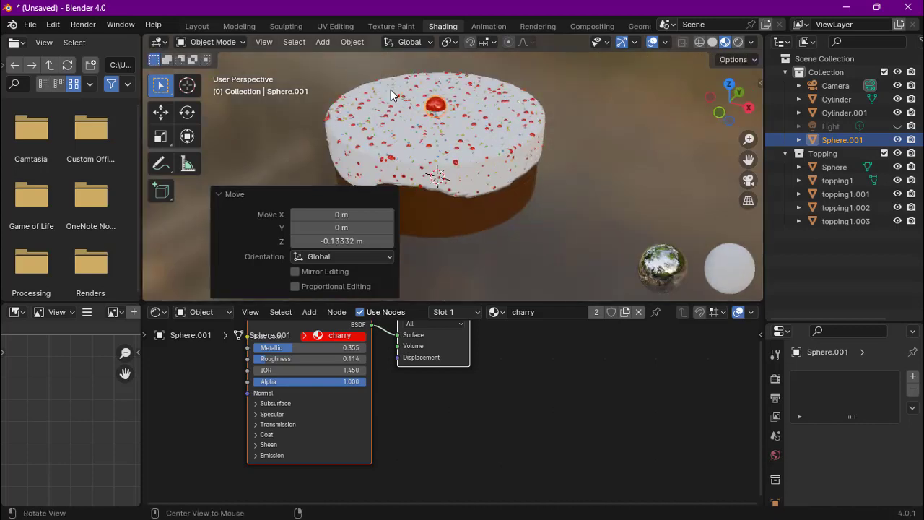
left_click(480, 96)
middle_click_drag(480, 96, 521, 155)
Select the icing and lower the hair emission number to 964
scroll(532, 111, "down", 2)
scroll(532, 110, "up", 6)
left_click(521, 155)
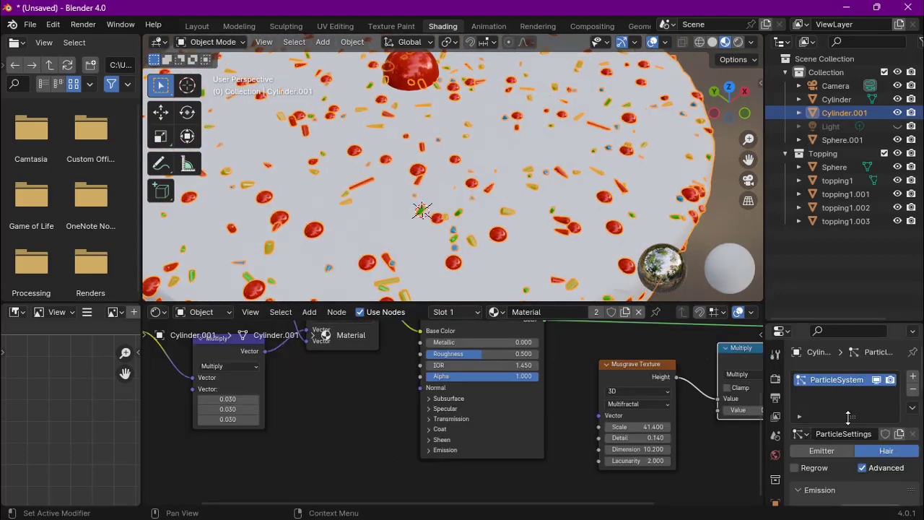
scroll(850, 424, "down", 4)
mouse_move(858, 401)
left_mouse_down()
mouse_move(808, 402)
mouse_move(864, 402)
left_mouse_up()
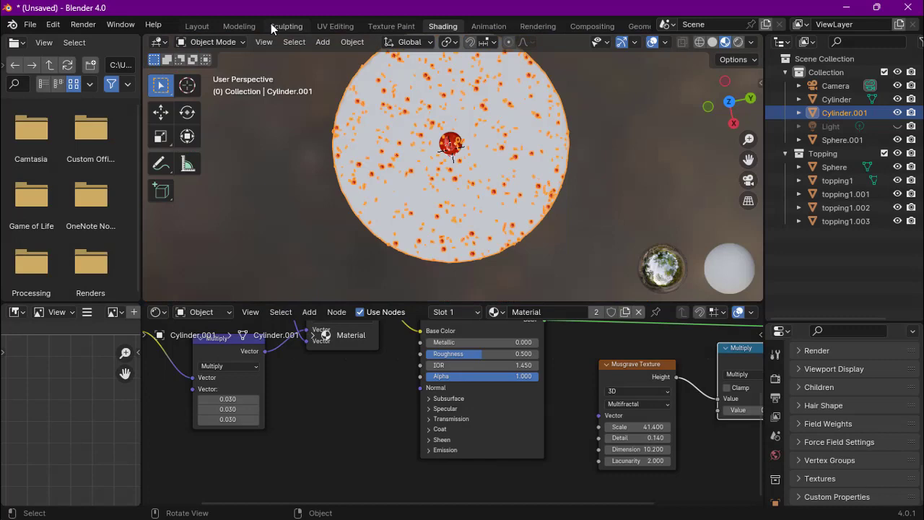
Switch to the Layout workspace and set the viewport shading to Rendered
left_click(189, 25)
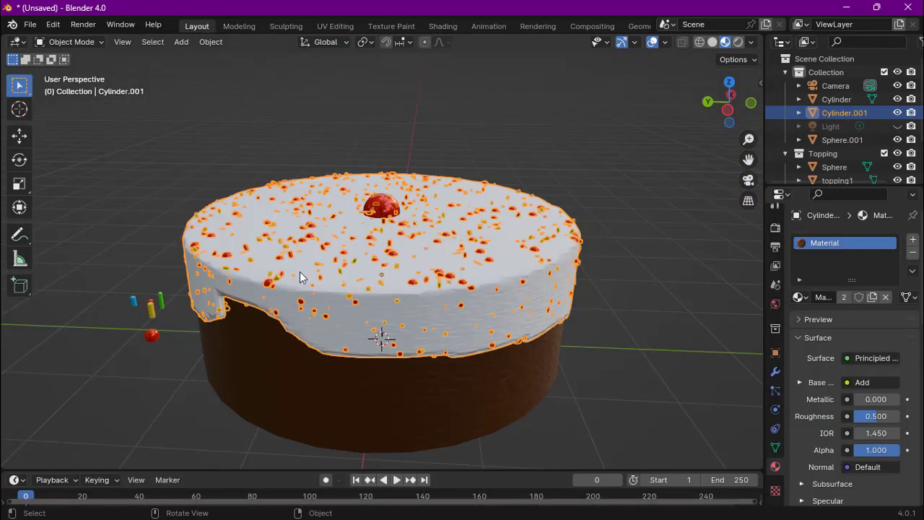
key("space")
scroll(299, 272, "down", 5)
middle_click_drag(300, 271, 668, 74)
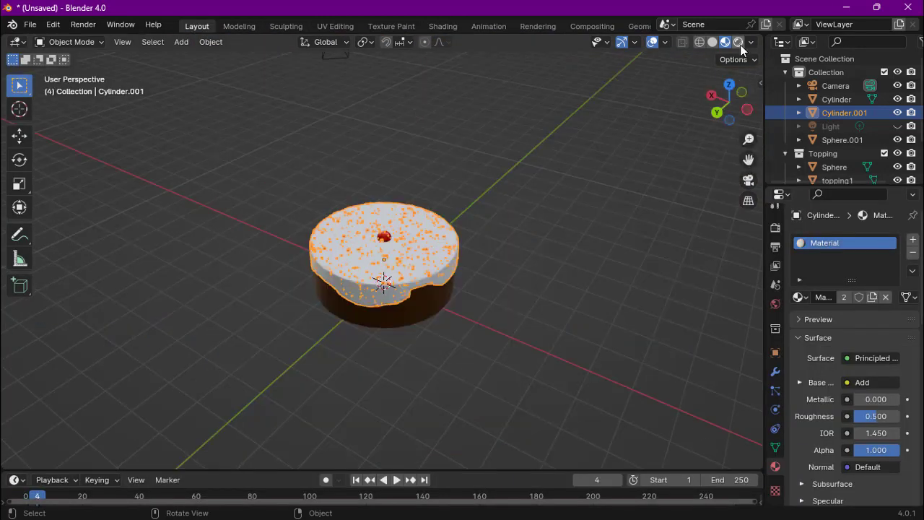
left_click(740, 45)
mouse_move(517, 238)
middle_mouse_down()
mouse_move(459, 247)
mouse_move(529, 201)
mouse_move(557, 204)
mouse_move(525, 206)
mouse_move(569, 241)
mouse_move(476, 189)
middle_mouse_up()
Select the existing light and enlarge its radius to 4.17 m
left_click(472, 185)
middle_click_drag(500, 222, 466, 158)
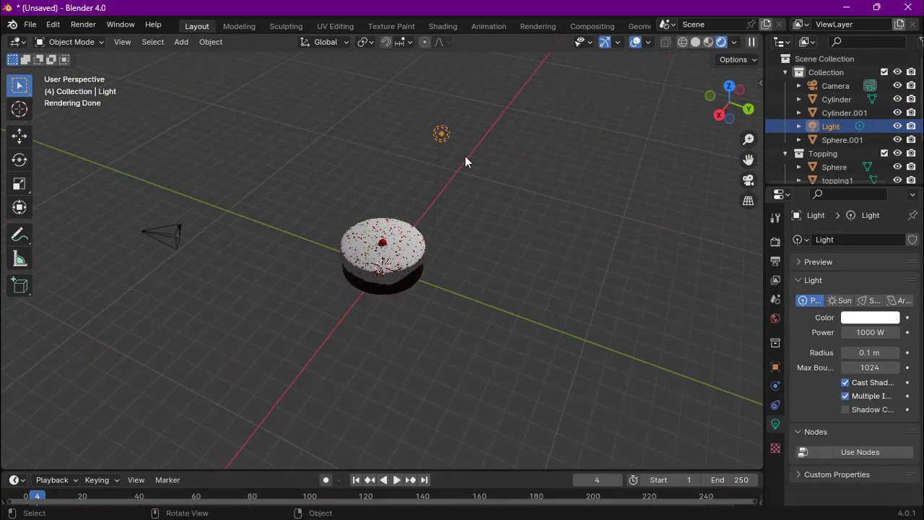
left_click_drag(445, 137, 503, 196)
middle_click_drag(503, 195, 551, 184)
Duplicate the light and position the copy beside the cake
key("shift+d")
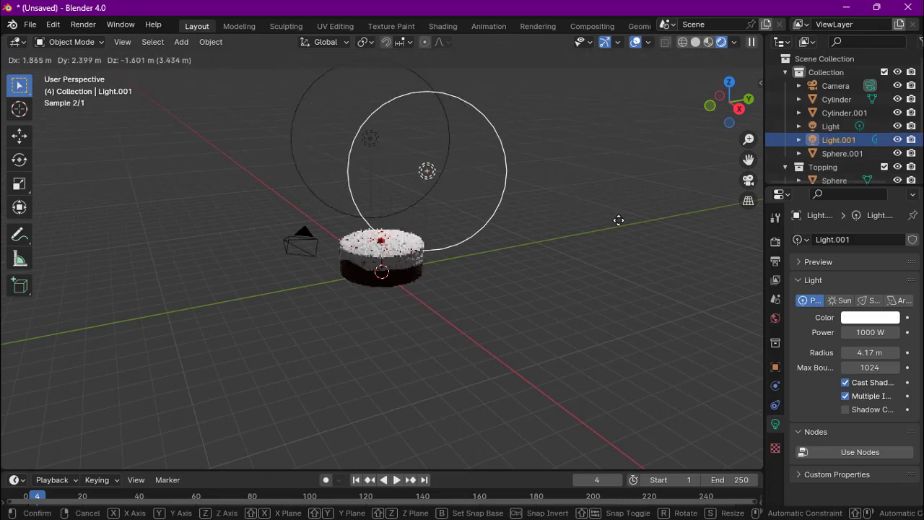
left_click(599, 219)
middle_click_drag(598, 219, 498, 268)
key("g")
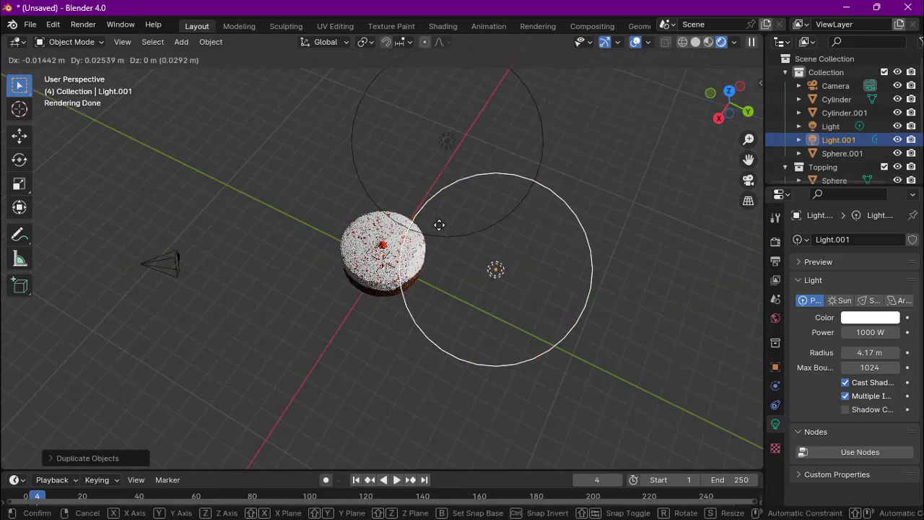
left_click(301, 200)
middle_click_drag(539, 246, 602, 195)
Shrink the new light's radius to 1.66 m, make it an Area light, and rotate it toward the cake
left_click_drag(450, 185, 390, 196)
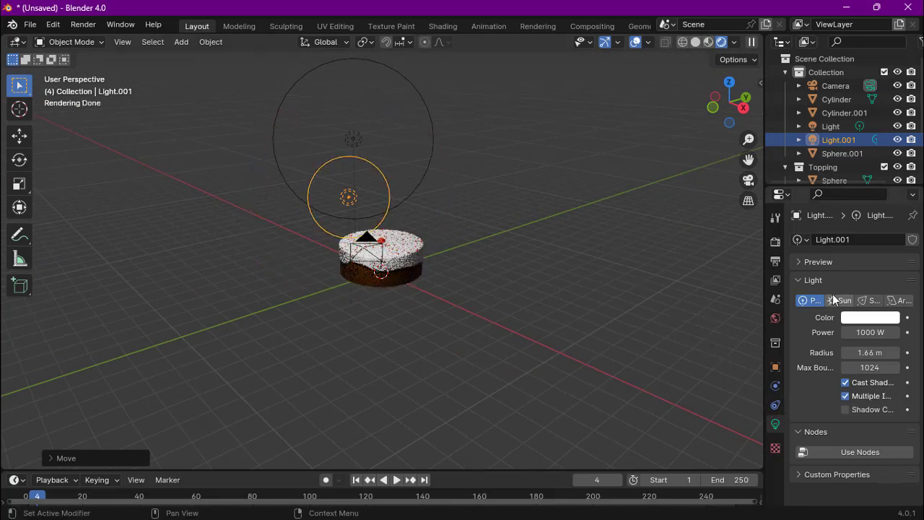
left_click(892, 308)
middle_click_drag(719, 274, 234, 254)
key("r")
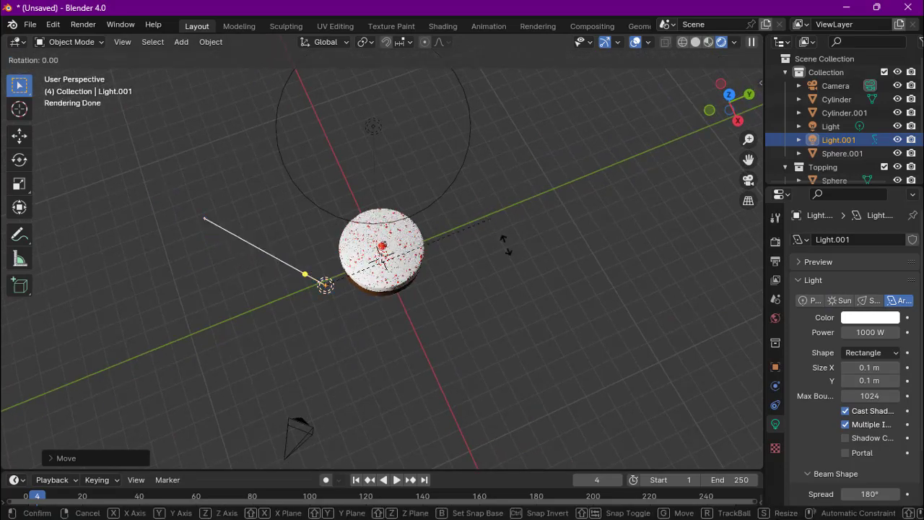
key("KP_0")
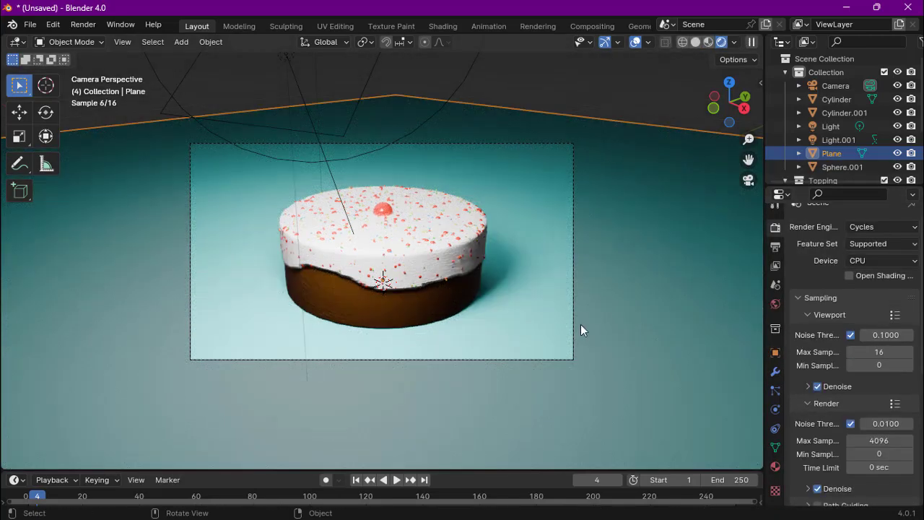
Zoom around the Render Result, then narrow the Image Editor and give the Outliner more height
scroll(458, 297, "up", 3)
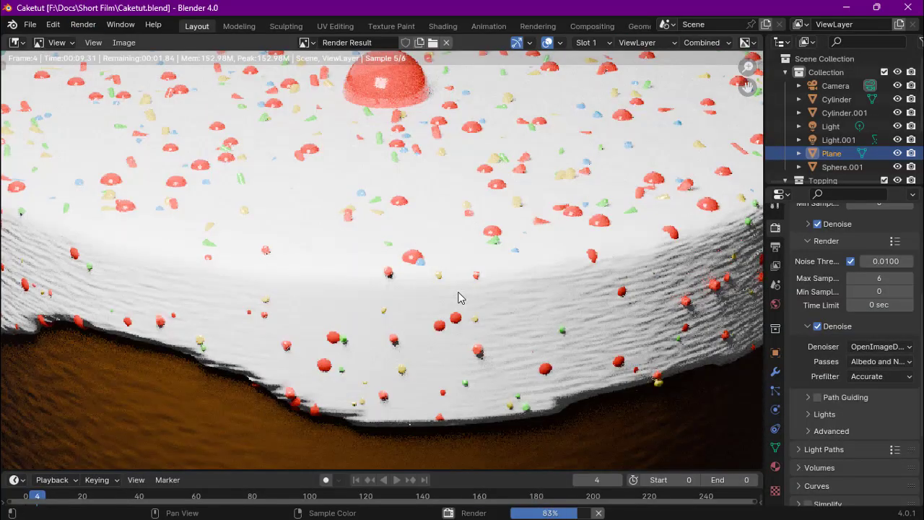
scroll(458, 297, "down", 3)
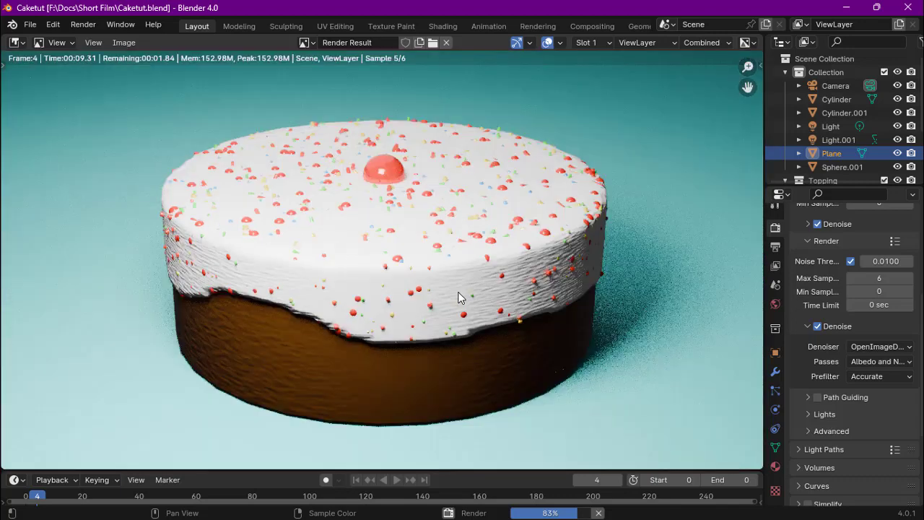
scroll(457, 297, "down", 2)
scroll(457, 297, "up", 1)
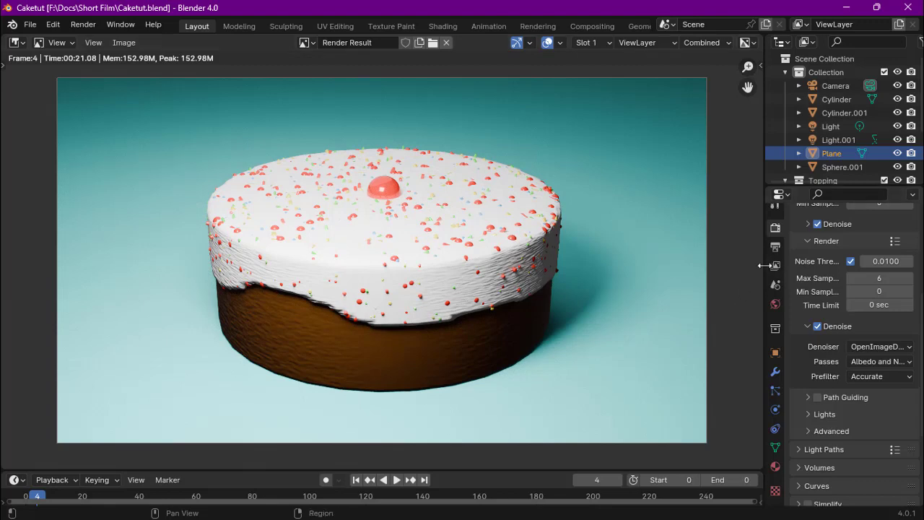
left_click_drag(763, 266, 478, 245)
left_click_drag(524, 187, 550, 350)
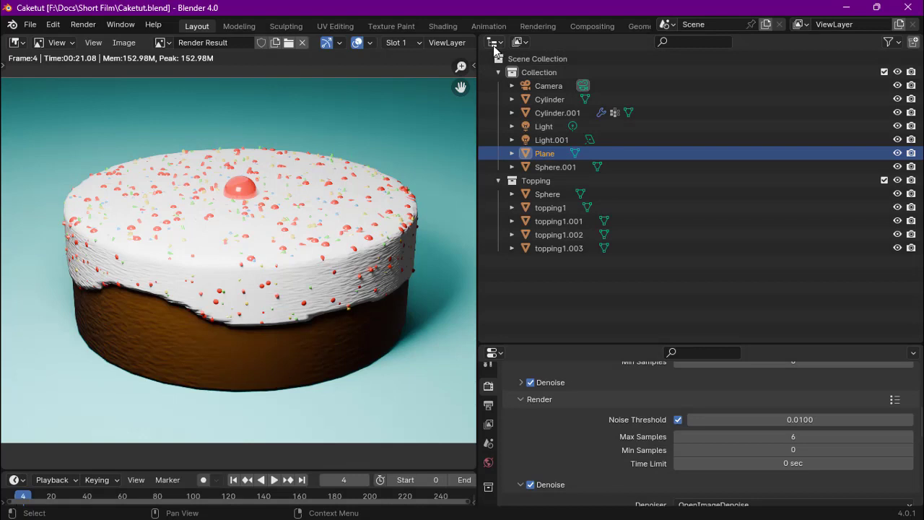
Turn the Outliner area into the Compositor and enable Use Nodes for the scene
left_click(492, 43)
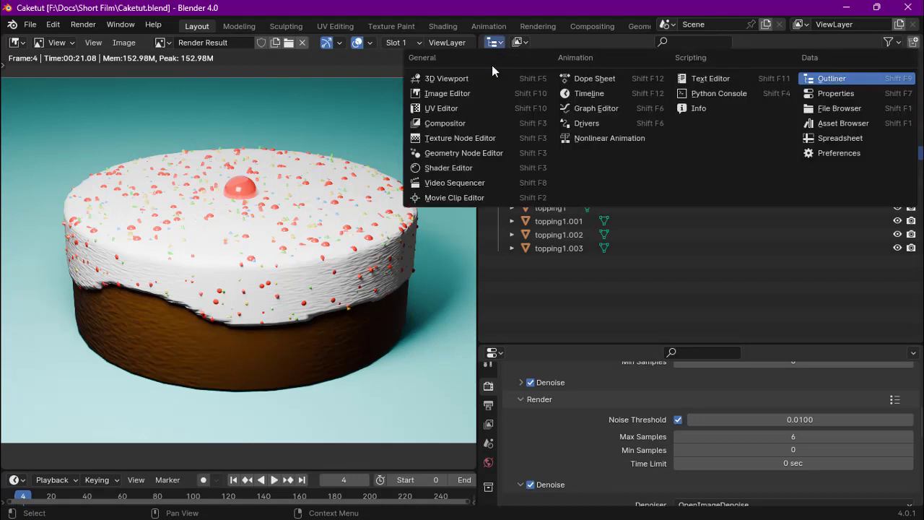
left_click(488, 121)
left_click(658, 42)
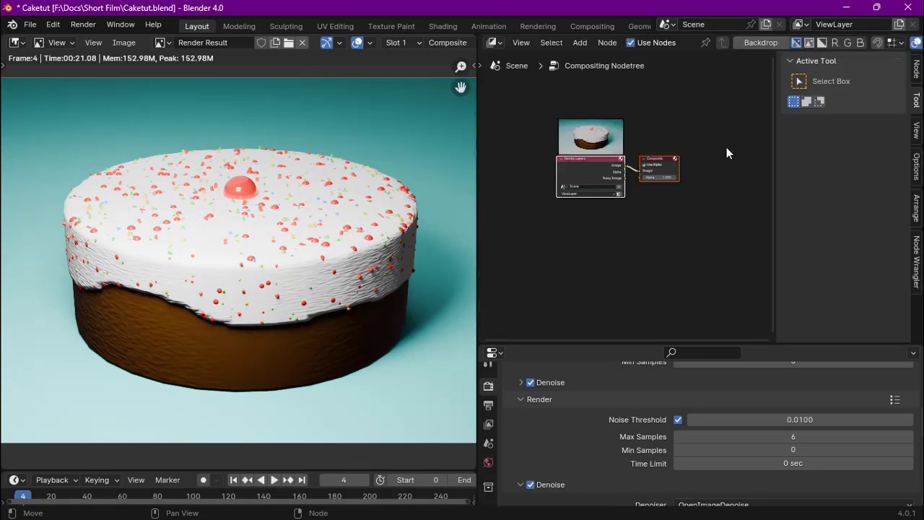
key("n")
scroll(754, 155, "up", 4)
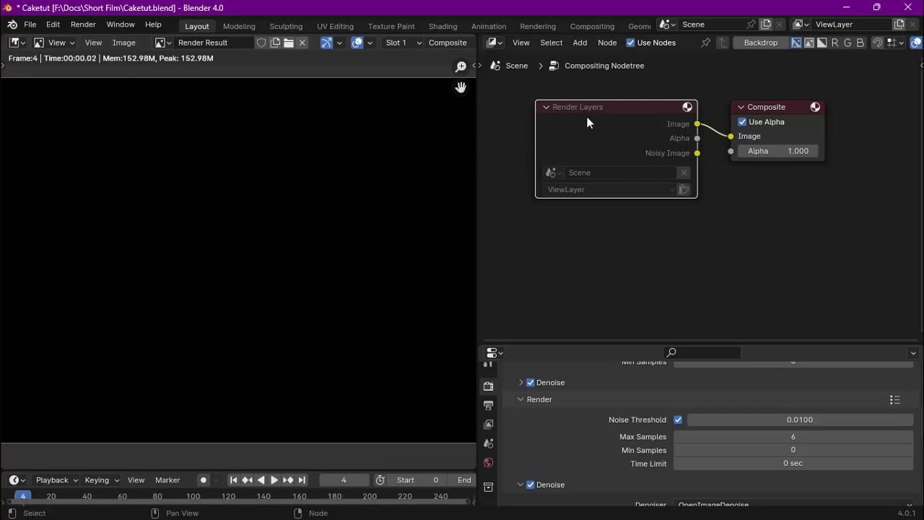
Collapse and re-expand the Render Layers node, re-enable Use Nodes, and re-render with F12
left_click(548, 106)
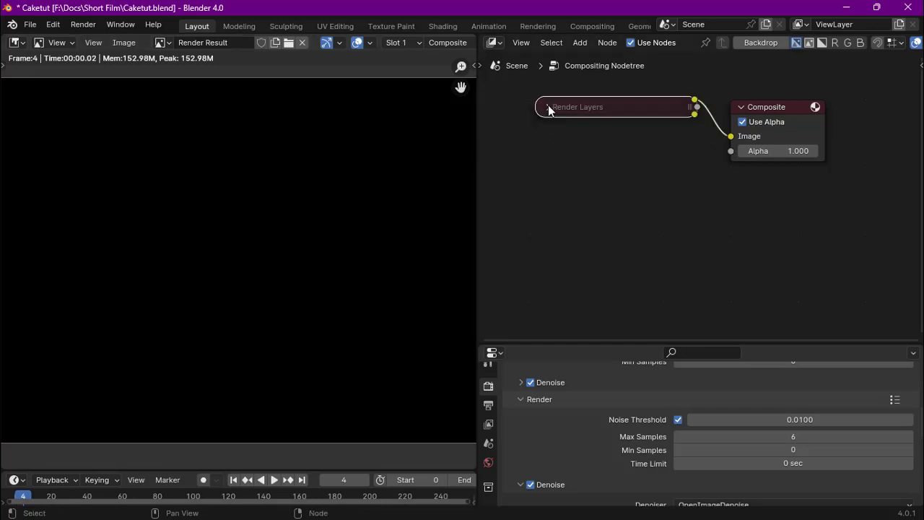
left_click(548, 106)
left_click(548, 107)
left_click(547, 108)
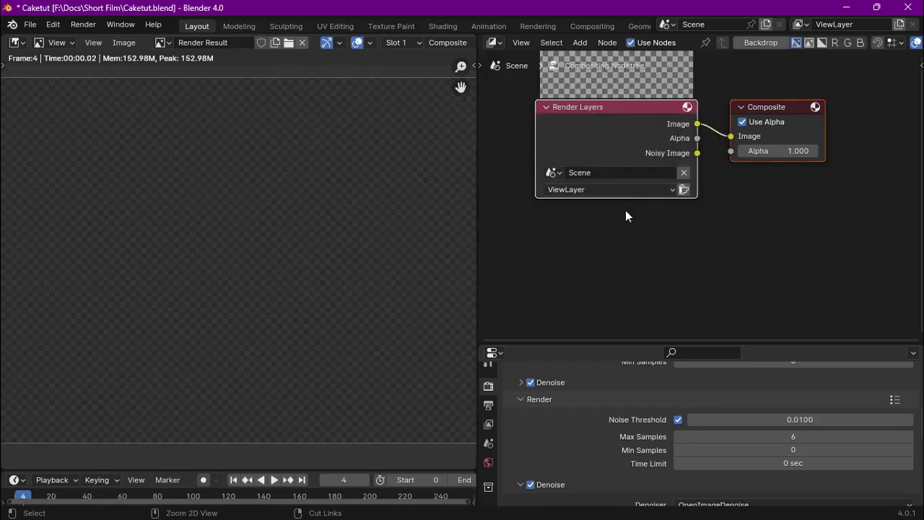
key("ctrl+z")
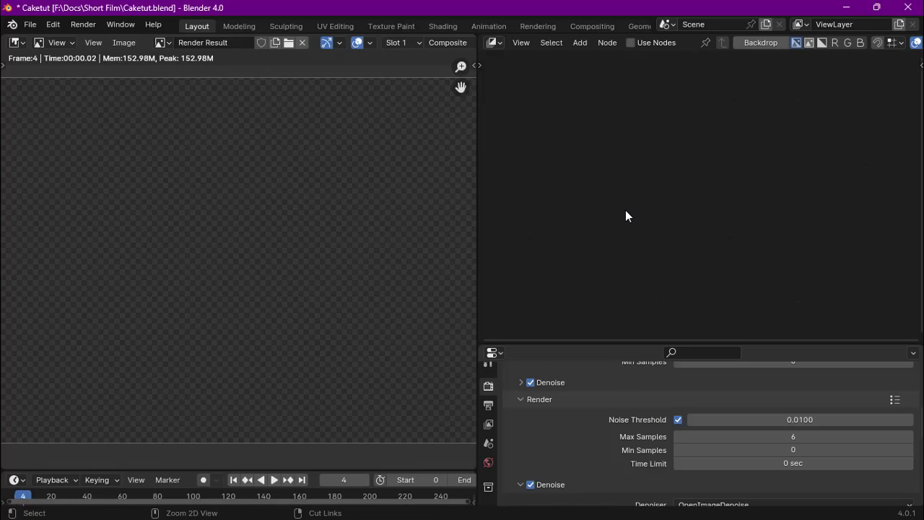
left_click(651, 42)
key("F12")
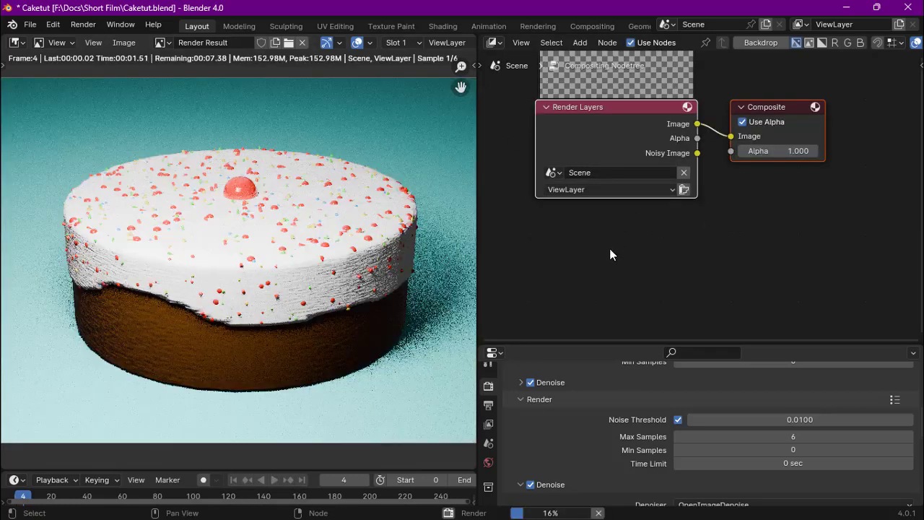
Spread the nodes apart, moving Composite to the right and Render Layers to the left
scroll(688, 225, "down", 3)
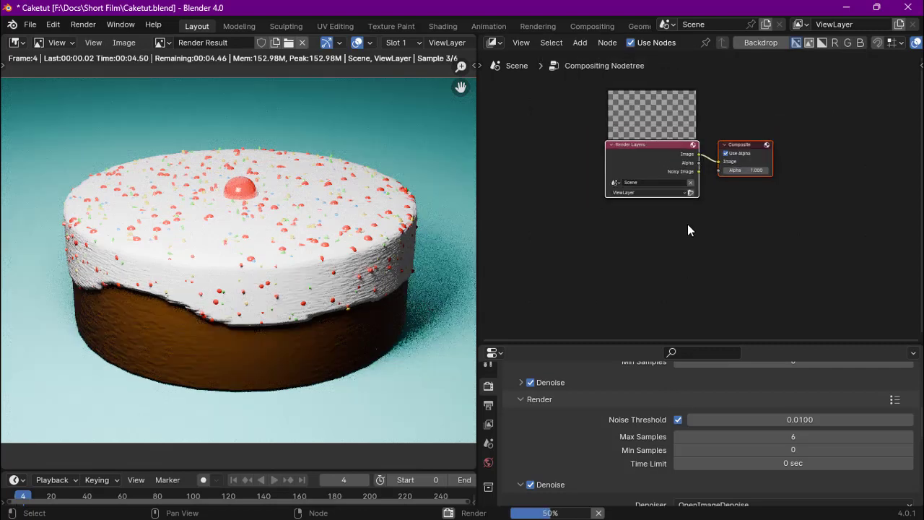
scroll(657, 198, "down", 1)
left_click(738, 146)
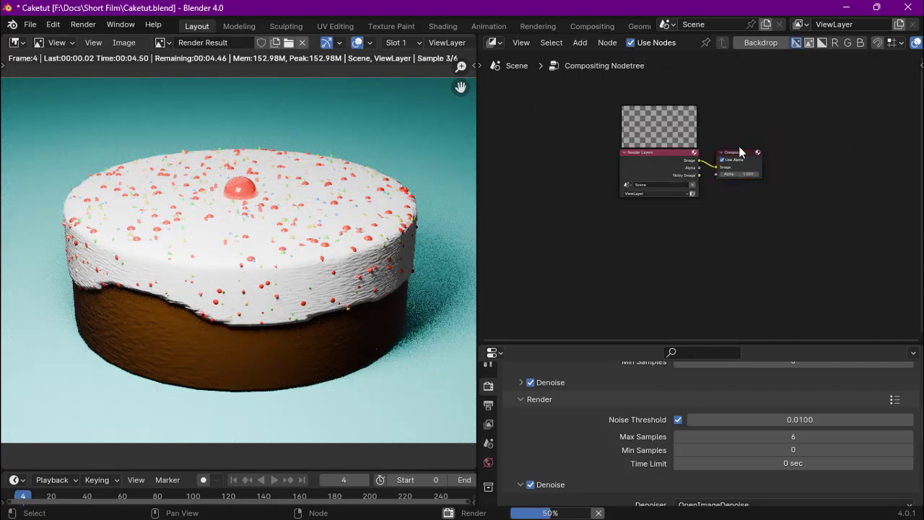
left_click(741, 158)
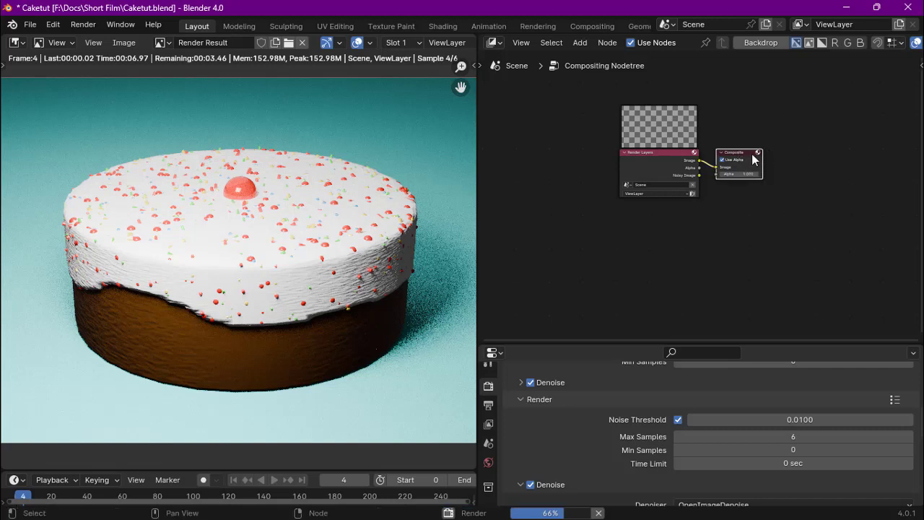
key("g")
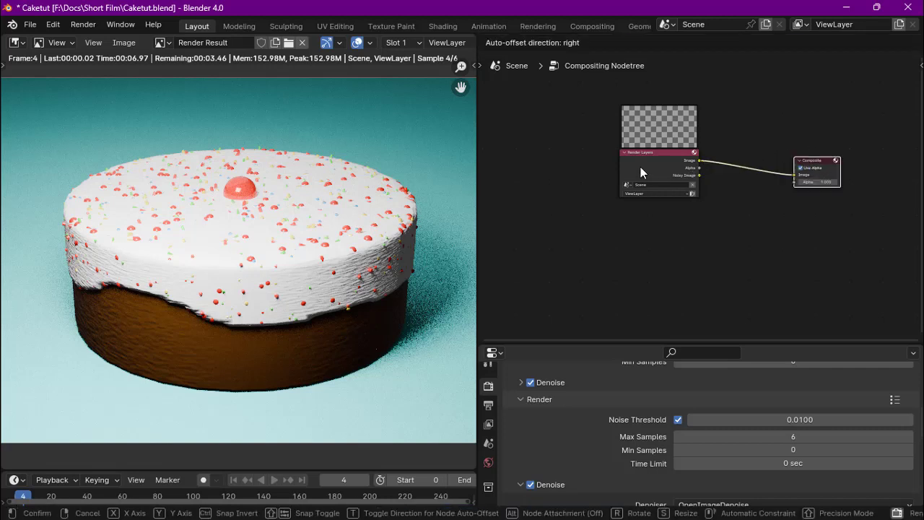
left_click(640, 167)
left_click_drag(640, 167, 513, 187)
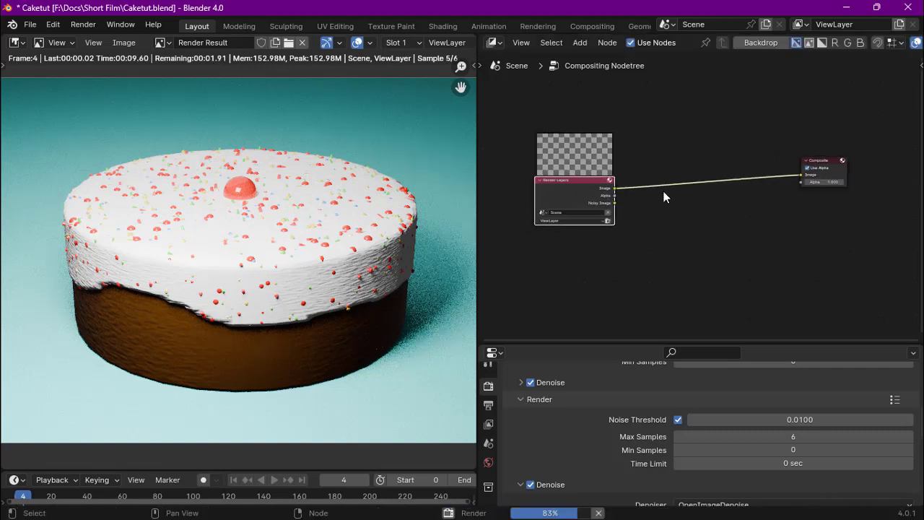
scroll(680, 191, "up", 1)
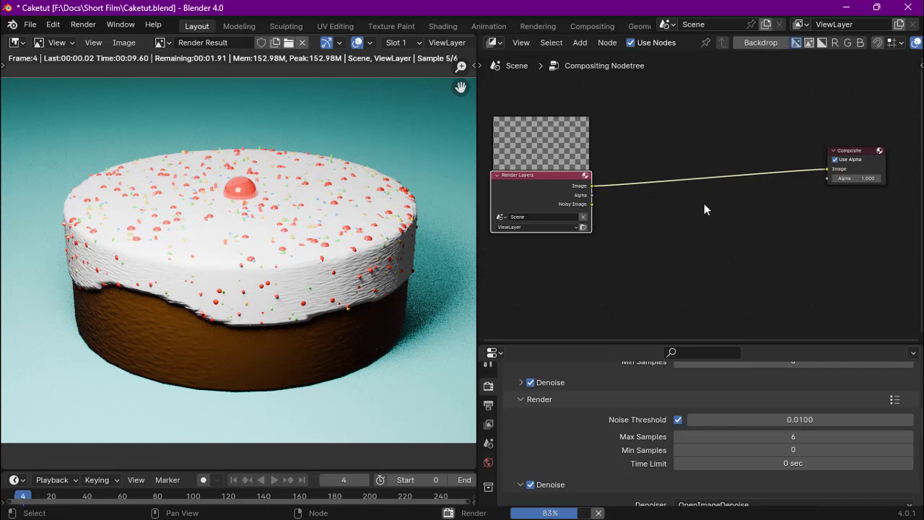
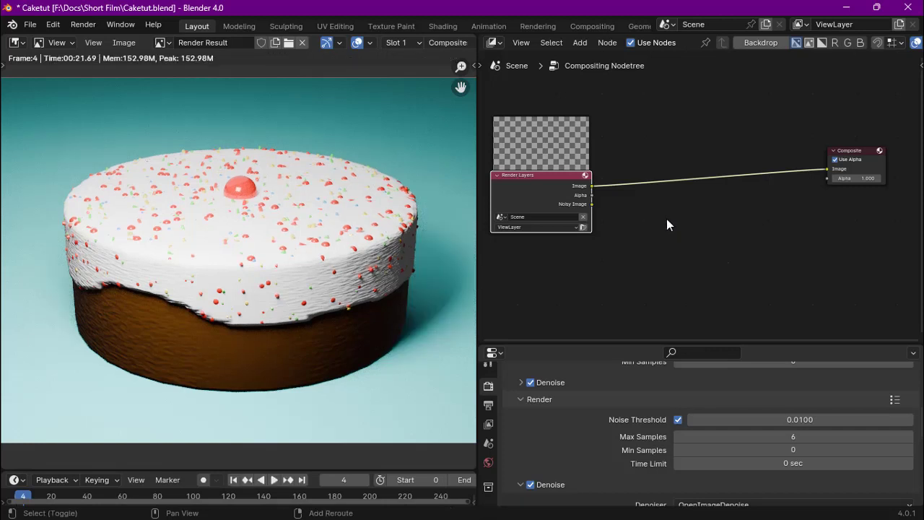
Add a Glare node via search and drop it on the Render Layers→Composite link
key("shift+a")
left_click(665, 219)
type("gla")
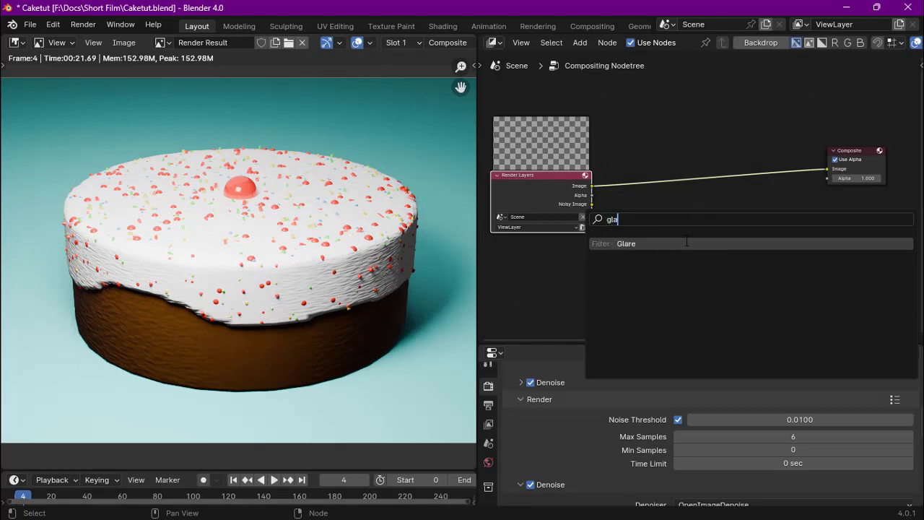
left_click(686, 243)
left_click(699, 194)
Set the Glare node to Fog Glow at High quality with Size 6
left_click(717, 185)
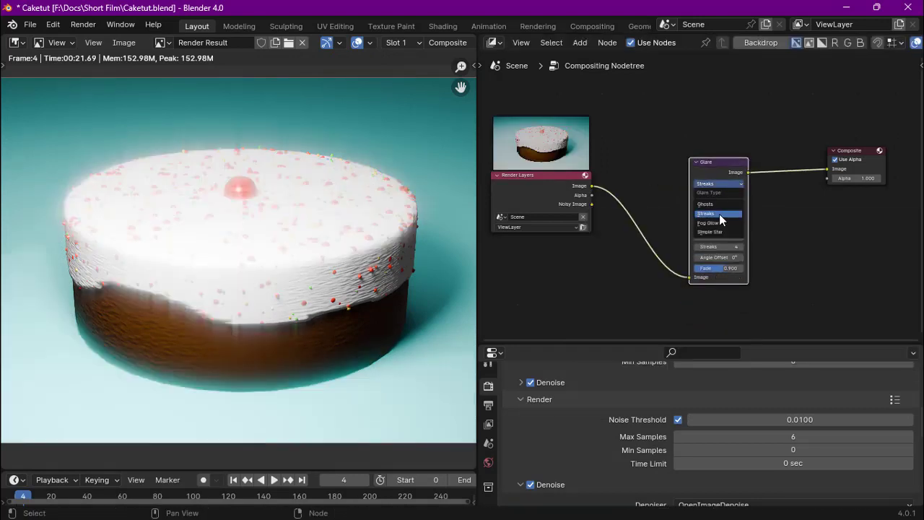
left_click(710, 205)
scroll(711, 202, "up", 2)
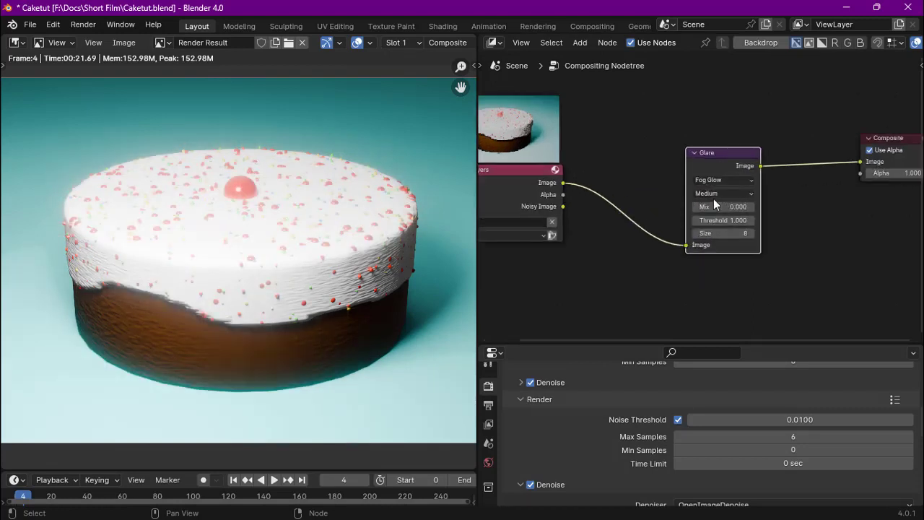
left_click(718, 192)
left_click(721, 219)
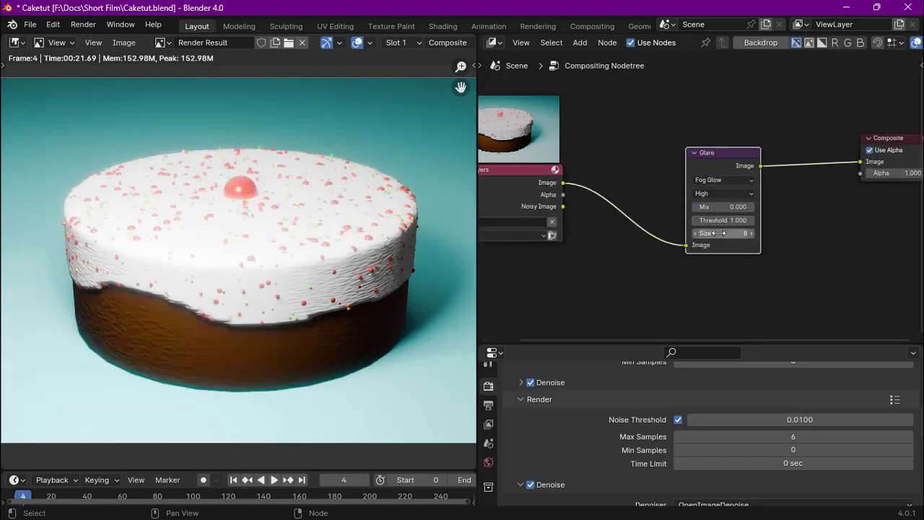
left_click(711, 233)
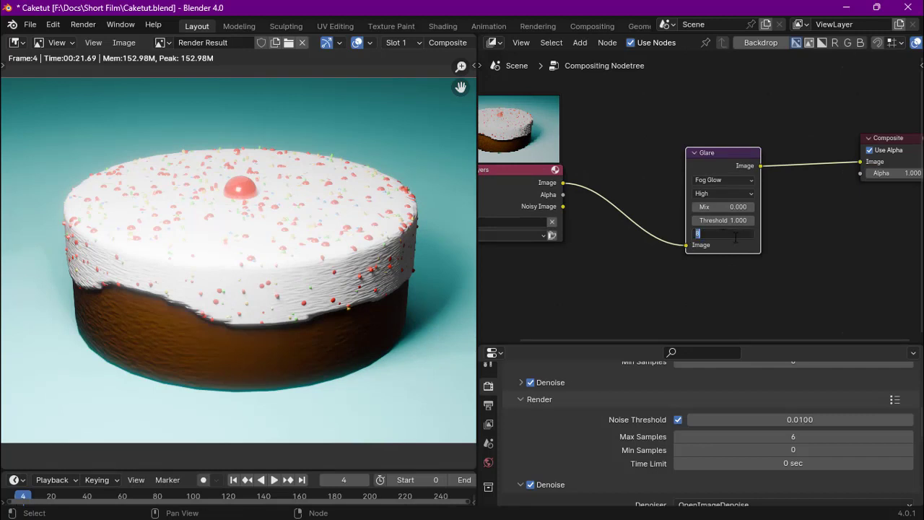
key("Return")
left_click(733, 232)
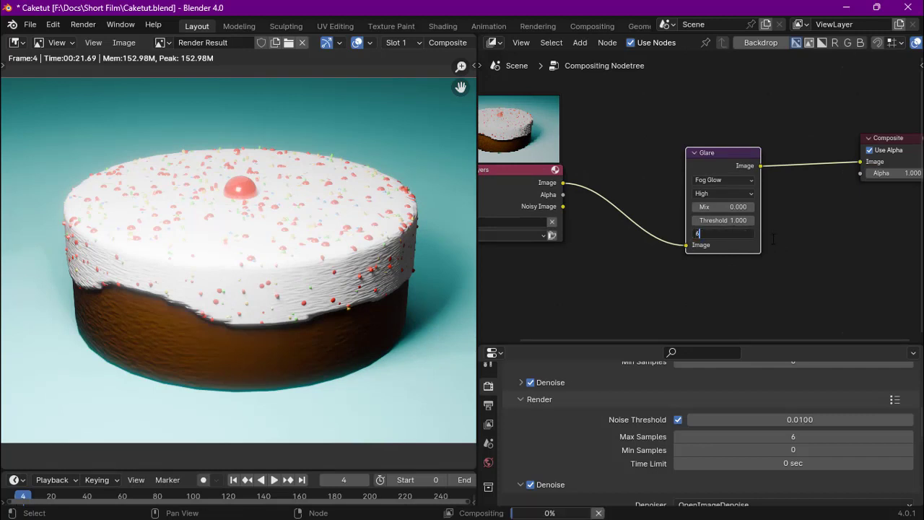
key("Return")
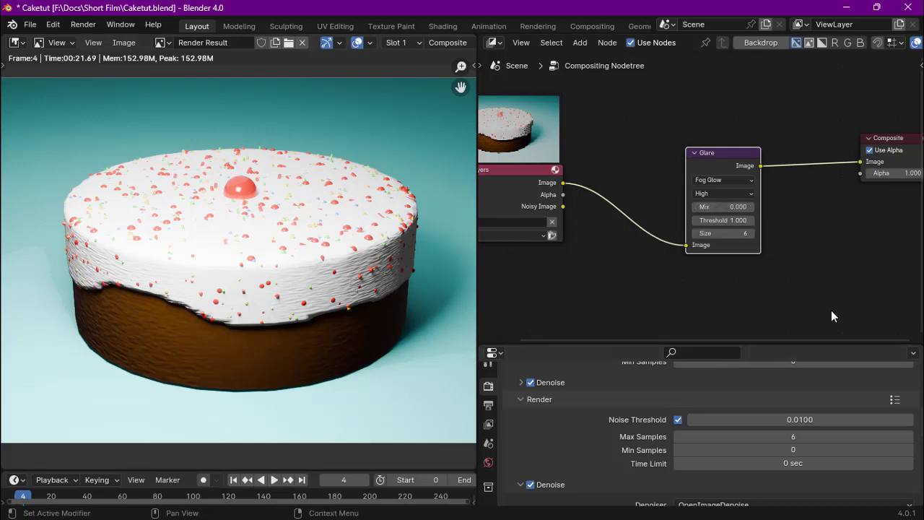
Add a Lens Distortion node and place it on the Glare→Composite link
scroll(817, 265, "down", 1)
middle_click_drag(765, 203, 683, 222)
key("shift+a")
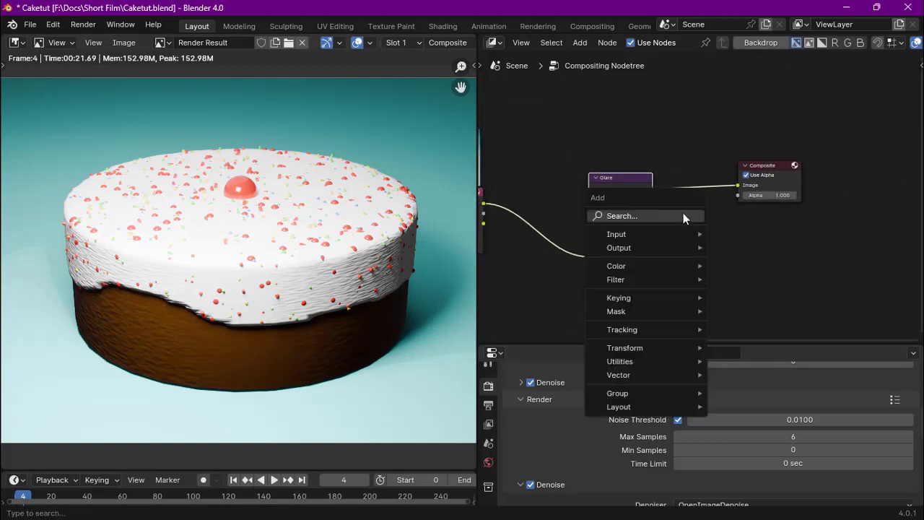
type("chr")
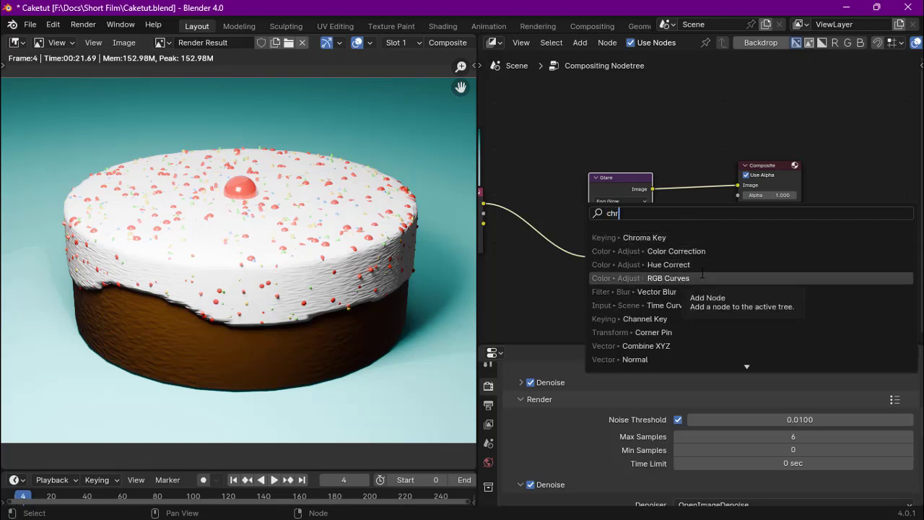
key("BackSpace")
key("BackSpace")
key("BackSpace")
type("l")
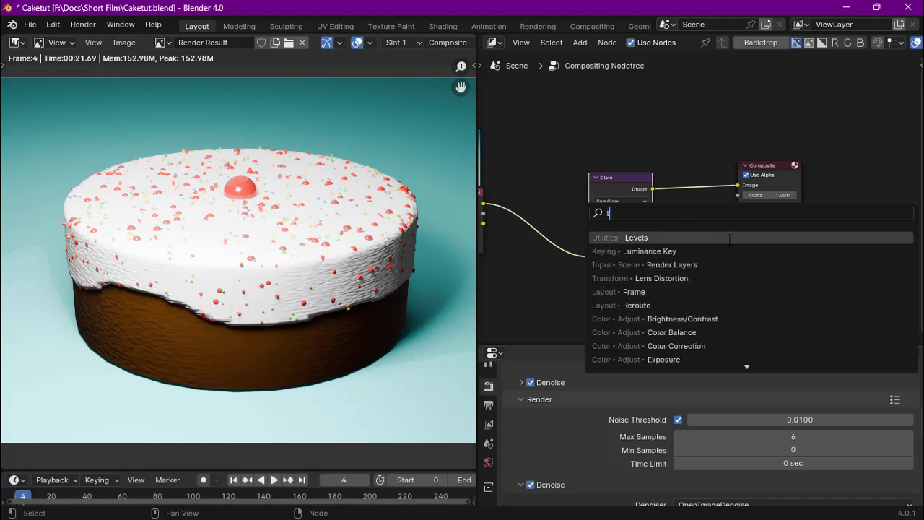
type("en")
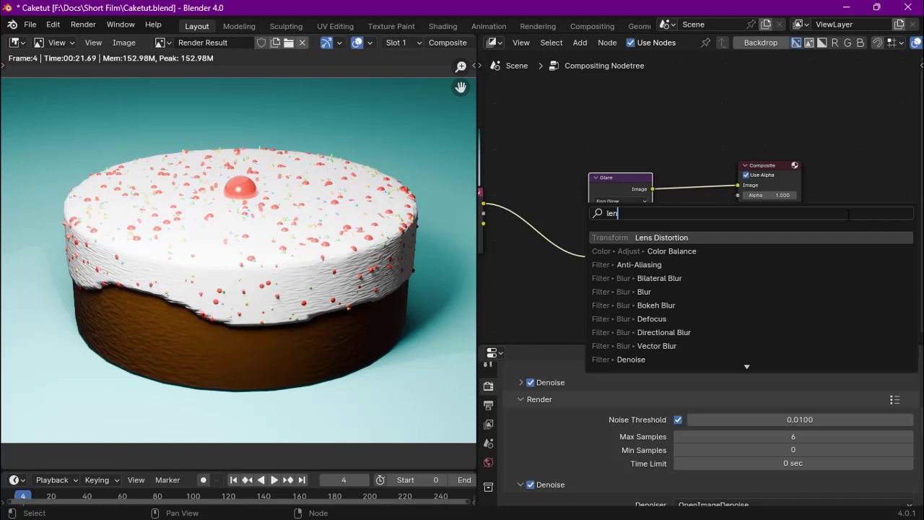
type("s")
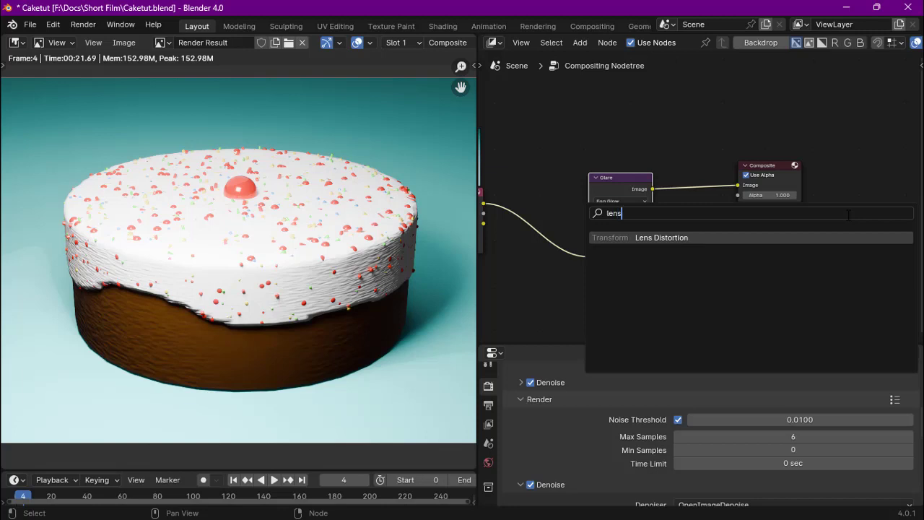
key("Return")
left_click(719, 183)
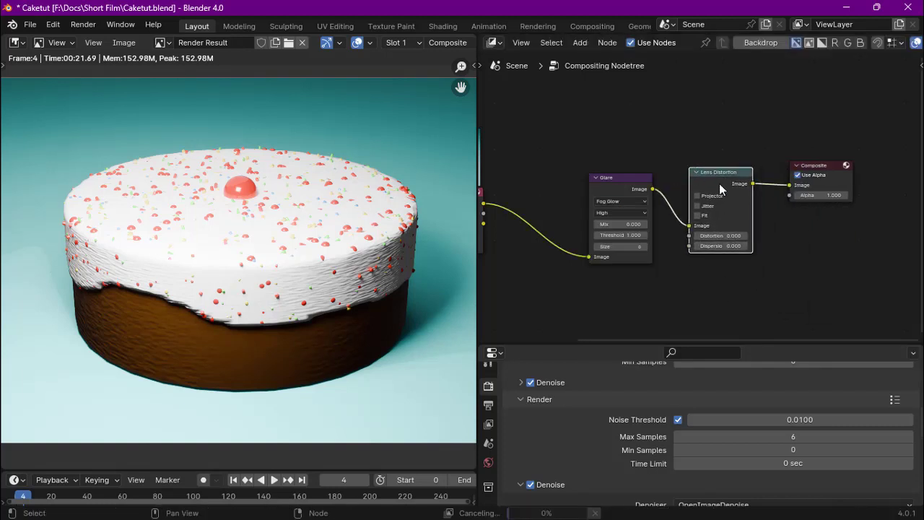
Set the Lens Distortion Dispersion to 0.004
scroll(725, 186, "up", 4)
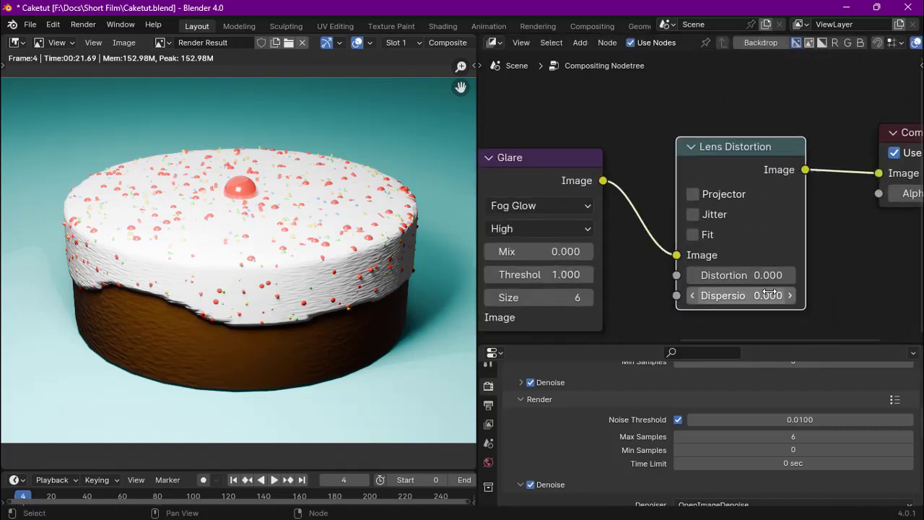
left_click(794, 301)
type("0.0")
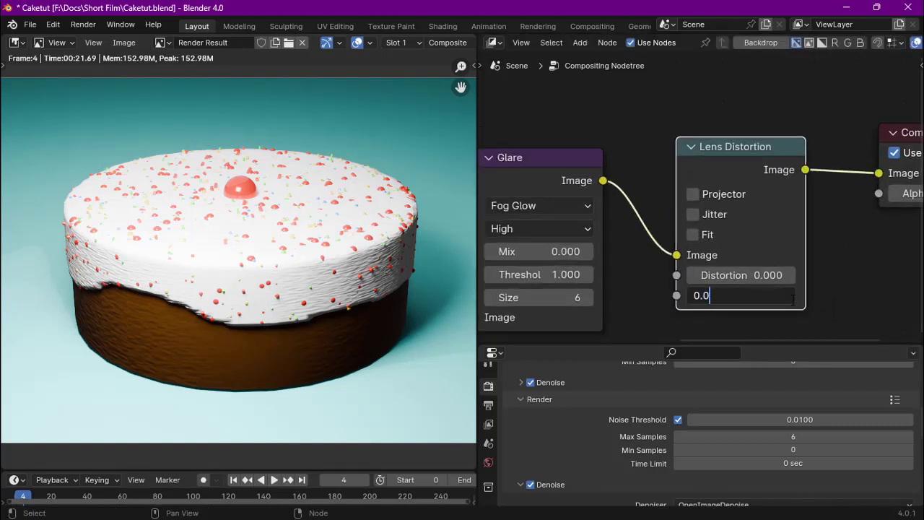
type("01")
key("Return")
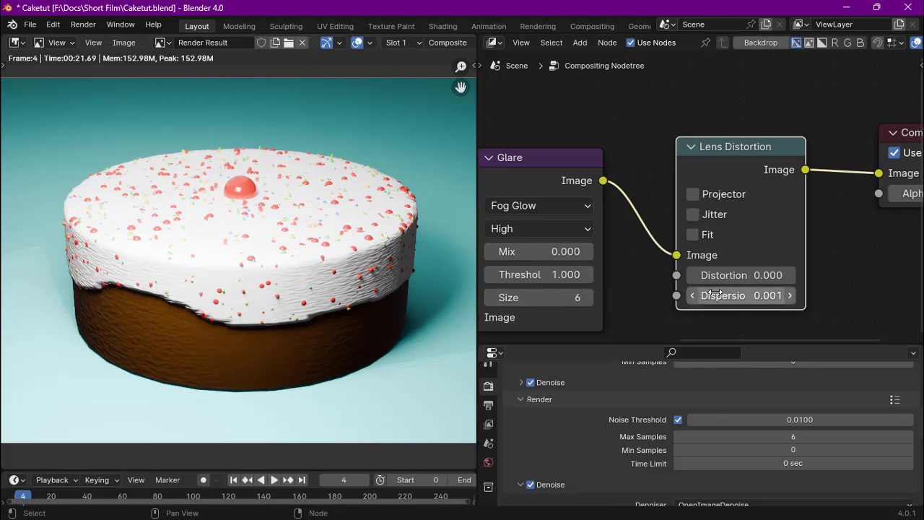
left_click(743, 295)
left_click(722, 295)
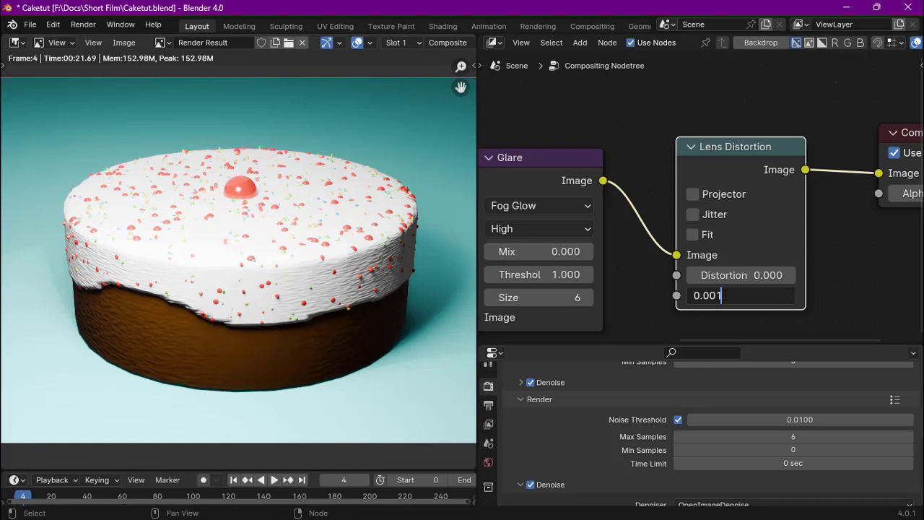
key("BackSpace")
type("4")
key("Return")
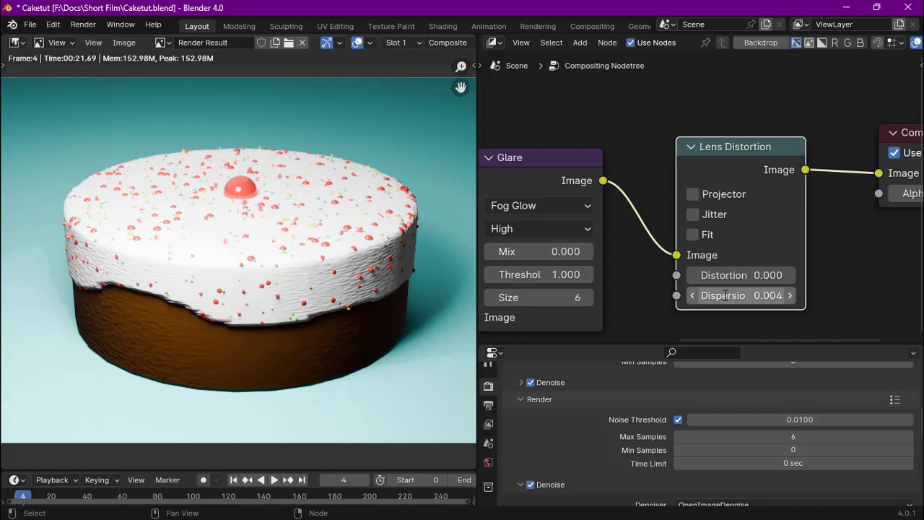
Check the Glare node's Mix value, leaving it at 0, then scroll the view
left_click(537, 251)
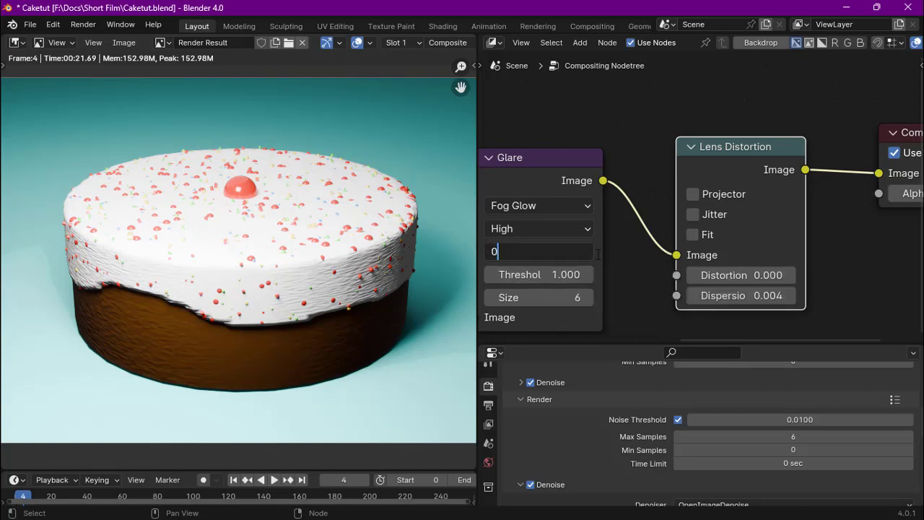
key("Return")
scroll(566, 186, "down", 1)
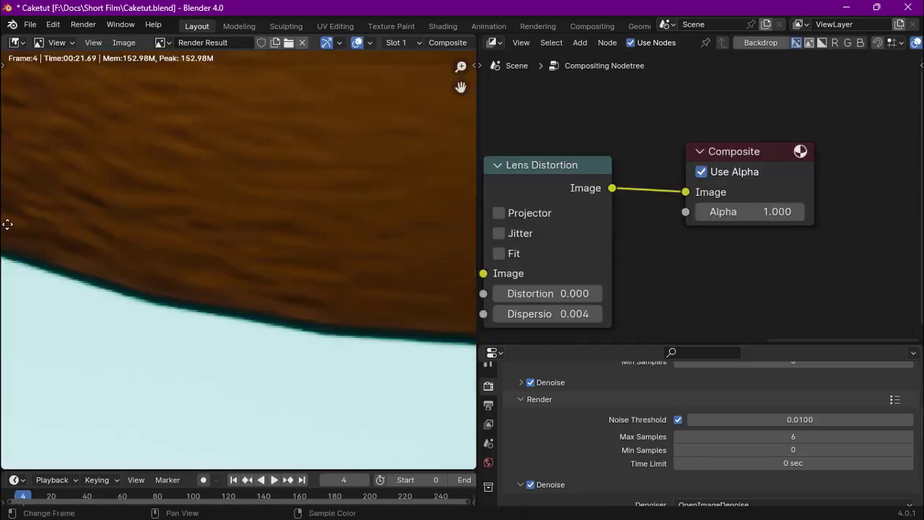
scroll(265, 344, "down", 4)
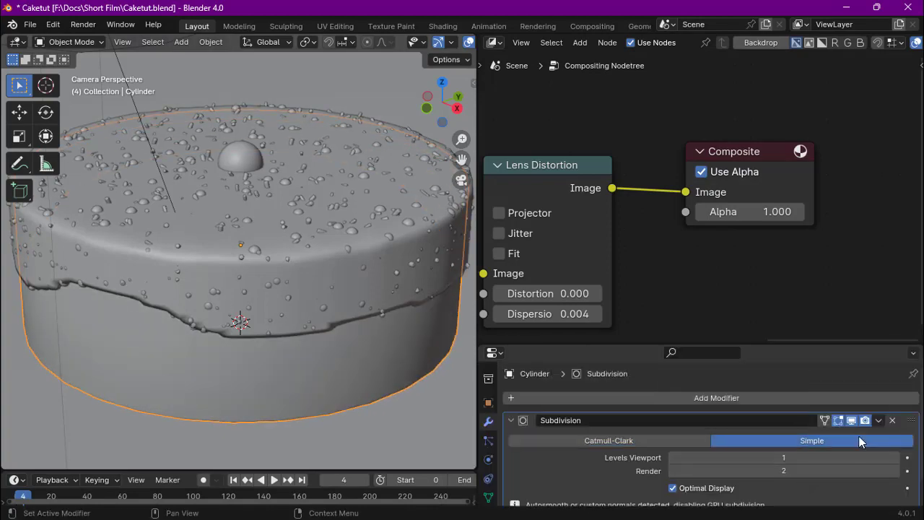